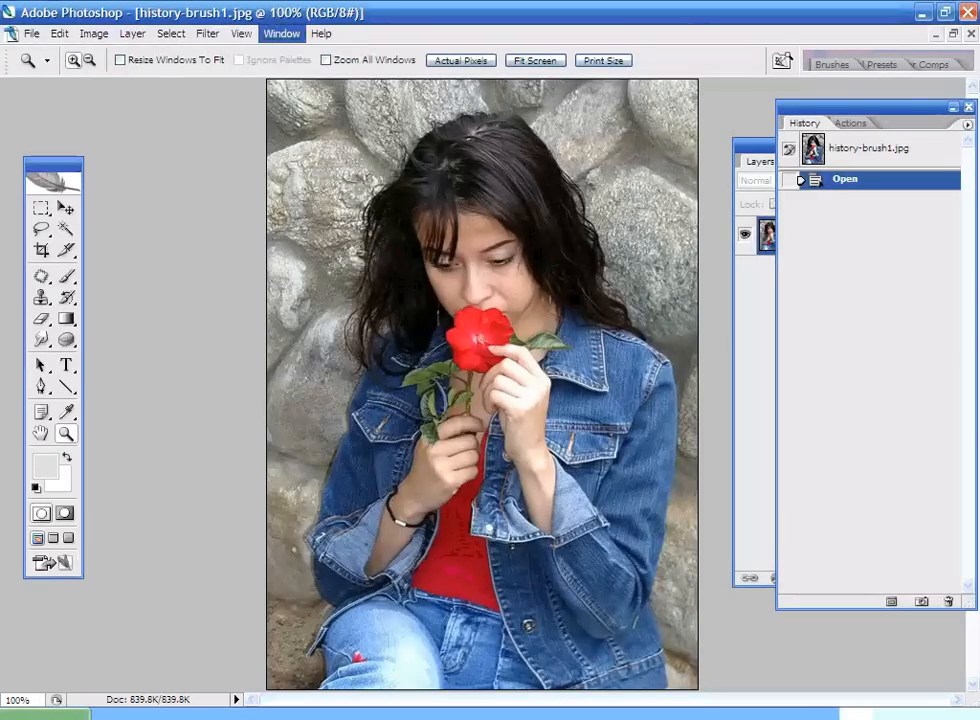
Show the History palette and place it beside the photo, over the Layers palette
{"action": "left_click", "coordinate": [282, 34]}
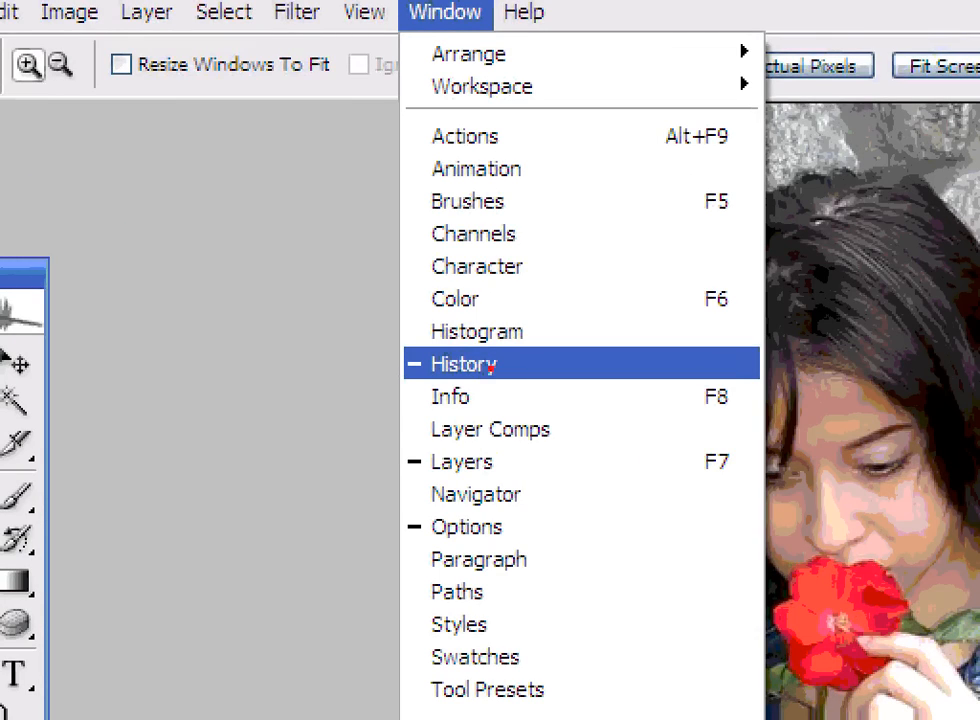
{"action": "left_click", "coordinate": [440, 364]}
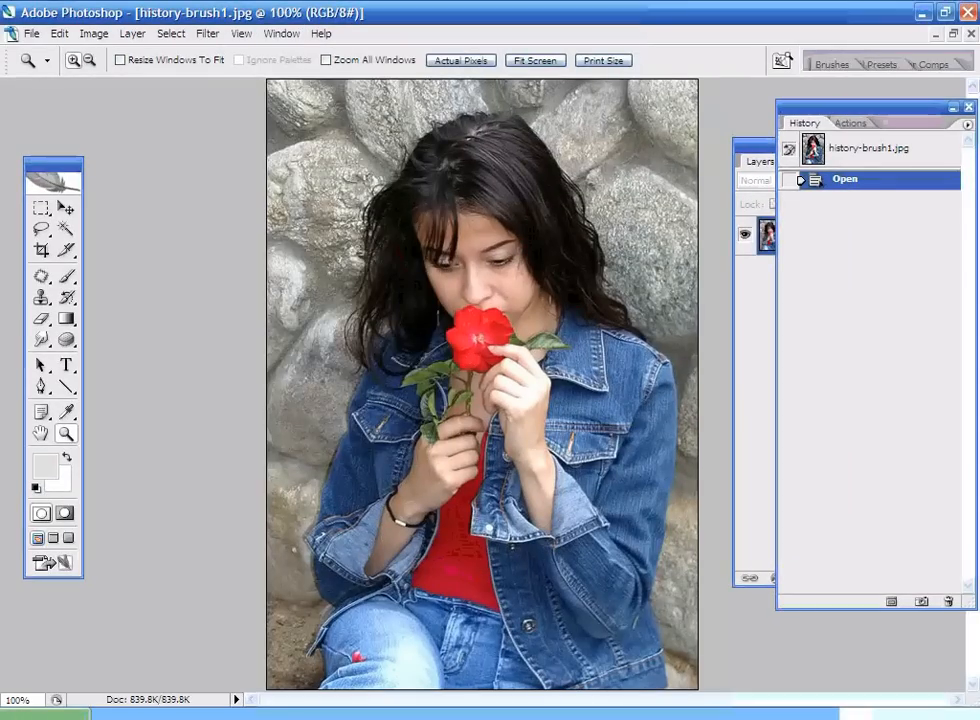
{"action": "left_click_drag", "start_coordinate": [860, 107], "coordinate": [804, 114]}
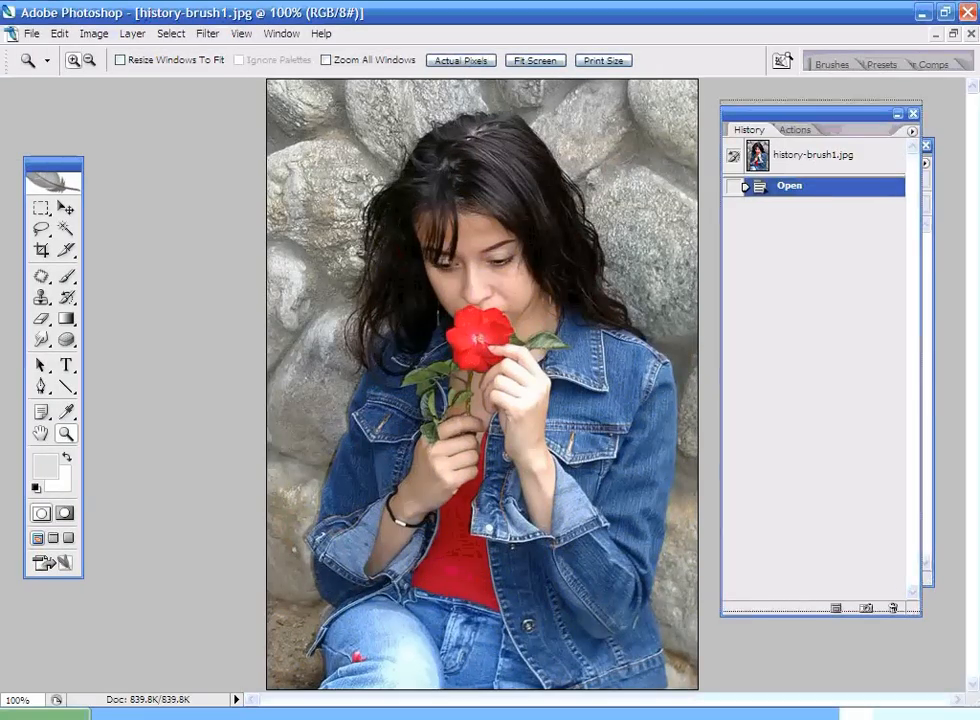
{"action": "left_click_drag", "start_coordinate": [800, 114], "coordinate": [799, 101]}
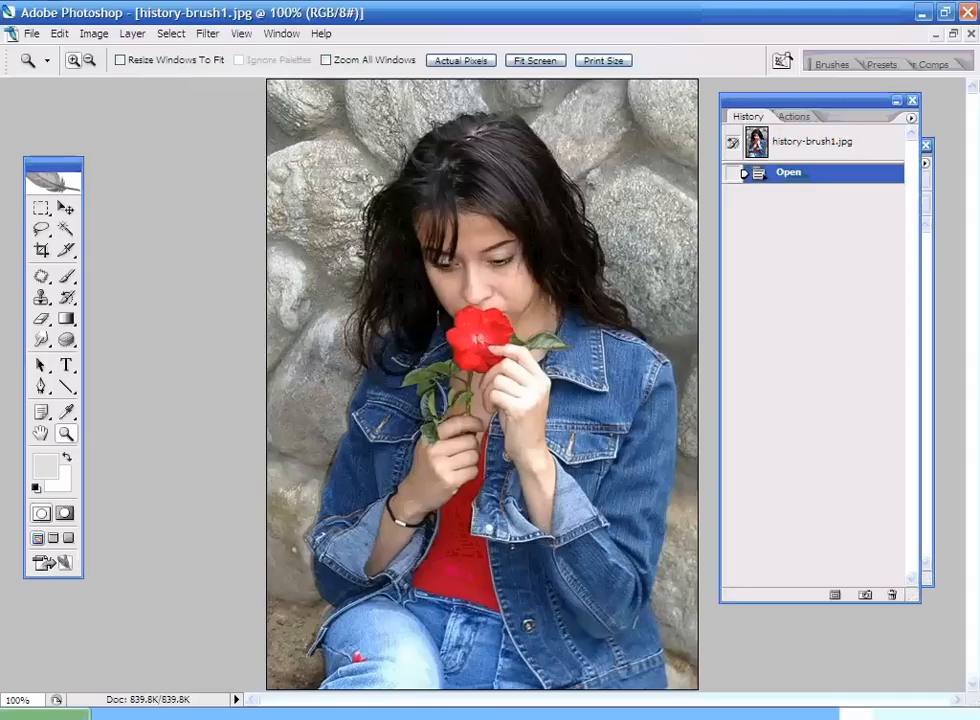
Desaturate the whole photo
{"action": "left_click", "coordinate": [60, 34]}
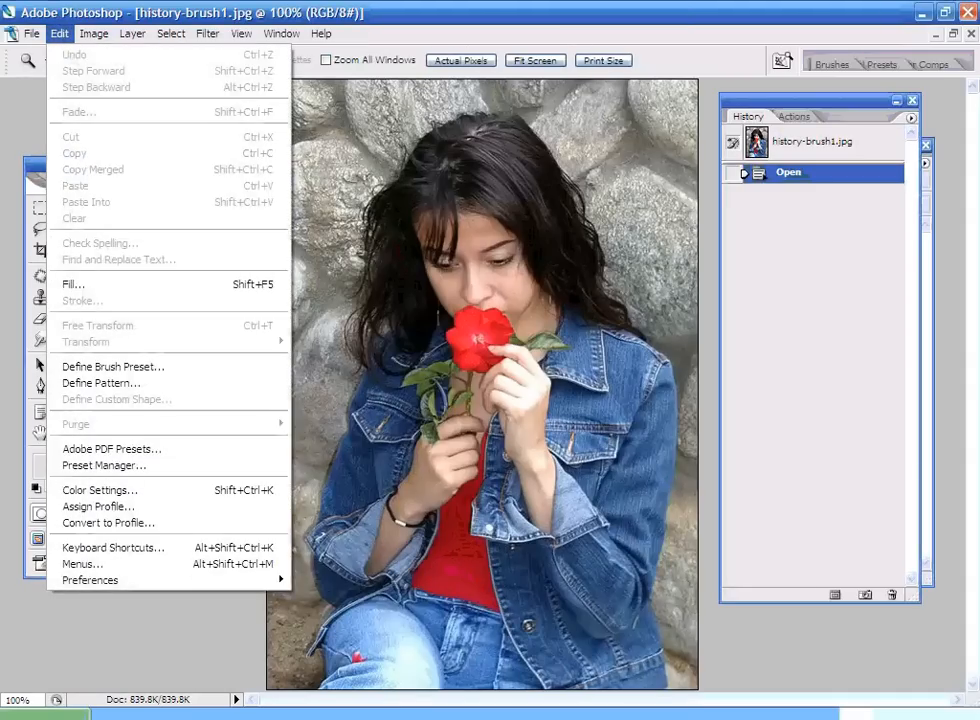
{"action": "mouse_move", "coordinate": [93, 34]}
{"action": "mouse_move", "coordinate": [120, 79]}
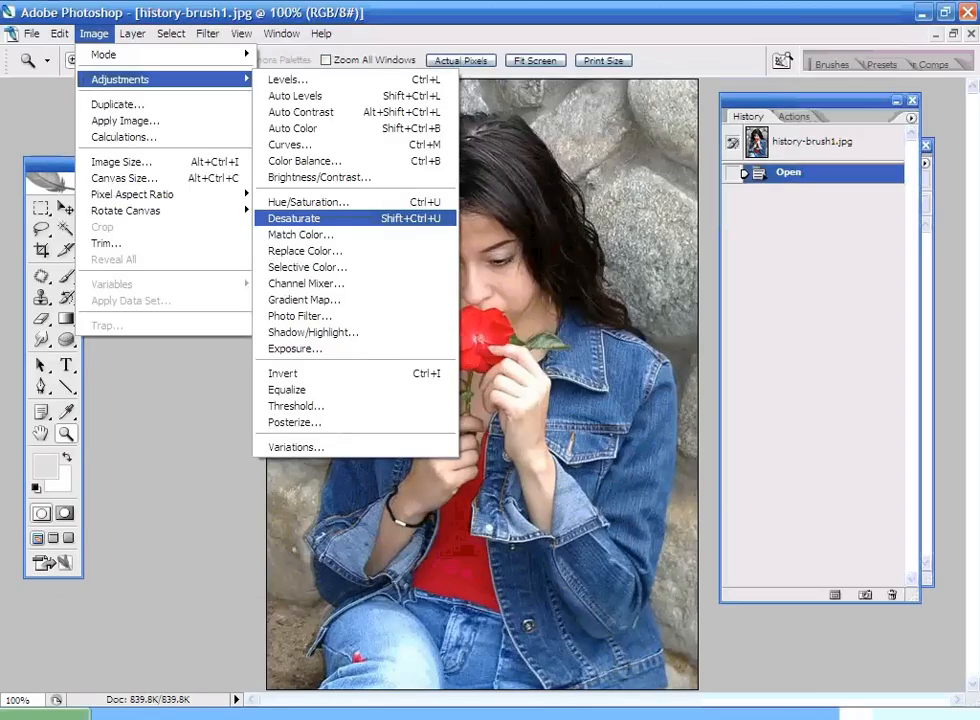
{"action": "left_click", "coordinate": [300, 218]}
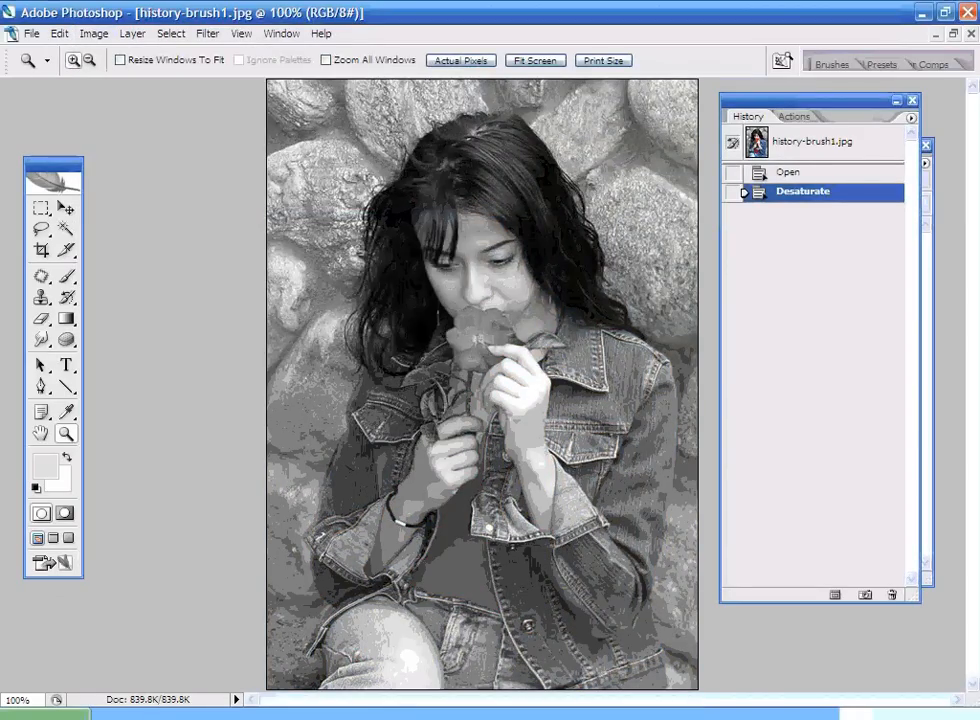
Undo and redo the desaturation repeatedly to compare colour with grayscale, finishing with it undone
{"action": "key", "text": "ctrl+z"}
{"action": "key", "text": "ctrl+z"}
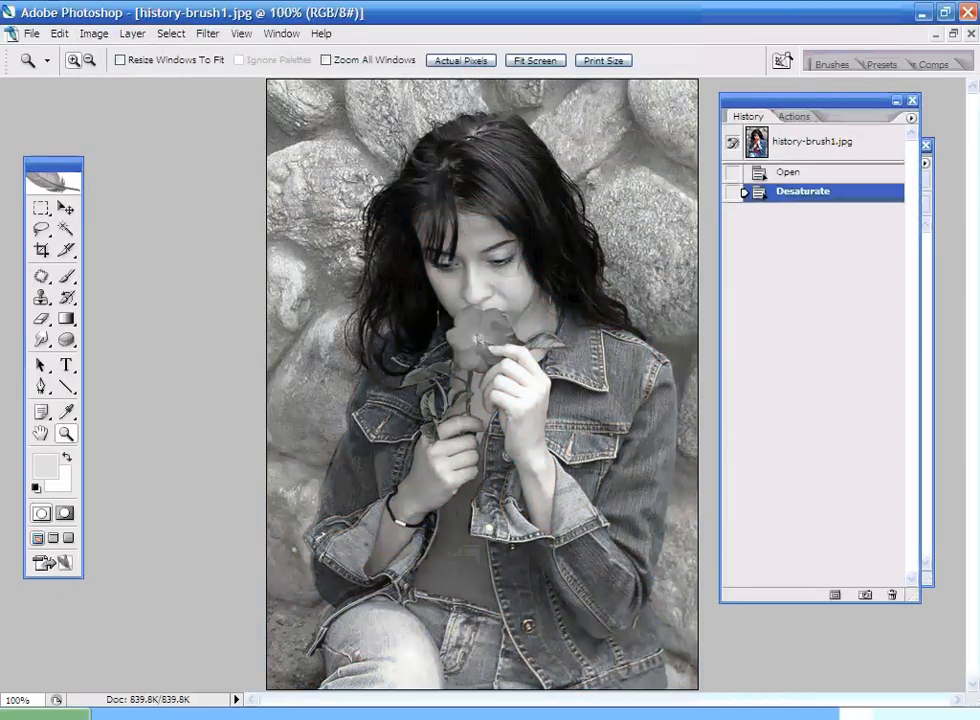
{"action": "key", "text": "ctrl+z"}
{"action": "key", "text": "ctrl+z"}
{"action": "key", "text": "ctrl+z"}
{"action": "key", "text": "ctrl+z"}
{"action": "key", "text": "ctrl+z"}
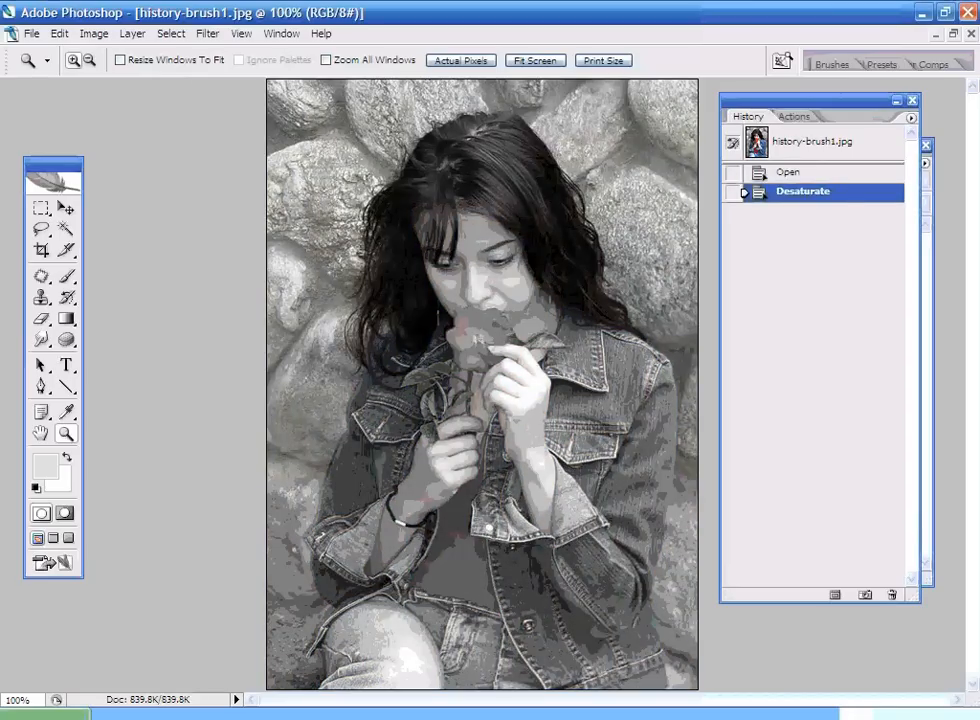
{"action": "key", "text": "ctrl+z"}
{"action": "key", "text": "ctrl+z"}
{"action": "key", "text": "ctrl+z"}
{"action": "key", "text": "ctrl+z"}
{"action": "key", "text": "ctrl+z"}
{"action": "key", "text": "ctrl+z"}
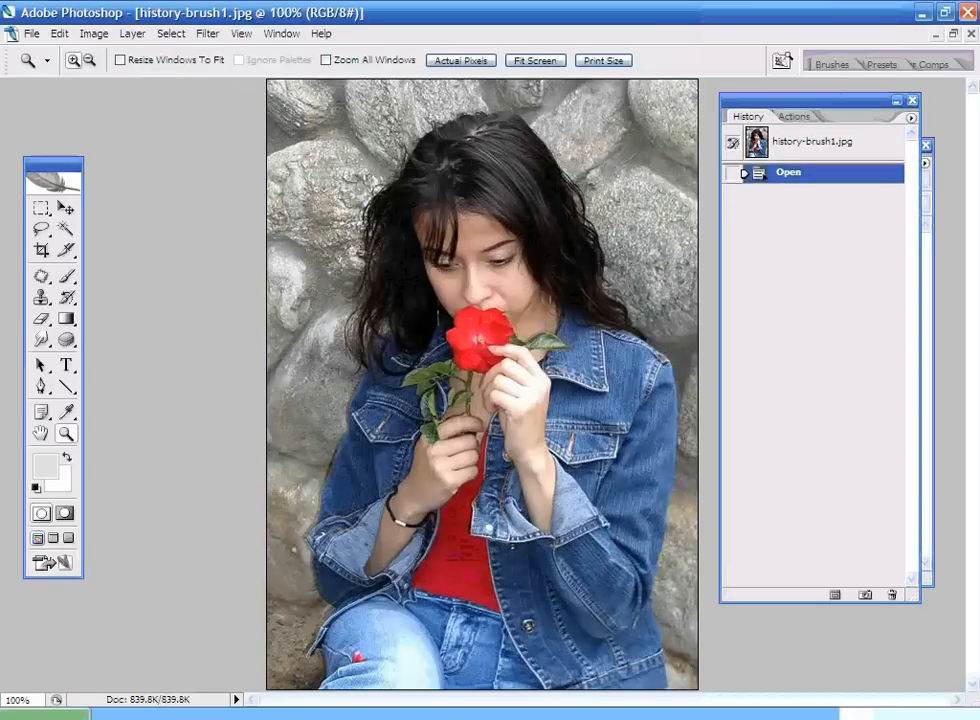
Apply Desaturate to the colour photo again
{"action": "left_click", "coordinate": [94, 34]}
{"action": "mouse_move", "coordinate": [120, 79]}
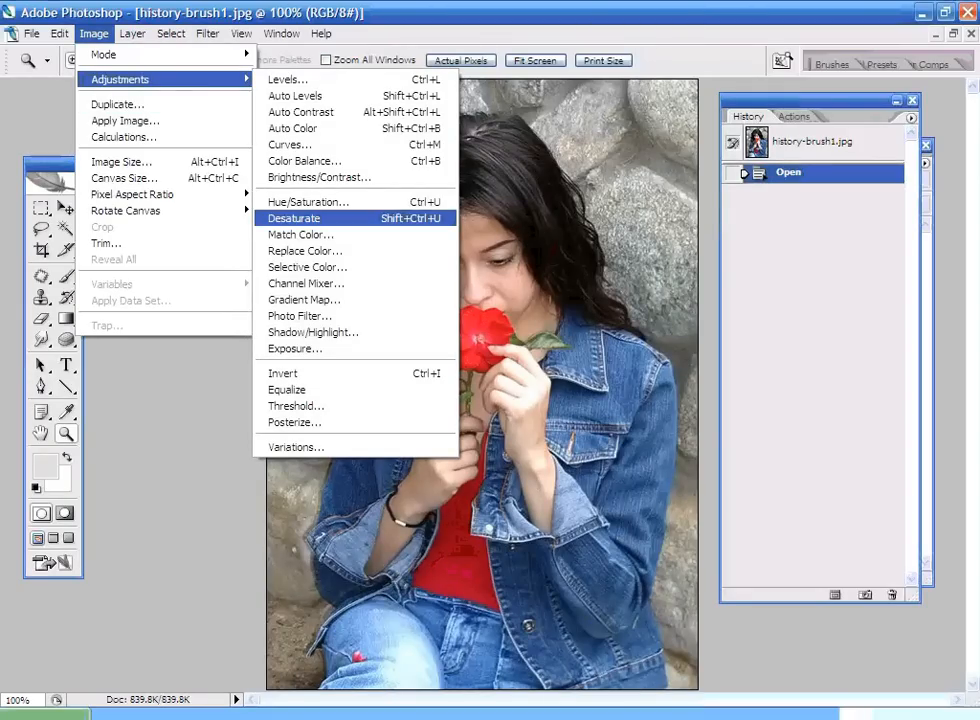
{"action": "left_click", "coordinate": [294, 218]}
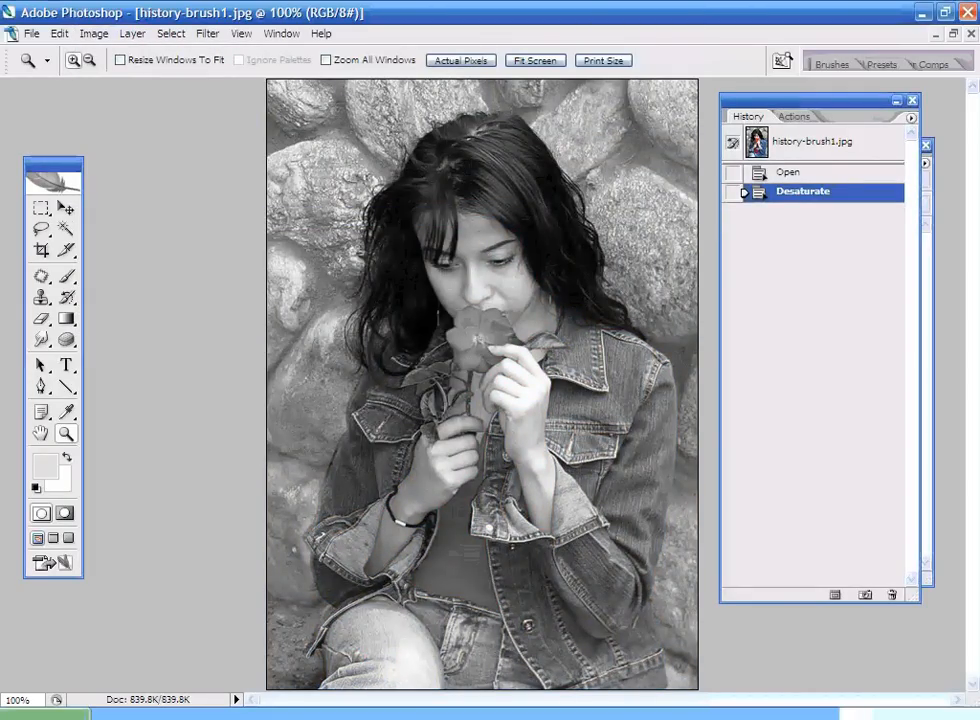
Compare the photo before and after desaturation by undoing and redoing it several times, finishing with it applied
{"action": "key", "text": "ctrl+z"}
{"action": "key", "text": "ctrl+z"}
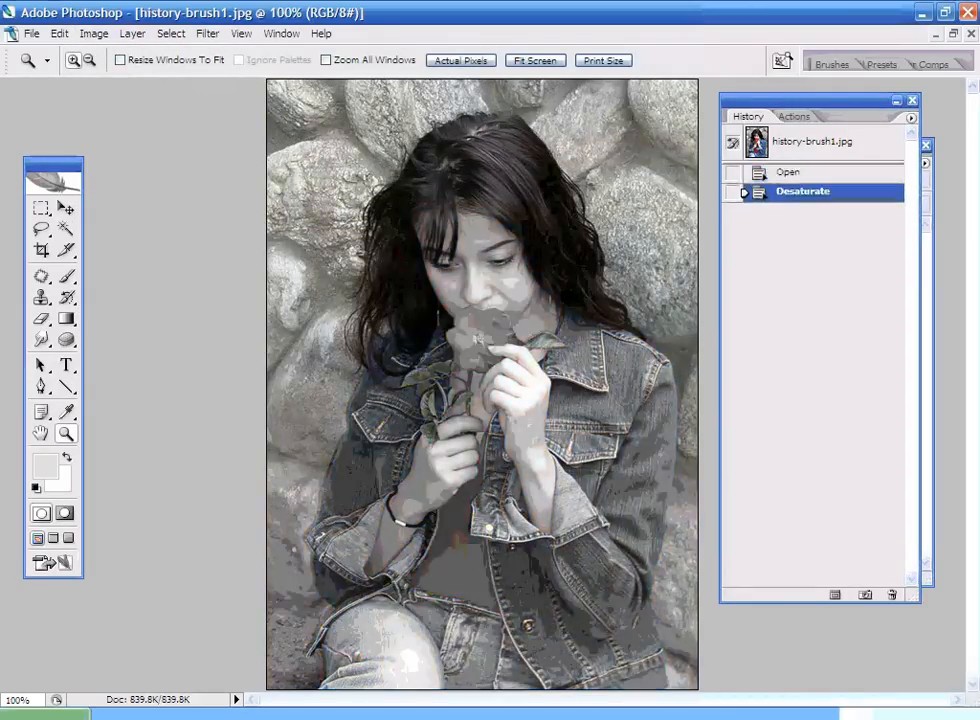
{"action": "left_click", "coordinate": [60, 34]}
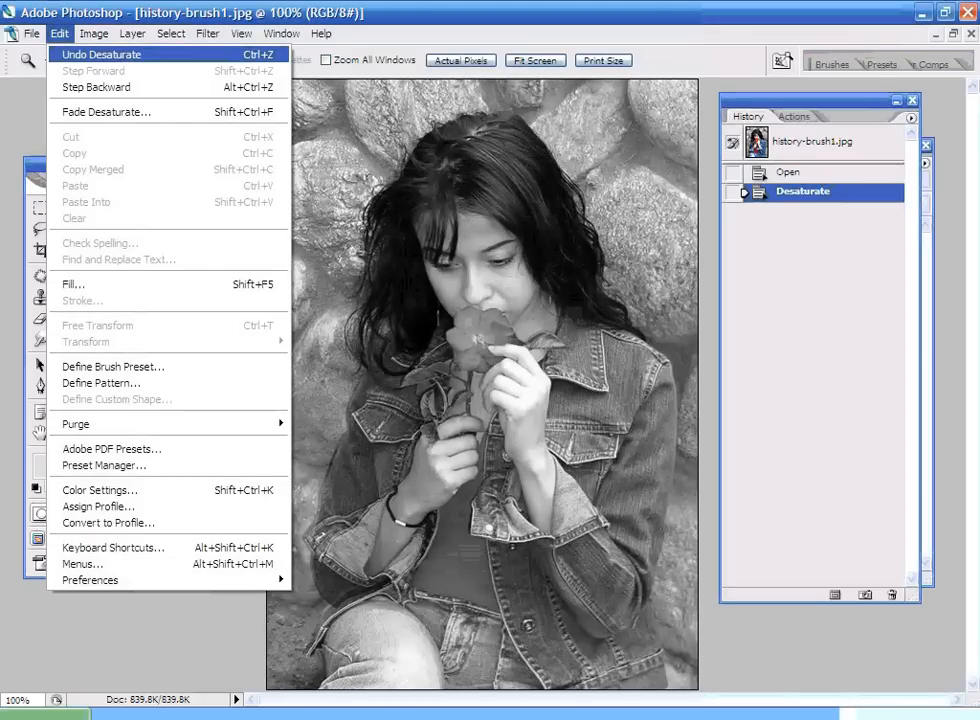
{"action": "left_click", "coordinate": [100, 54]}
{"action": "key", "text": "ctrl+z"}
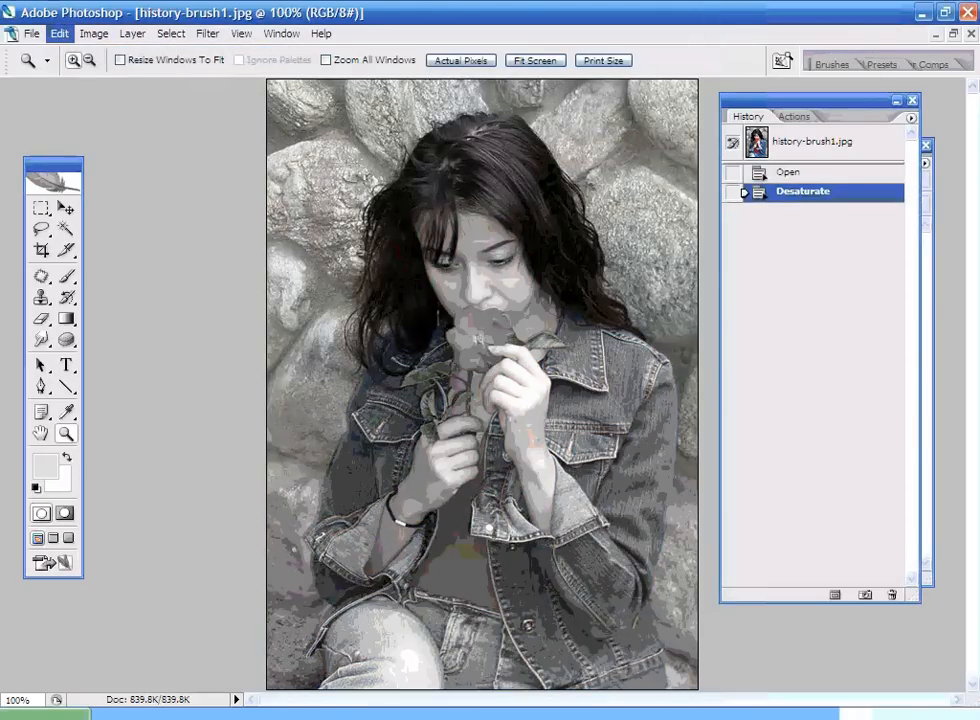
{"action": "key", "text": "ctrl+z"}
{"action": "key", "text": "ctrl+z"}
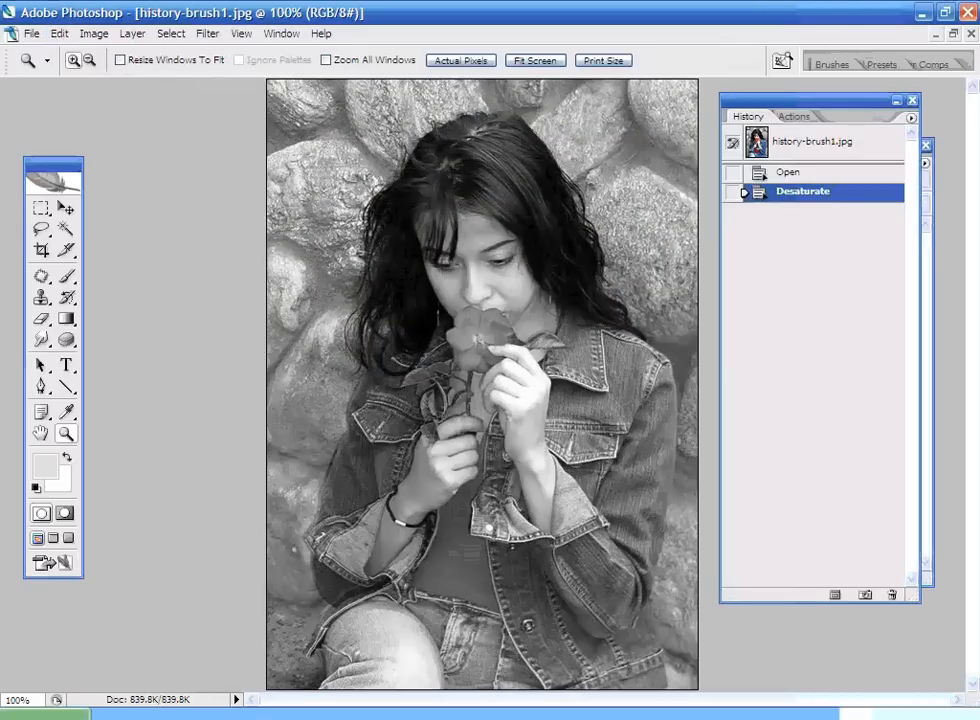
{"action": "left_click", "coordinate": [59, 33]}
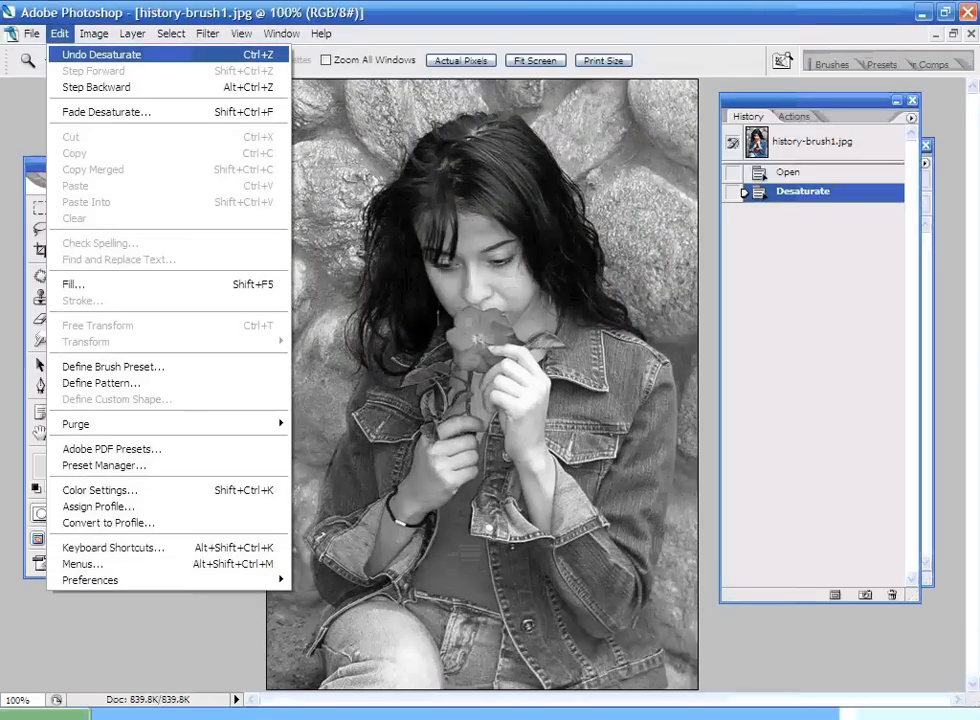
{"action": "left_click", "coordinate": [100, 54]}
{"action": "key", "text": "ctrl+z"}
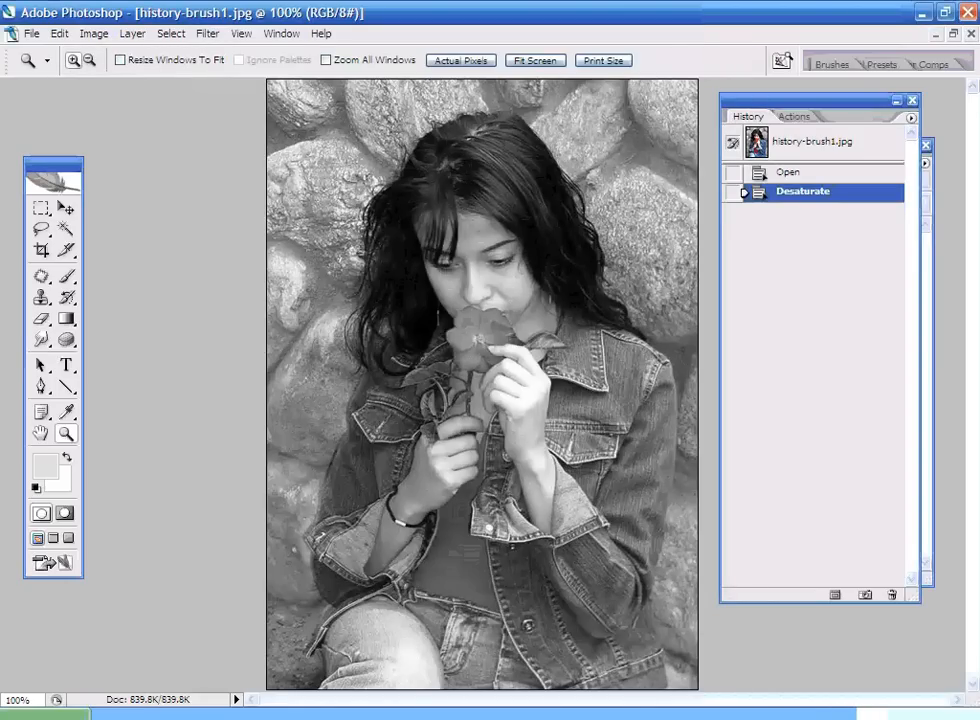
Set the Desaturate state as the History Brush source and return the photo to the Open state
{"action": "left_click", "coordinate": [733, 172]}
{"action": "left_click", "coordinate": [733, 192]}
{"action": "left_click", "coordinate": [790, 173]}
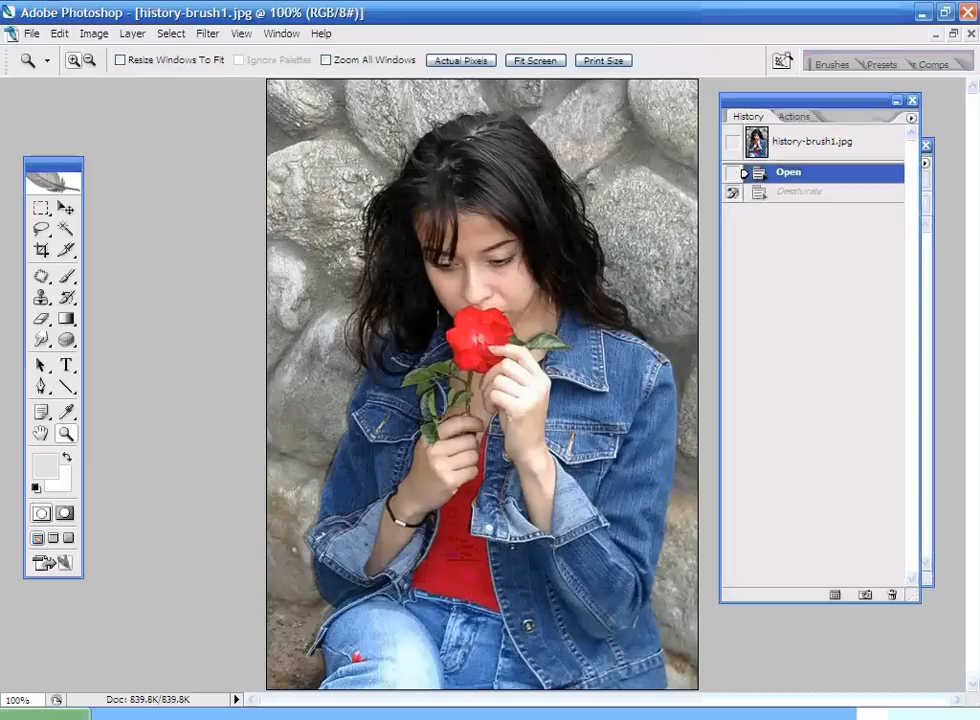
Compare the Desaturate and Open history states, finishing on the full-colour Open state
{"action": "key", "text": "ctrl+minus"}
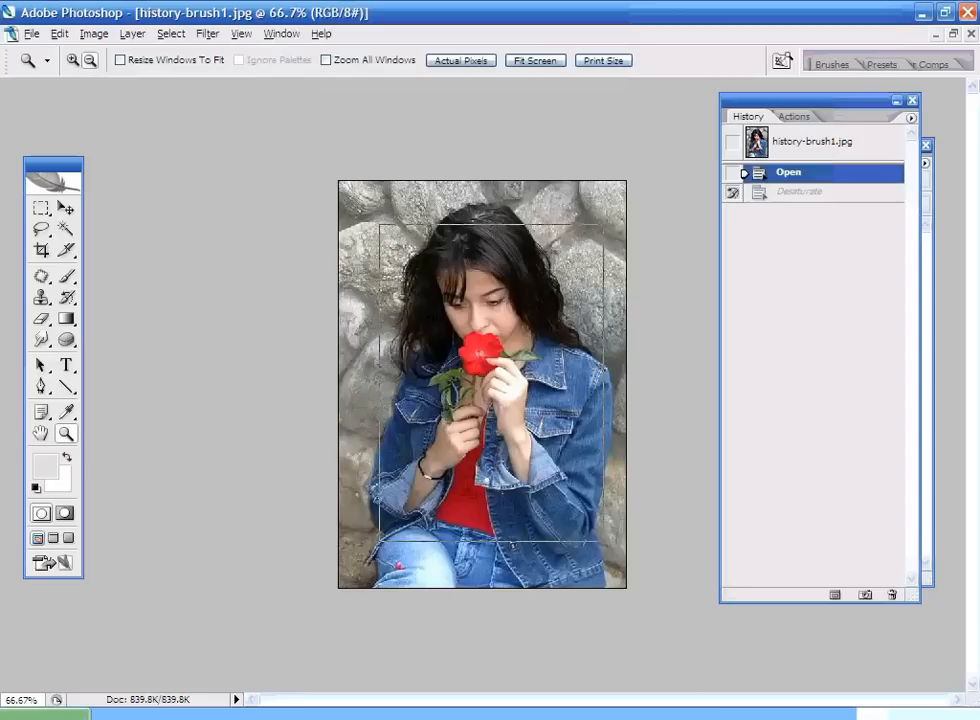
{"action": "key", "text": "ctrl+minus"}
{"action": "key", "text": "ctrl+plus"}
{"action": "key", "text": "ctrl+plus"}
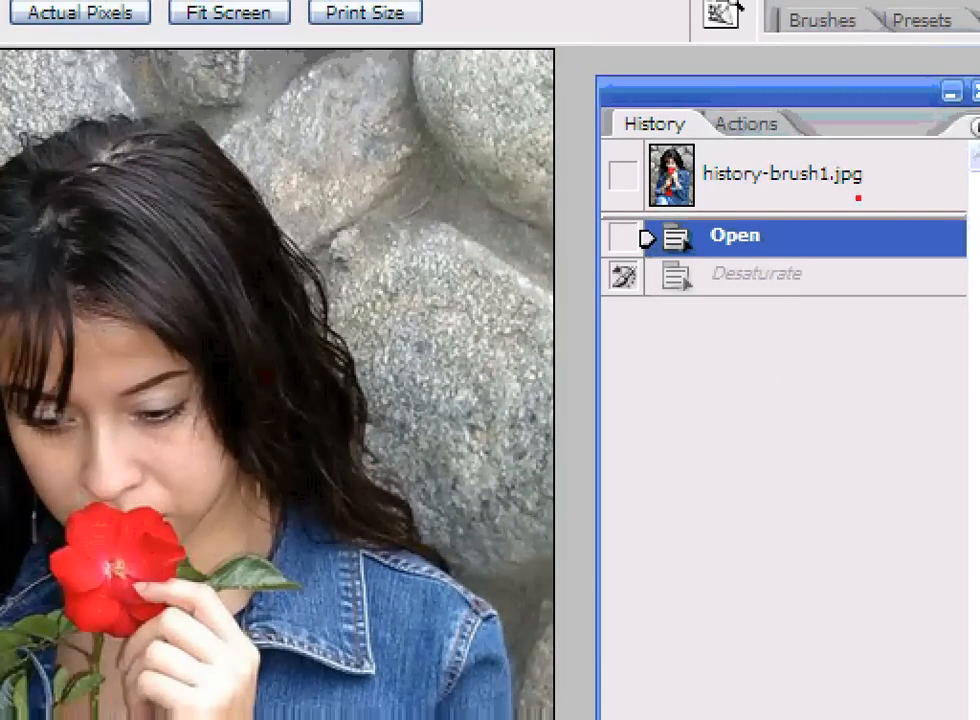
{"action": "mouse_move", "coordinate": [608, 259]}
{"action": "left_mouse_down"}
{"action": "mouse_move", "coordinate": [660, 258]}
{"action": "mouse_move", "coordinate": [656, 305]}
{"action": "mouse_move", "coordinate": [660, 262]}
{"action": "left_mouse_up"}
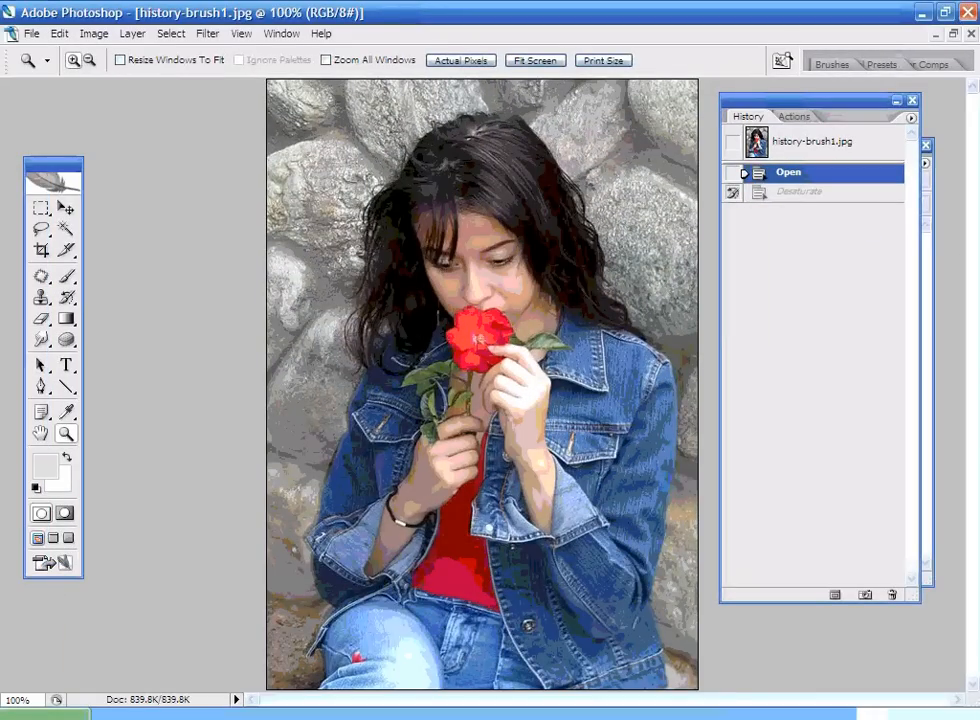
{"action": "left_click", "coordinate": [803, 192]}
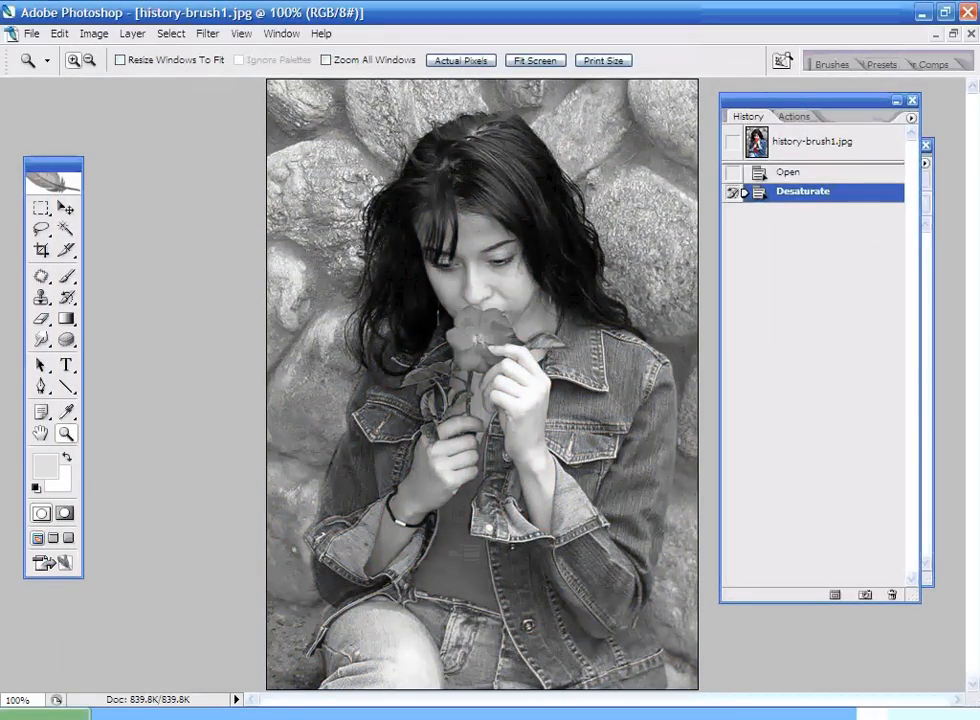
{"action": "left_click", "coordinate": [800, 173]}
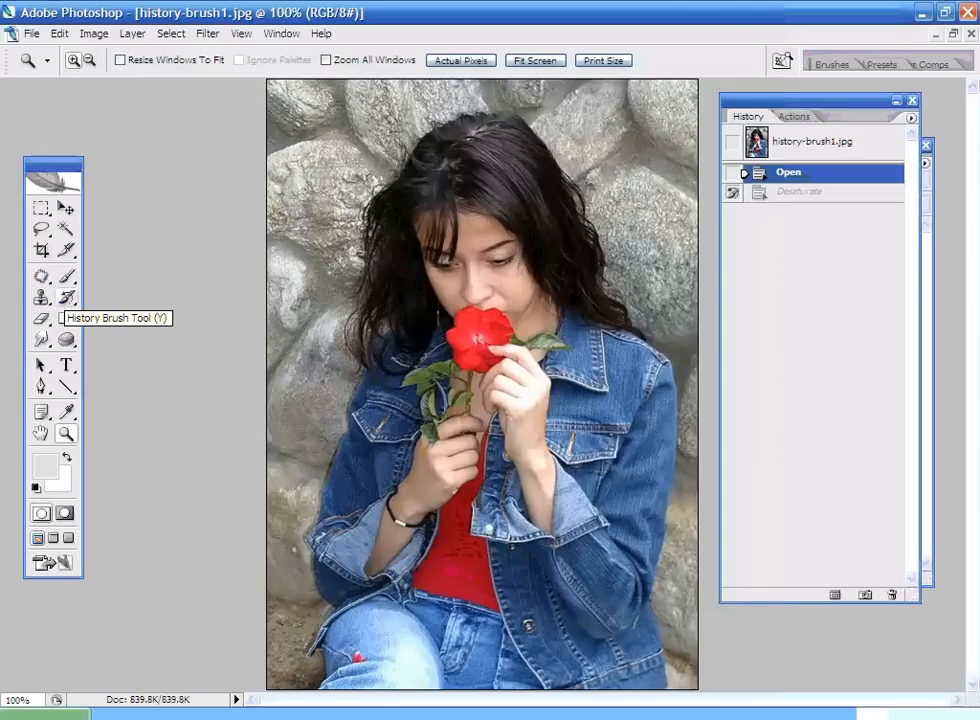
Choose the History Brush and enlarge its brush size to 90
{"action": "left_click", "coordinate": [66, 297]}
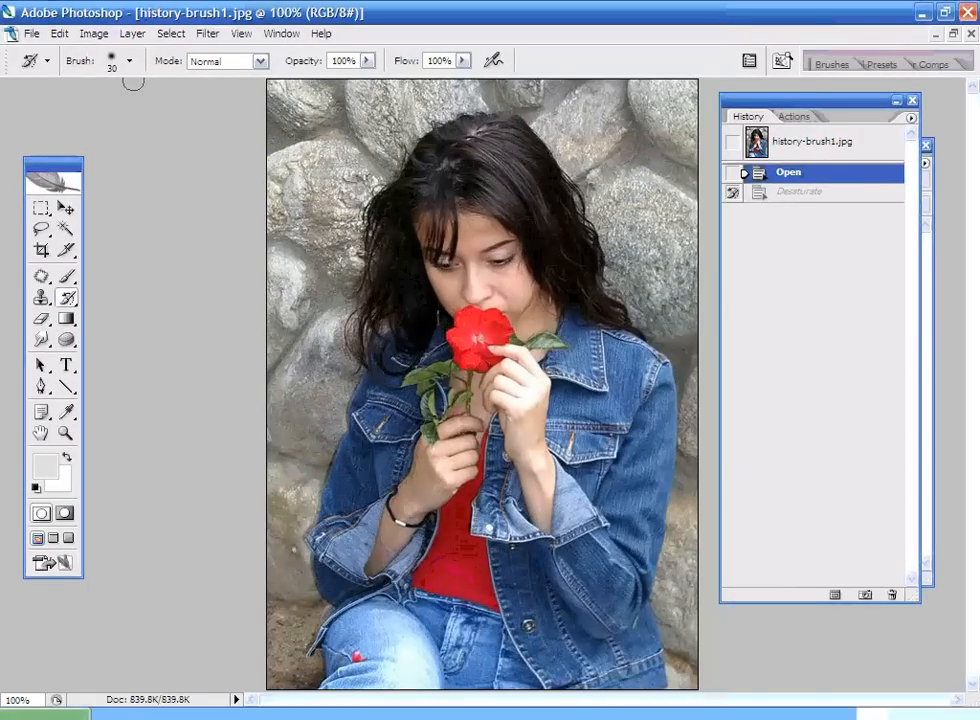
{"action": "key", "text": "bracketright"}
{"action": "key", "text": "bracketright"}
{"action": "key", "text": "bracketright"}
{"action": "key", "text": "bracketright"}
{"action": "key", "text": "bracketright"}
{"action": "key", "text": "bracketright"}
{"action": "key", "text": "bracketright"}
{"action": "key", "text": "bracketright"}
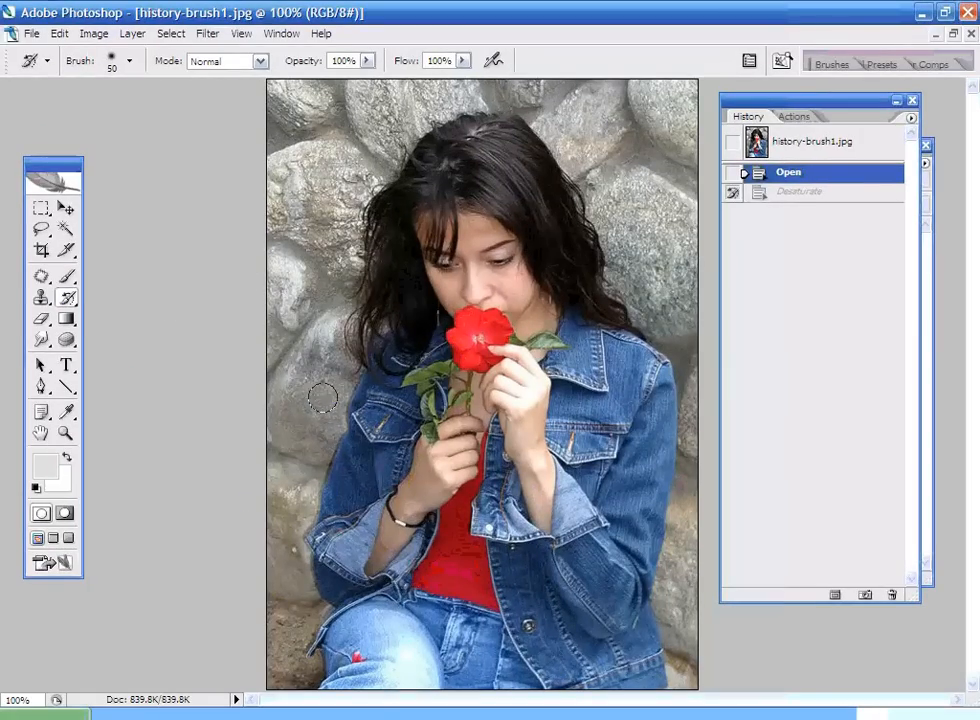
{"action": "key", "text": "bracketleft"}
{"action": "key", "text": "bracketleft"}
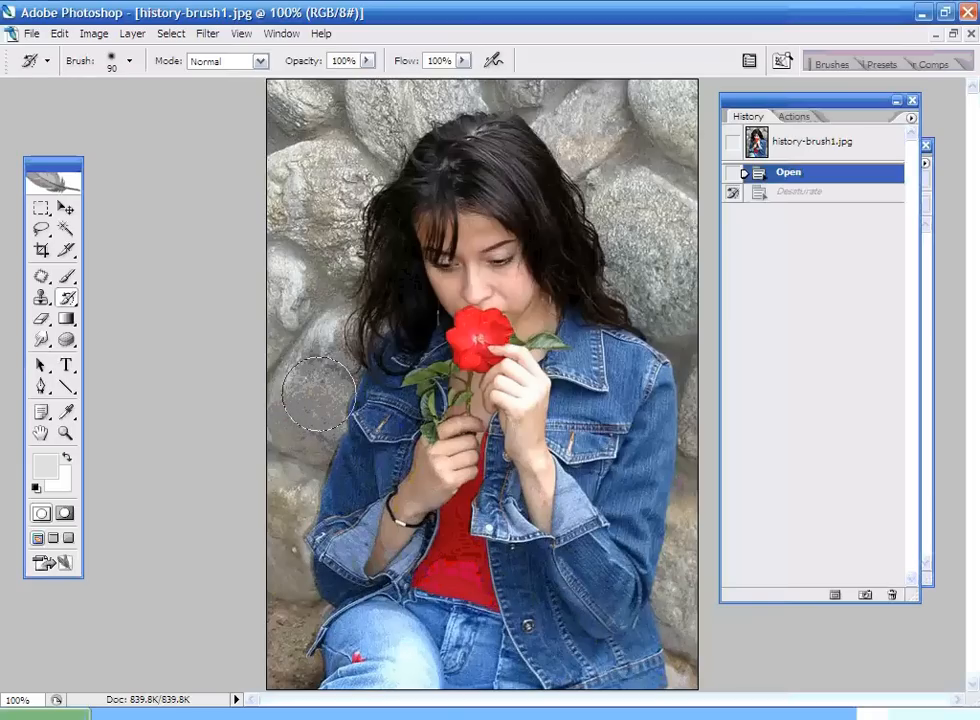
Paint the desaturated state over most of the jacket, jeans, hair, face and stone wall, leaving the rose and its leaves in colour
{"action": "mouse_move", "coordinate": [321, 395]}
{"action": "left_mouse_down"}
{"action": "mouse_move", "coordinate": [343, 440]}
{"action": "mouse_move", "coordinate": [347, 395]}
{"action": "mouse_move", "coordinate": [331, 451]}
{"action": "mouse_move", "coordinate": [349, 516]}
{"action": "mouse_move", "coordinate": [358, 509]}
{"action": "mouse_move", "coordinate": [327, 560]}
{"action": "mouse_move", "coordinate": [383, 566]}
{"action": "mouse_move", "coordinate": [377, 618]}
{"action": "mouse_move", "coordinate": [366, 608]}
{"action": "mouse_move", "coordinate": [395, 630]}
{"action": "mouse_move", "coordinate": [366, 634]}
{"action": "mouse_move", "coordinate": [353, 657]}
{"action": "mouse_move", "coordinate": [408, 644]}
{"action": "mouse_move", "coordinate": [399, 593]}
{"action": "mouse_move", "coordinate": [438, 608]}
{"action": "mouse_move", "coordinate": [465, 587]}
{"action": "mouse_move", "coordinate": [462, 545]}
{"action": "mouse_move", "coordinate": [526, 578]}
{"action": "mouse_move", "coordinate": [541, 469]}
{"action": "mouse_move", "coordinate": [547, 507]}
{"action": "mouse_move", "coordinate": [605, 601]}
{"action": "mouse_move", "coordinate": [502, 611]}
{"action": "mouse_move", "coordinate": [584, 630]}
{"action": "mouse_move", "coordinate": [500, 635]}
{"action": "left_mouse_up"}
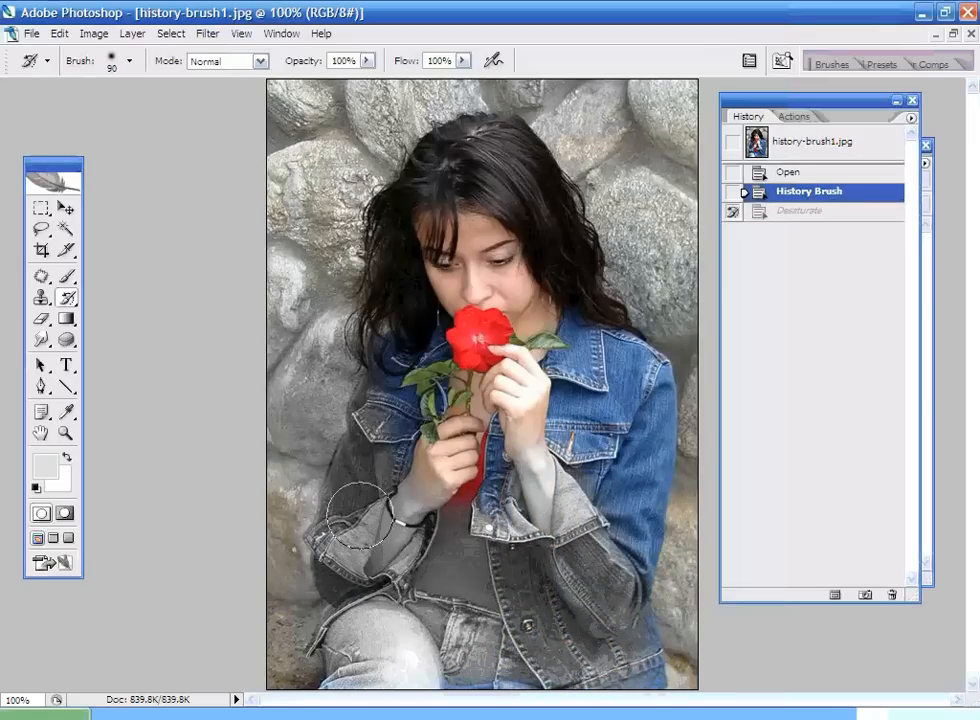
{"action": "mouse_move", "coordinate": [308, 297]}
{"action": "left_mouse_down"}
{"action": "mouse_move", "coordinate": [438, 203]}
{"action": "mouse_move", "coordinate": [492, 257]}
{"action": "mouse_move", "coordinate": [563, 170]}
{"action": "mouse_move", "coordinate": [300, 135]}
{"action": "left_mouse_up"}
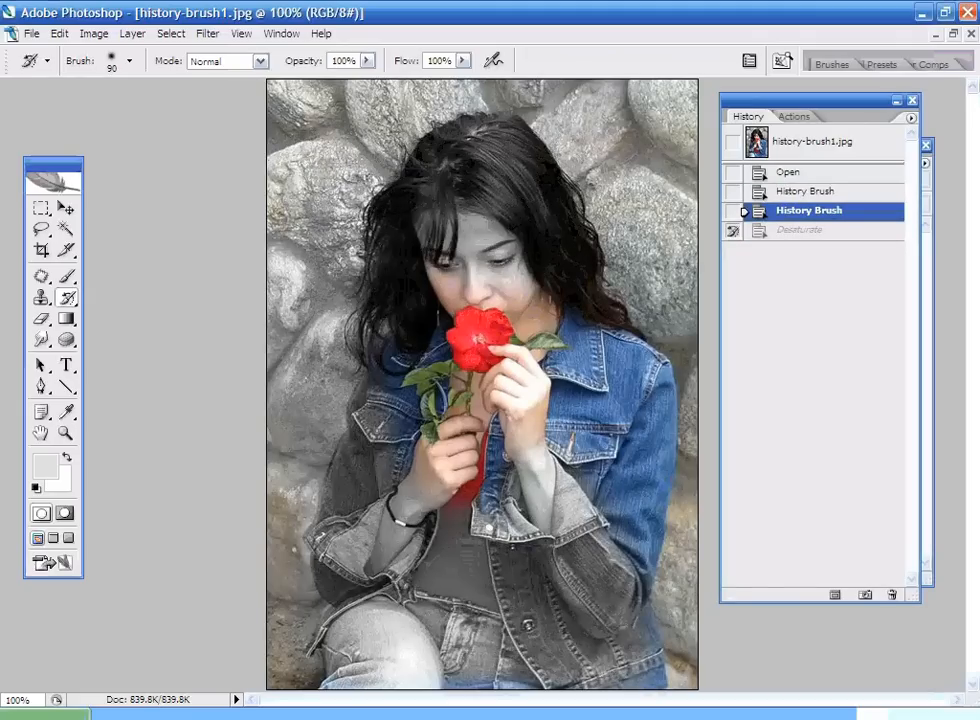
{"action": "key", "text": "ctrl+minus"}
{"action": "mouse_move", "coordinate": [393, 180]}
{"action": "left_mouse_down"}
{"action": "mouse_move", "coordinate": [367, 270]}
{"action": "mouse_move", "coordinate": [350, 207]}
{"action": "mouse_move", "coordinate": [367, 287]}
{"action": "mouse_move", "coordinate": [461, 181]}
{"action": "mouse_move", "coordinate": [486, 199]}
{"action": "mouse_move", "coordinate": [558, 209]}
{"action": "left_mouse_up"}
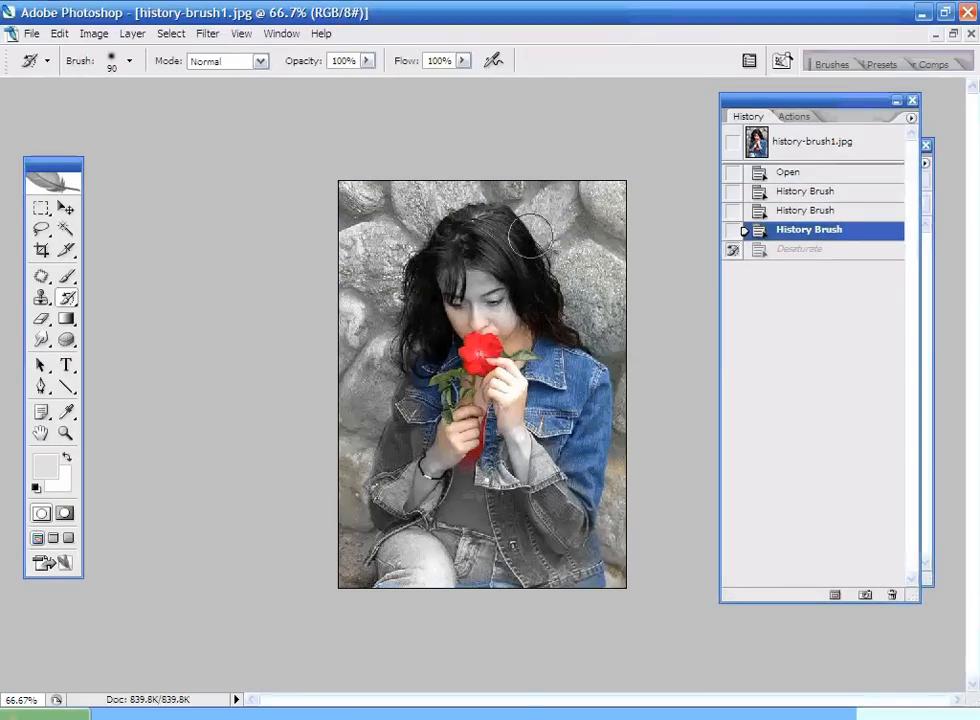
{"action": "mouse_move", "coordinate": [598, 342]}
{"action": "left_mouse_down"}
{"action": "mouse_move", "coordinate": [596, 400]}
{"action": "mouse_move", "coordinate": [563, 494]}
{"action": "mouse_move", "coordinate": [592, 500]}
{"action": "mouse_move", "coordinate": [586, 527]}
{"action": "mouse_move", "coordinate": [620, 546]}
{"action": "mouse_move", "coordinate": [624, 583]}
{"action": "mouse_move", "coordinate": [371, 587]}
{"action": "mouse_move", "coordinate": [554, 539]}
{"action": "mouse_move", "coordinate": [568, 511]}
{"action": "mouse_move", "coordinate": [516, 477]}
{"action": "mouse_move", "coordinate": [553, 450]}
{"action": "mouse_move", "coordinate": [589, 329]}
{"action": "mouse_move", "coordinate": [531, 301]}
{"action": "mouse_move", "coordinate": [494, 264]}
{"action": "mouse_move", "coordinate": [465, 261]}
{"action": "mouse_move", "coordinate": [389, 386]}
{"action": "mouse_move", "coordinate": [399, 456]}
{"action": "mouse_move", "coordinate": [422, 467]}
{"action": "mouse_move", "coordinate": [471, 459]}
{"action": "mouse_move", "coordinate": [474, 474]}
{"action": "mouse_move", "coordinate": [525, 432]}
{"action": "left_mouse_up"}
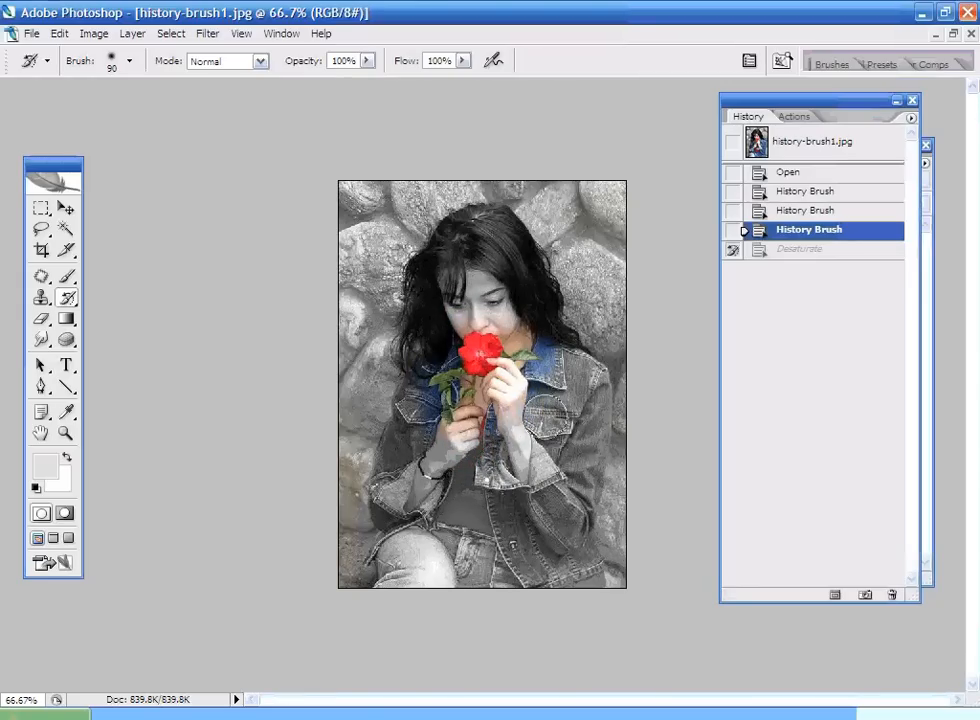
{"action": "left_click_drag", "start_coordinate": [510, 430], "coordinate": [505, 441]}
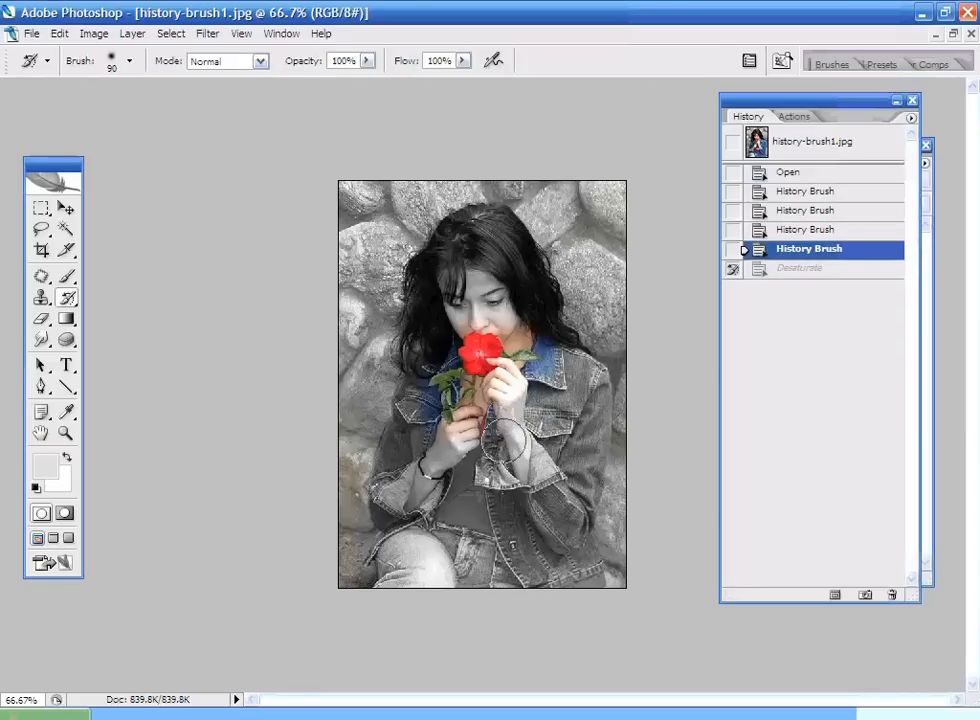
Paint the desaturated state over the remaining colour tints on the face, hair, forearms and jacket cuffs
{"action": "key", "text": "z"}
{"action": "left_click_drag", "start_coordinate": [600, 489], "coordinate": [612, 569]}
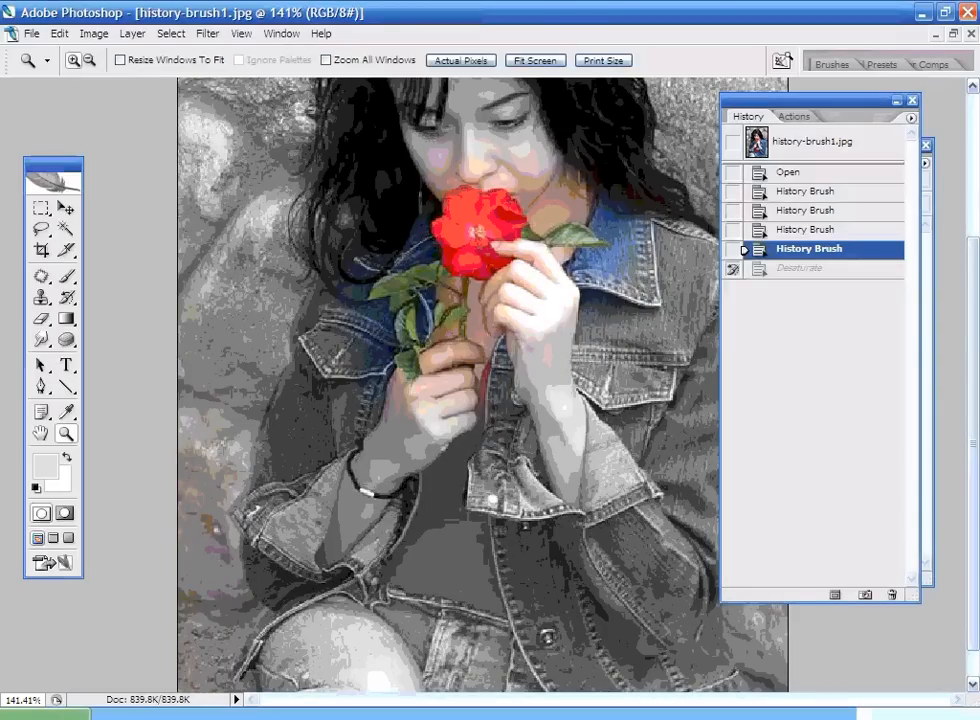
{"action": "key", "text": "y"}
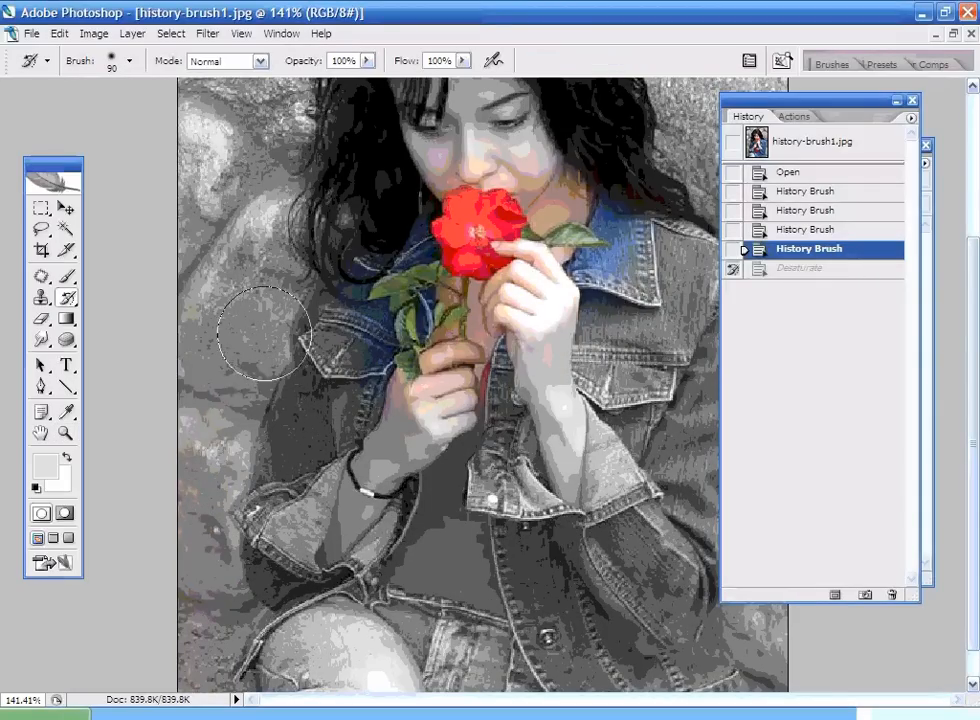
{"action": "mouse_move", "coordinate": [264, 333]}
{"action": "left_mouse_down"}
{"action": "mouse_move", "coordinate": [345, 368]}
{"action": "mouse_move", "coordinate": [312, 423]}
{"action": "mouse_move", "coordinate": [433, 560]}
{"action": "left_mouse_up"}
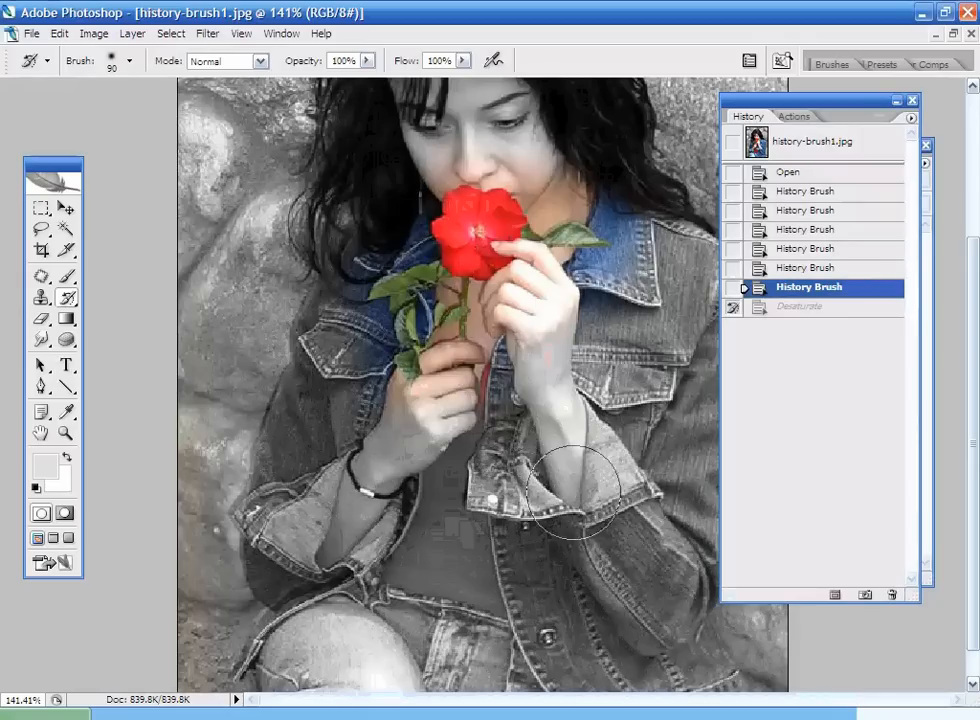
{"action": "mouse_move", "coordinate": [574, 492]}
{"action": "left_mouse_down"}
{"action": "mouse_move", "coordinate": [644, 498]}
{"action": "mouse_move", "coordinate": [616, 575]}
{"action": "mouse_move", "coordinate": [543, 574]}
{"action": "mouse_move", "coordinate": [526, 515]}
{"action": "mouse_move", "coordinate": [506, 560]}
{"action": "left_mouse_up"}
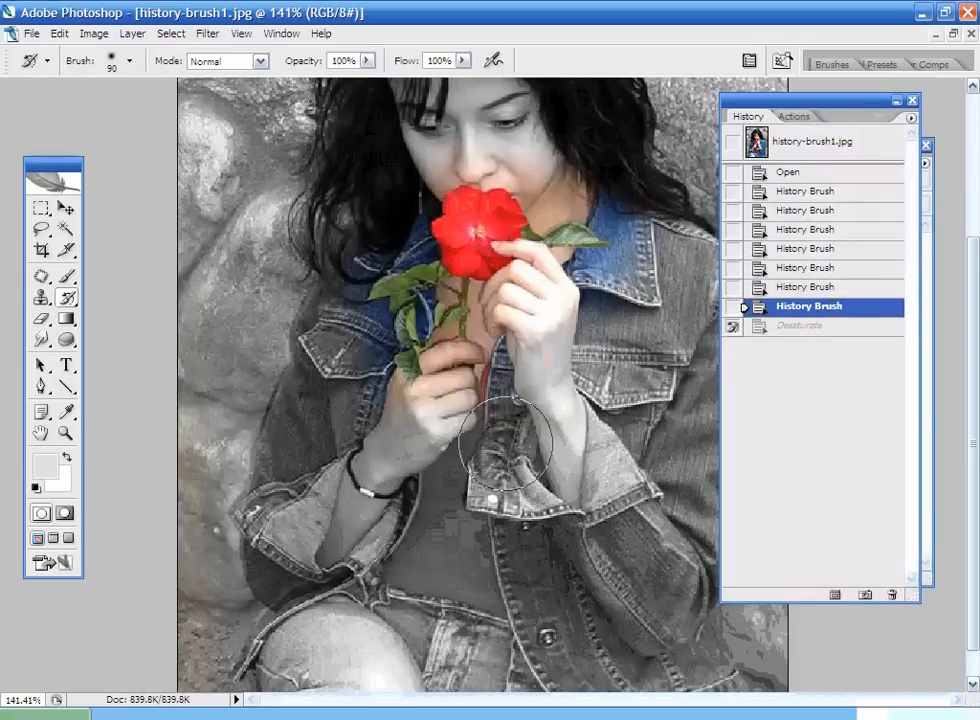
Zoom in closely on the rose and paint the desaturated state onto the neck using a smaller History Brush
{"action": "key", "text": "z"}
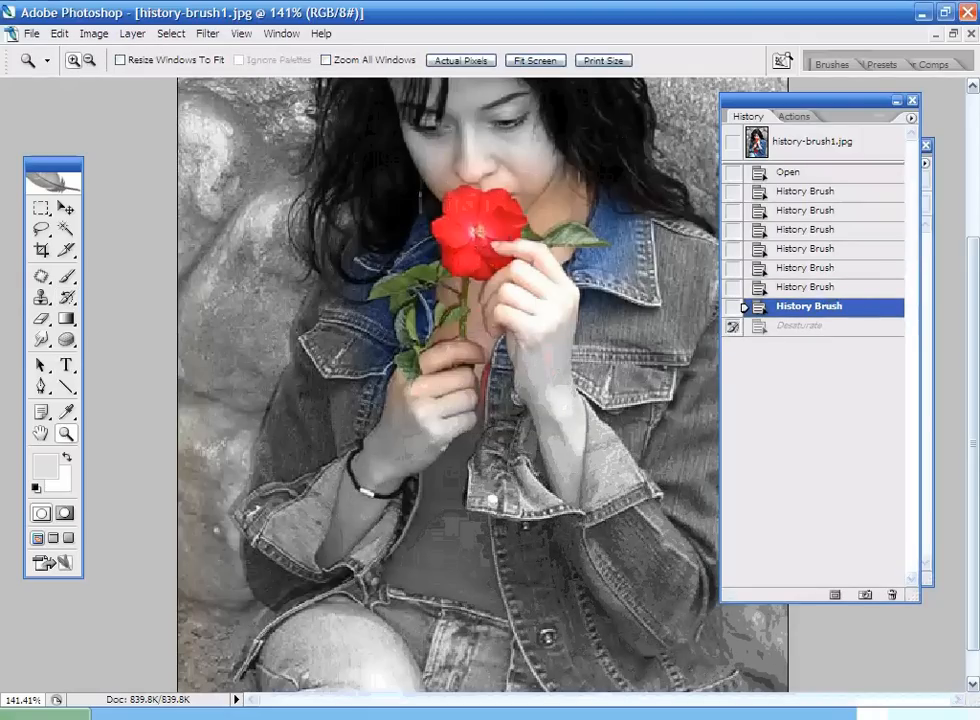
{"action": "left_click_drag", "start_coordinate": [260, 133], "coordinate": [785, 464]}
{"action": "key", "text": "Tab"}
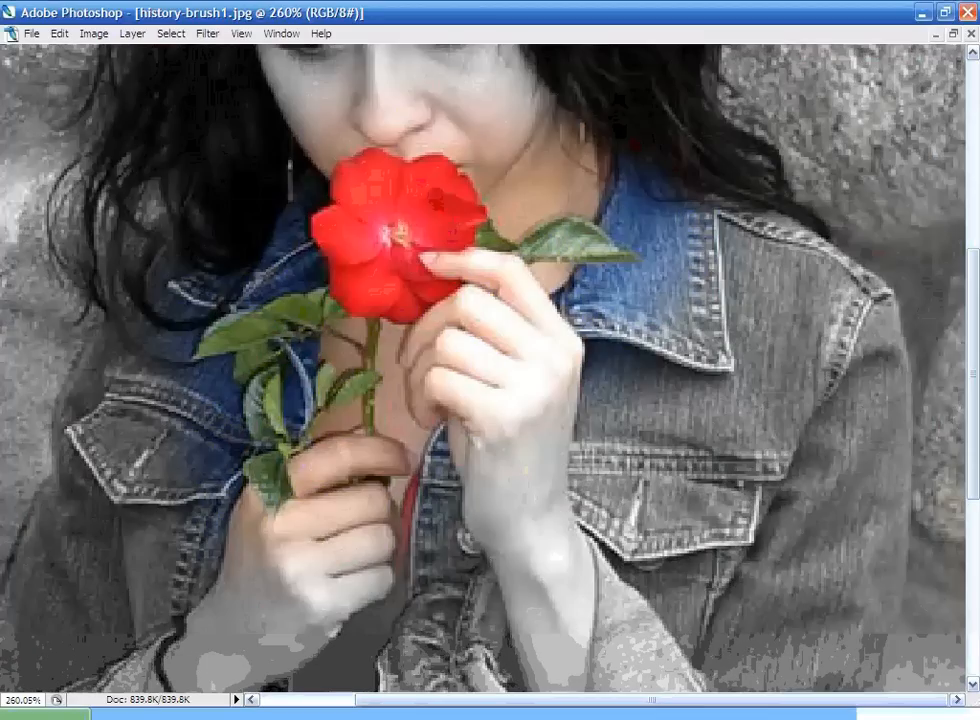
{"action": "key", "text": "y"}
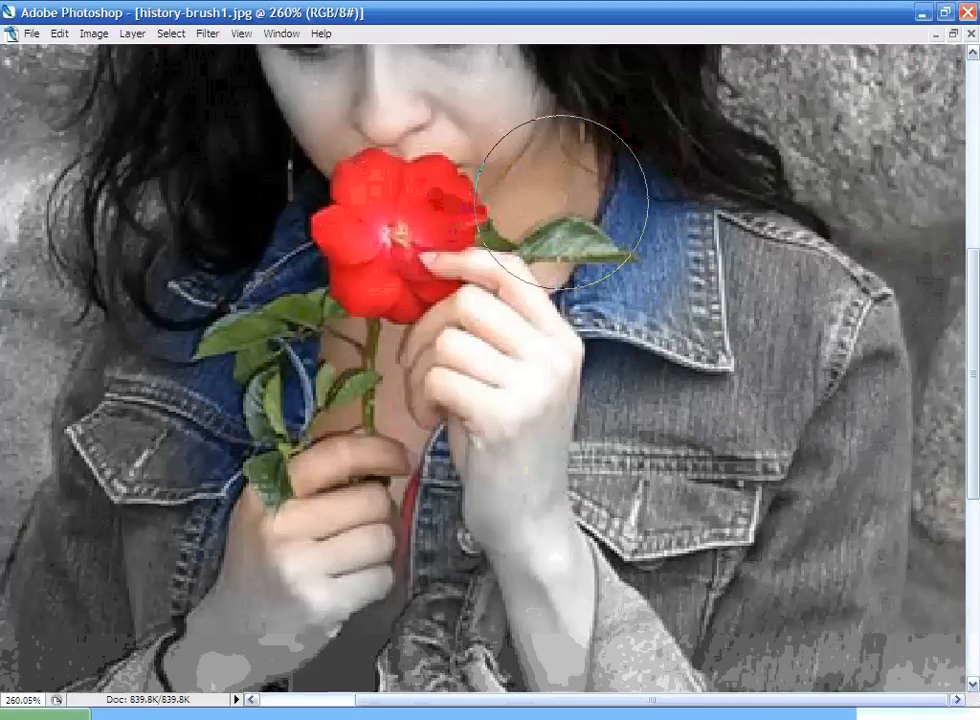
{"action": "key", "text": "bracketleft"}
{"action": "key", "text": "bracketleft"}
{"action": "key", "text": "bracketleft"}
{"action": "key", "text": "bracketleft"}
{"action": "key", "text": "bracketleft"}
{"action": "key", "text": "bracketleft"}
{"action": "mouse_move", "coordinate": [558, 168]}
{"action": "left_mouse_down"}
{"action": "mouse_move", "coordinate": [524, 179]}
{"action": "mouse_move", "coordinate": [537, 129]}
{"action": "mouse_move", "coordinate": [513, 163]}
{"action": "mouse_move", "coordinate": [549, 156]}
{"action": "mouse_move", "coordinate": [549, 148]}
{"action": "mouse_move", "coordinate": [500, 147]}
{"action": "left_mouse_up"}
Desaturate the lower cheek, the rest of the neck and the blue collar around the single leaf, keeping the rose and leaf in colour
{"action": "key", "text": "bracketright"}
{"action": "key", "text": "bracketright"}
{"action": "key", "text": "bracketright"}
{"action": "key", "text": "bracketright"}
{"action": "key", "text": "bracketright"}
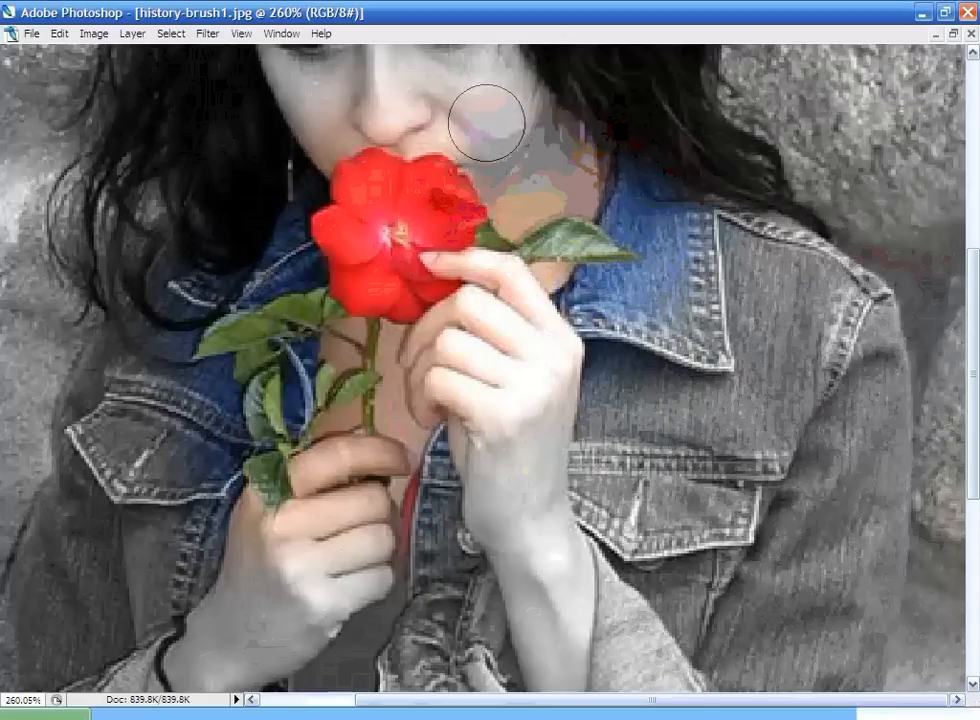
{"action": "key", "text": "bracketleft"}
{"action": "key", "text": "bracketleft"}
{"action": "mouse_move", "coordinate": [430, 133]}
{"action": "left_mouse_down"}
{"action": "mouse_move", "coordinate": [364, 126]}
{"action": "mouse_move", "coordinate": [325, 139]}
{"action": "mouse_move", "coordinate": [394, 124]}
{"action": "mouse_move", "coordinate": [380, 118]}
{"action": "mouse_move", "coordinate": [311, 127]}
{"action": "mouse_move", "coordinate": [378, 93]}
{"action": "mouse_move", "coordinate": [458, 104]}
{"action": "mouse_move", "coordinate": [503, 122]}
{"action": "mouse_move", "coordinate": [520, 152]}
{"action": "mouse_move", "coordinate": [502, 183]}
{"action": "mouse_move", "coordinate": [511, 211]}
{"action": "mouse_move", "coordinate": [578, 192]}
{"action": "mouse_move", "coordinate": [598, 165]}
{"action": "mouse_move", "coordinate": [574, 180]}
{"action": "mouse_move", "coordinate": [565, 165]}
{"action": "mouse_move", "coordinate": [615, 175]}
{"action": "mouse_move", "coordinate": [617, 211]}
{"action": "mouse_move", "coordinate": [562, 187]}
{"action": "mouse_move", "coordinate": [519, 196]}
{"action": "left_mouse_up"}
{"action": "mouse_move", "coordinate": [540, 272]}
{"action": "left_mouse_down"}
{"action": "mouse_move", "coordinate": [611, 306]}
{"action": "mouse_move", "coordinate": [594, 289]}
{"action": "mouse_move", "coordinate": [641, 289]}
{"action": "mouse_move", "coordinate": [656, 319]}
{"action": "mouse_move", "coordinate": [658, 234]}
{"action": "mouse_move", "coordinate": [632, 214]}
{"action": "mouse_move", "coordinate": [638, 245]}
{"action": "left_mouse_up"}
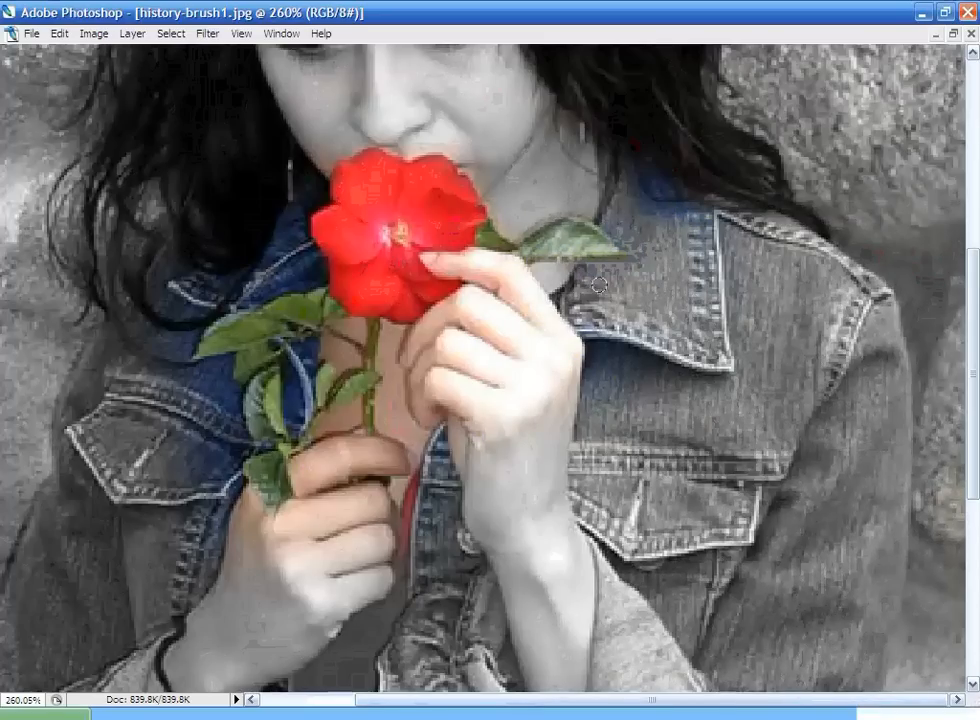
{"action": "mouse_move", "coordinate": [622, 237]}
{"action": "left_mouse_down"}
{"action": "mouse_move", "coordinate": [675, 189]}
{"action": "mouse_move", "coordinate": [664, 204]}
{"action": "mouse_move", "coordinate": [620, 177]}
{"action": "left_mouse_up"}
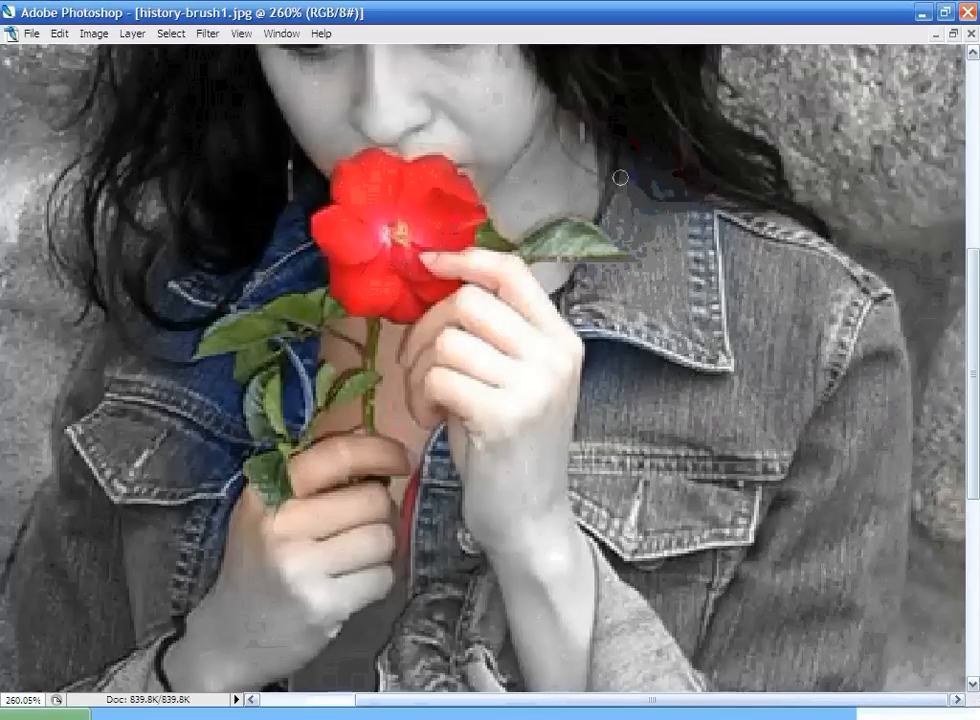
Enlarge the brush and desaturate the blue left at the collar's top, the nearby hair and the jacket beside the upper hand
{"action": "key", "text": "bracketright"}
{"action": "key", "text": "bracketright"}
{"action": "key", "text": "bracketright"}
{"action": "key", "text": "bracketright"}
{"action": "key", "text": "bracketright"}
{"action": "key", "text": "bracketright"}
{"action": "left_click_drag", "start_coordinate": [680, 187], "coordinate": [630, 160]}
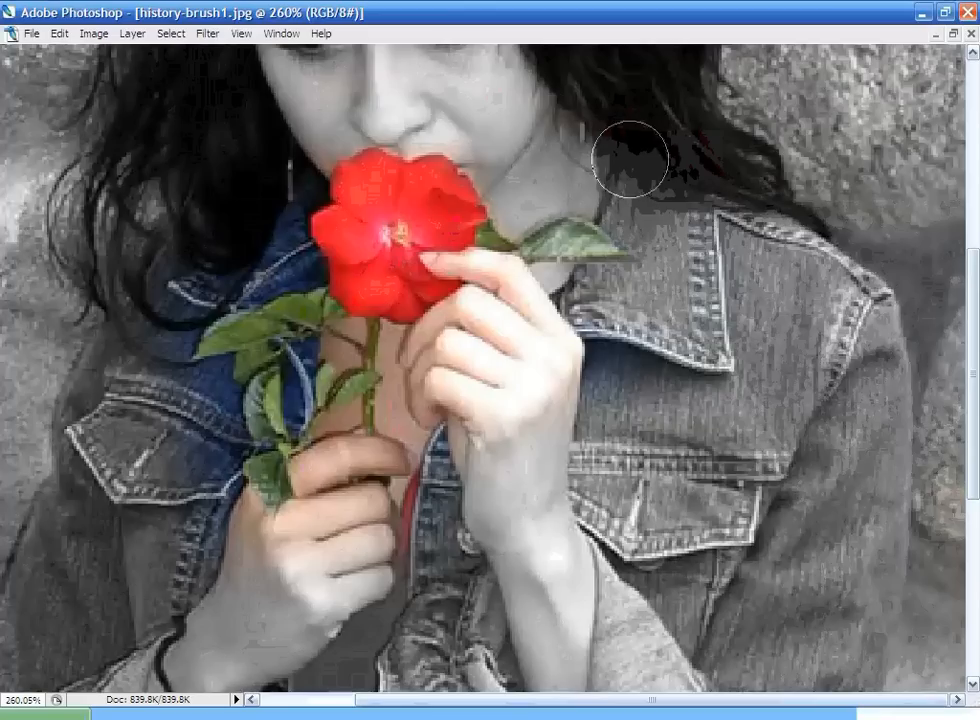
{"action": "mouse_move", "coordinate": [630, 352]}
{"action": "left_mouse_down"}
{"action": "mouse_move", "coordinate": [584, 389]}
{"action": "mouse_move", "coordinate": [580, 376]}
{"action": "left_mouse_up"}
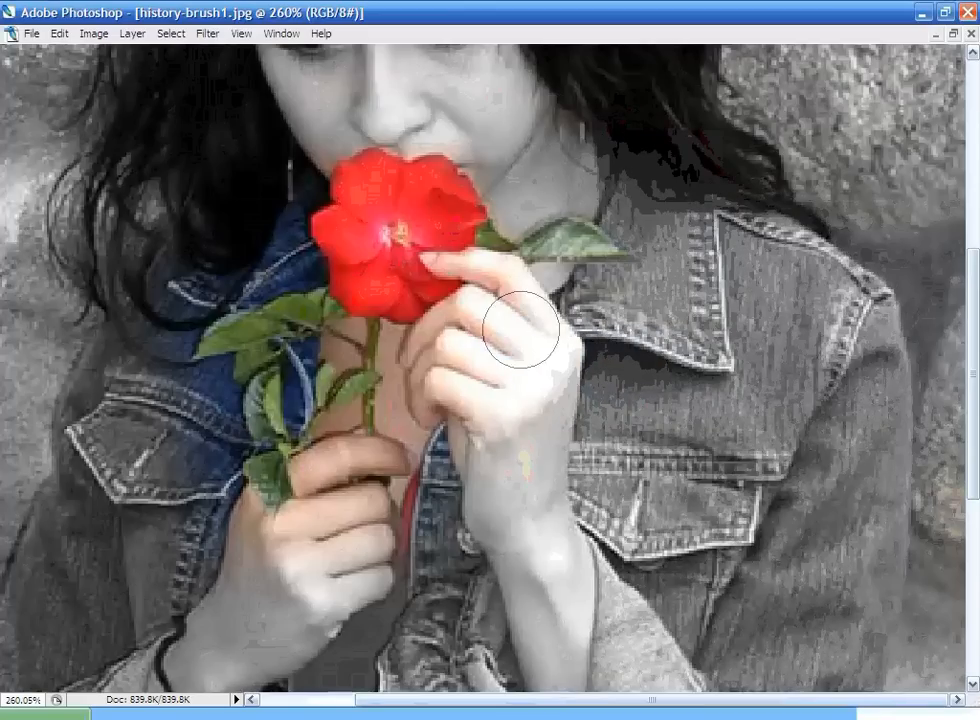
Shrink the brush and desaturate the fingers and back of the upper hand touching the rose
{"action": "key", "text": "bracketleft"}
{"action": "key", "text": "bracketleft"}
{"action": "key", "text": "bracketleft"}
{"action": "key", "text": "bracketleft"}
{"action": "key", "text": "bracketleft"}
{"action": "mouse_move", "coordinate": [455, 267]}
{"action": "left_mouse_down"}
{"action": "mouse_move", "coordinate": [436, 265]}
{"action": "mouse_move", "coordinate": [494, 262]}
{"action": "left_mouse_up"}
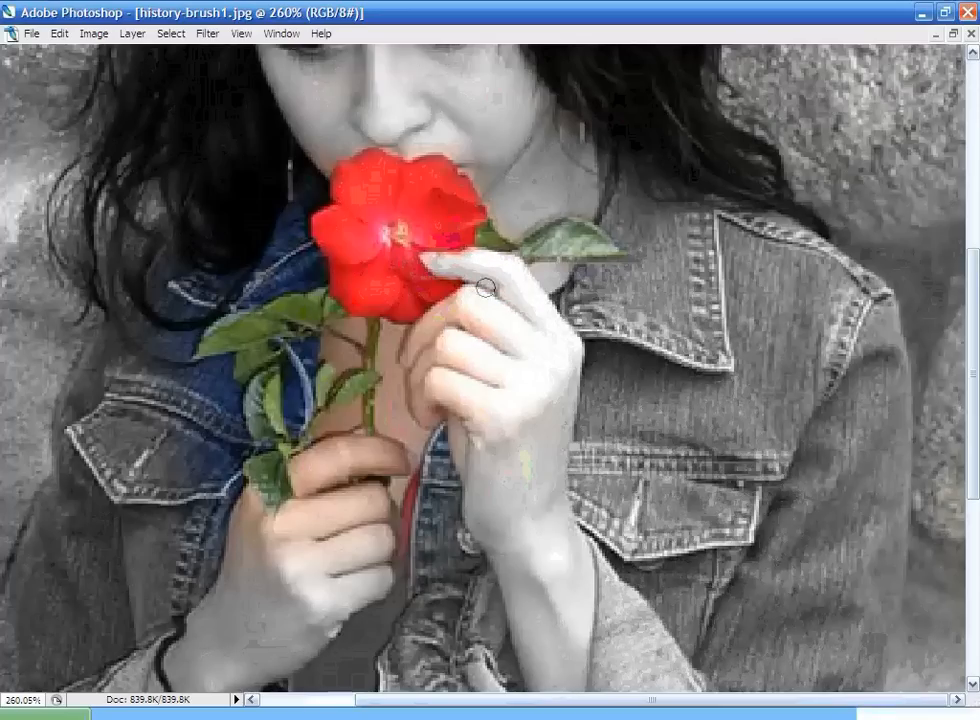
{"action": "left_click_drag", "start_coordinate": [463, 303], "coordinate": [414, 350]}
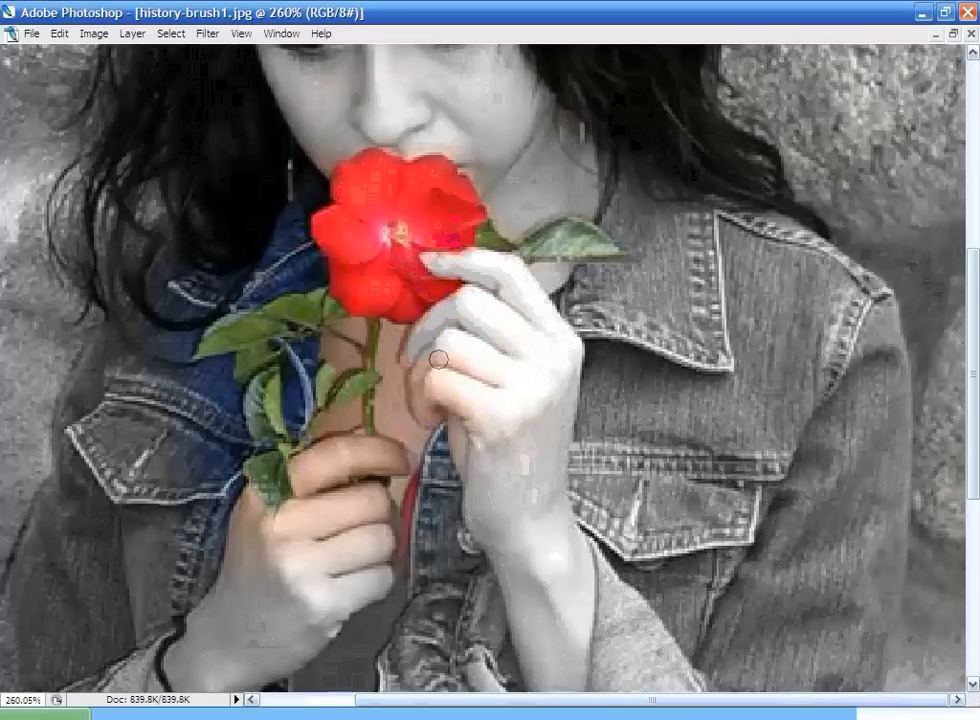
{"action": "mouse_move", "coordinate": [446, 390]}
{"action": "left_mouse_down"}
{"action": "mouse_move", "coordinate": [427, 415]}
{"action": "mouse_move", "coordinate": [483, 423]}
{"action": "mouse_move", "coordinate": [462, 431]}
{"action": "left_mouse_up"}
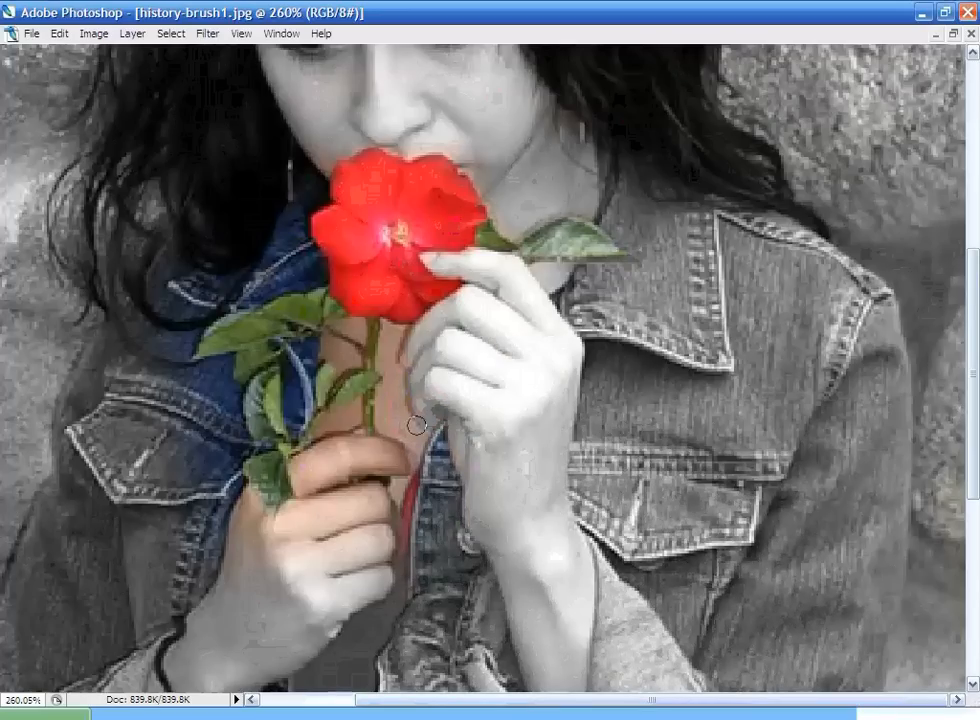
Desaturate the chest, red shirt edge, lower hand, remaining blue collar and the fabric between the leaves, keeping the rose and foliage in colour
{"action": "mouse_move", "coordinate": [405, 356]}
{"action": "left_mouse_down"}
{"action": "mouse_move", "coordinate": [385, 395]}
{"action": "mouse_move", "coordinate": [389, 424]}
{"action": "mouse_move", "coordinate": [417, 417]}
{"action": "mouse_move", "coordinate": [427, 447]}
{"action": "mouse_move", "coordinate": [415, 508]}
{"action": "left_mouse_up"}
{"action": "mouse_move", "coordinate": [416, 574]}
{"action": "left_mouse_down"}
{"action": "mouse_move", "coordinate": [319, 538]}
{"action": "mouse_move", "coordinate": [401, 472]}
{"action": "mouse_move", "coordinate": [357, 471]}
{"action": "mouse_move", "coordinate": [395, 460]}
{"action": "mouse_move", "coordinate": [330, 462]}
{"action": "mouse_move", "coordinate": [325, 479]}
{"action": "mouse_move", "coordinate": [318, 471]}
{"action": "mouse_move", "coordinate": [314, 521]}
{"action": "mouse_move", "coordinate": [332, 522]}
{"action": "mouse_move", "coordinate": [315, 538]}
{"action": "mouse_move", "coordinate": [295, 519]}
{"action": "mouse_move", "coordinate": [285, 532]}
{"action": "mouse_move", "coordinate": [241, 535]}
{"action": "mouse_move", "coordinate": [239, 507]}
{"action": "mouse_move", "coordinate": [253, 520]}
{"action": "mouse_move", "coordinate": [324, 534]}
{"action": "mouse_move", "coordinate": [320, 489]}
{"action": "mouse_move", "coordinate": [302, 470]}
{"action": "mouse_move", "coordinate": [357, 432]}
{"action": "mouse_move", "coordinate": [354, 408]}
{"action": "mouse_move", "coordinate": [329, 439]}
{"action": "mouse_move", "coordinate": [322, 428]}
{"action": "mouse_move", "coordinate": [359, 406]}
{"action": "left_mouse_up"}
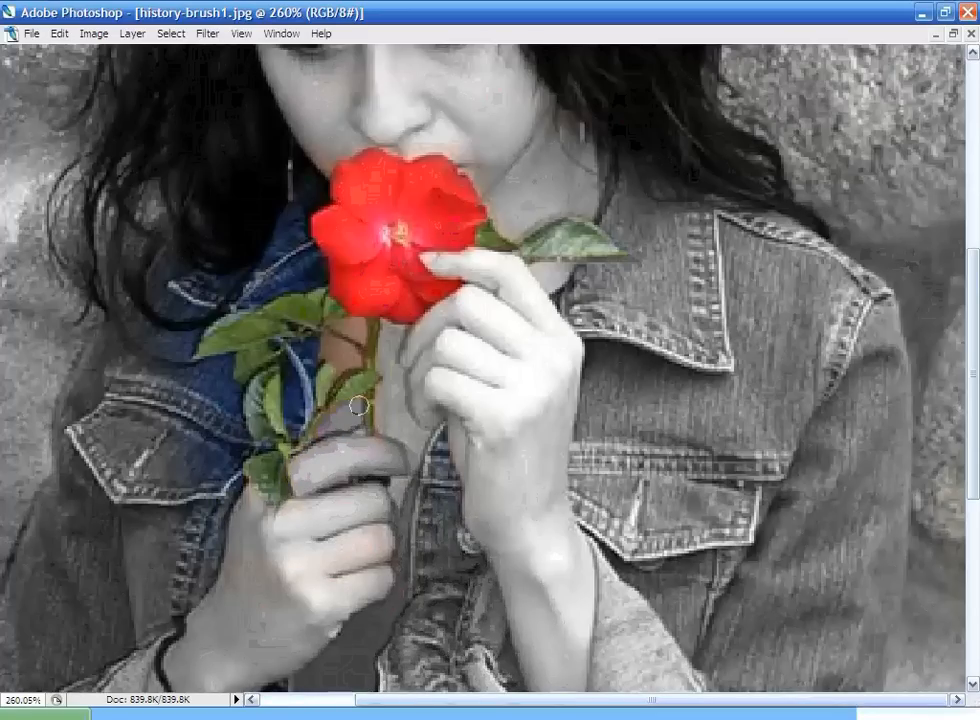
{"action": "mouse_move", "coordinate": [358, 450]}
{"action": "left_mouse_down"}
{"action": "mouse_move", "coordinate": [383, 402]}
{"action": "mouse_move", "coordinate": [386, 442]}
{"action": "mouse_move", "coordinate": [353, 338]}
{"action": "left_mouse_up"}
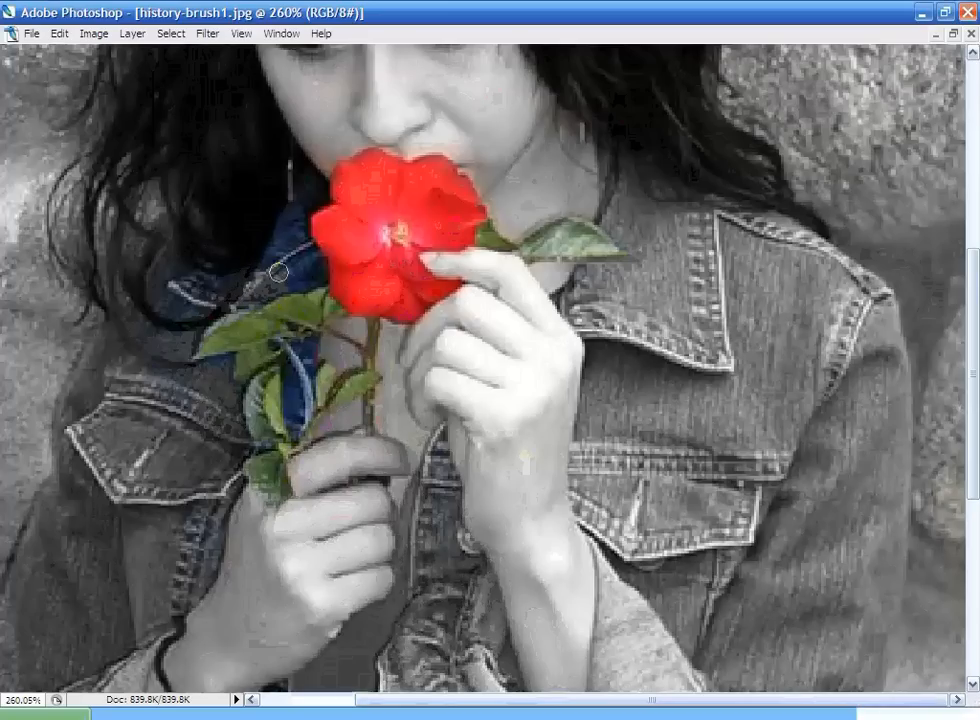
{"action": "mouse_move", "coordinate": [295, 263]}
{"action": "left_mouse_down"}
{"action": "mouse_move", "coordinate": [291, 228]}
{"action": "mouse_move", "coordinate": [308, 198]}
{"action": "mouse_move", "coordinate": [266, 269]}
{"action": "left_mouse_up"}
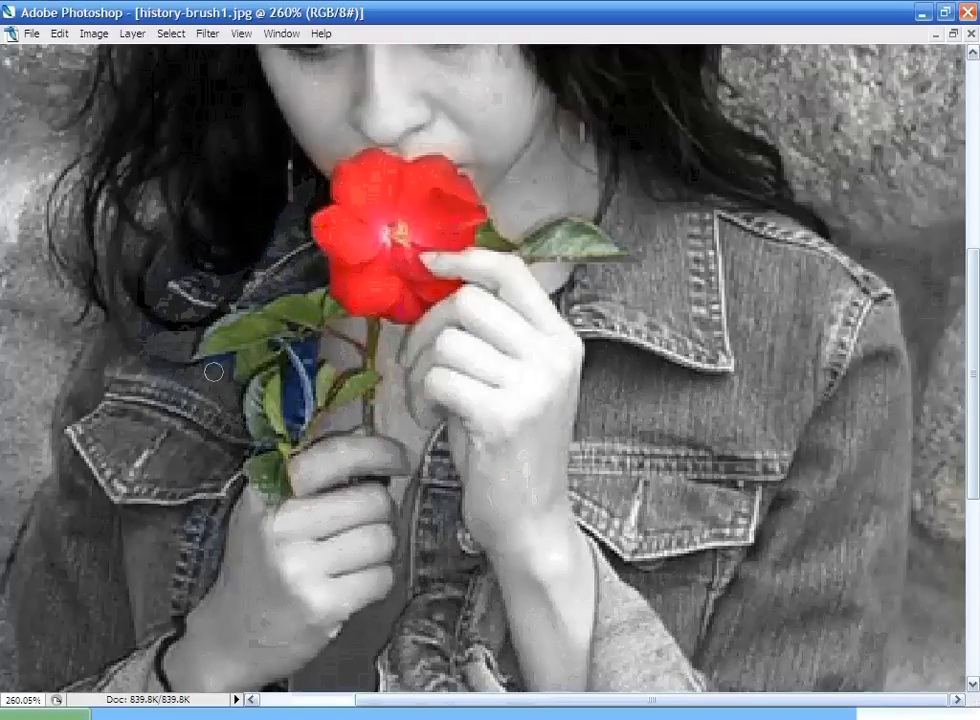
{"action": "mouse_move", "coordinate": [294, 378]}
{"action": "left_mouse_down"}
{"action": "mouse_move", "coordinate": [294, 418]}
{"action": "mouse_move", "coordinate": [305, 413]}
{"action": "mouse_move", "coordinate": [312, 346]}
{"action": "mouse_move", "coordinate": [301, 359]}
{"action": "mouse_move", "coordinate": [302, 419]}
{"action": "left_mouse_up"}
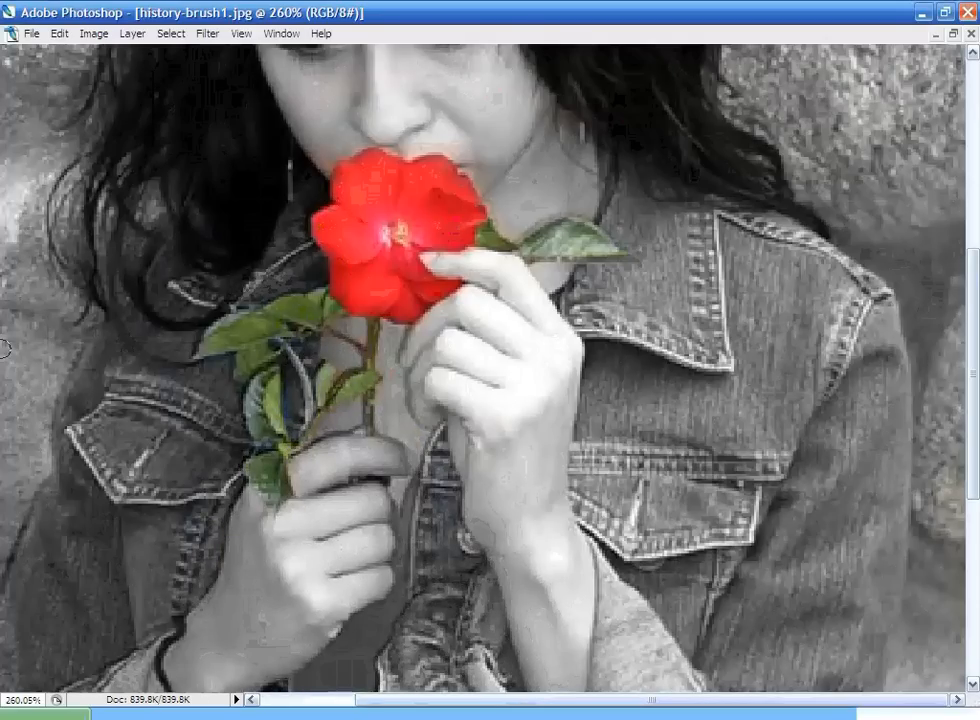
Examine the whole retouched photo at reduced zoom levels and bring the hidden palettes back
{"action": "key", "text": "ctrl+minus"}
{"action": "key", "text": "ctrl+minus"}
{"action": "key", "text": "ctrl+minus"}
{"action": "key", "text": "ctrl+minus"}
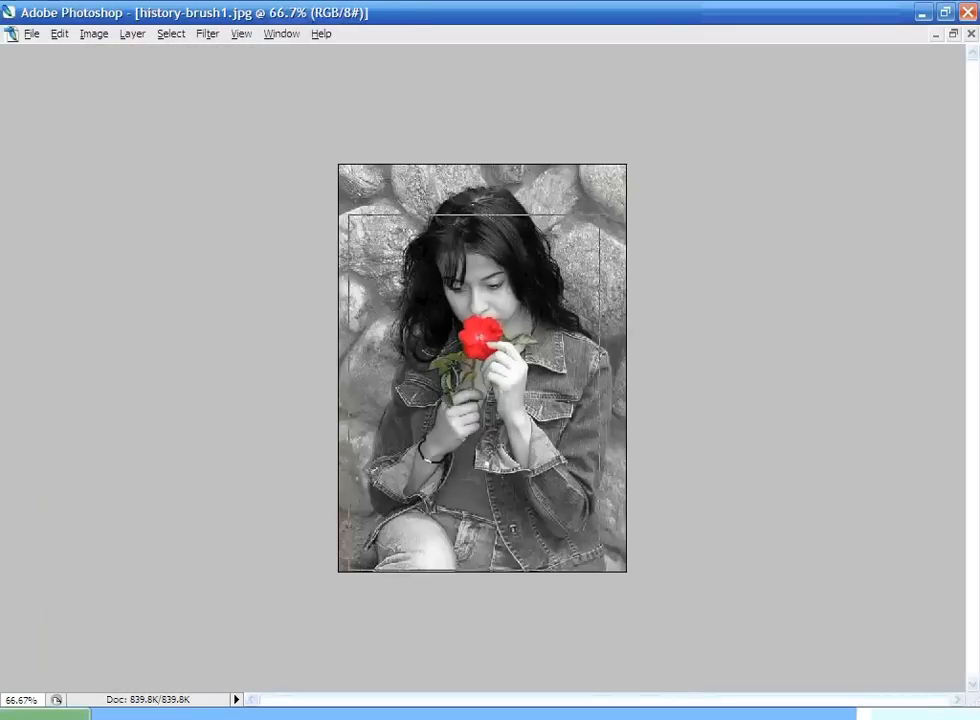
{"action": "key", "text": "ctrl+plus"}
{"action": "key", "text": "ctrl+plus"}
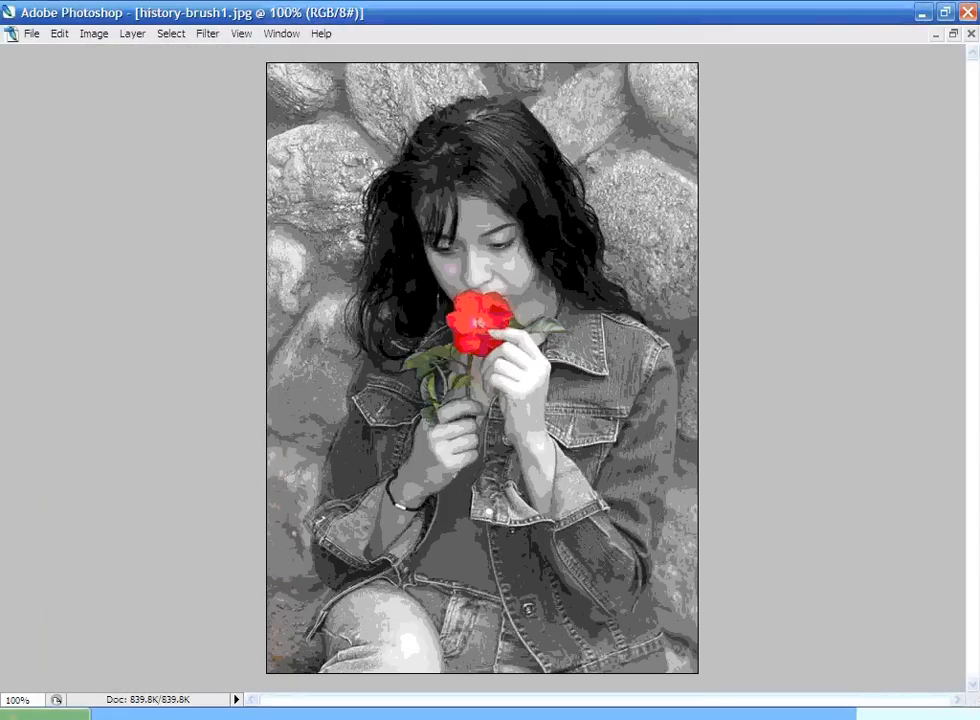
{"action": "key", "text": "Tab"}
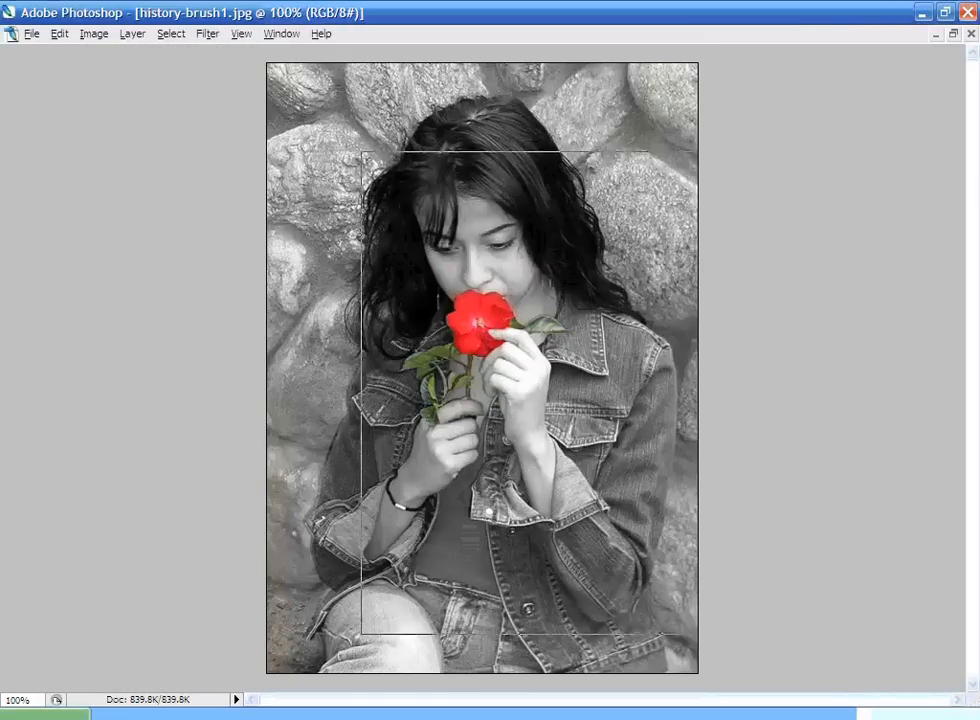
{"action": "key", "text": "ctrl+minus"}
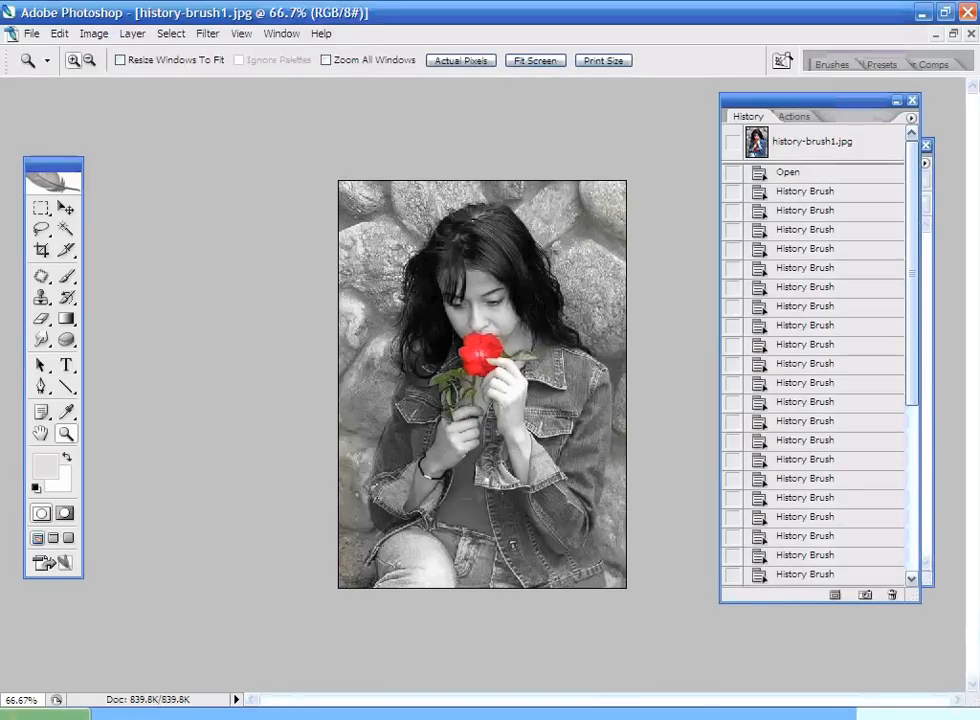
Review the list of recorded history states down to the last History Brush stroke
{"action": "mouse_move", "coordinate": [911, 273]}
{"action": "left_mouse_down"}
{"action": "mouse_move", "coordinate": [911, 438]}
{"action": "mouse_move", "coordinate": [911, 273]}
{"action": "left_mouse_up"}
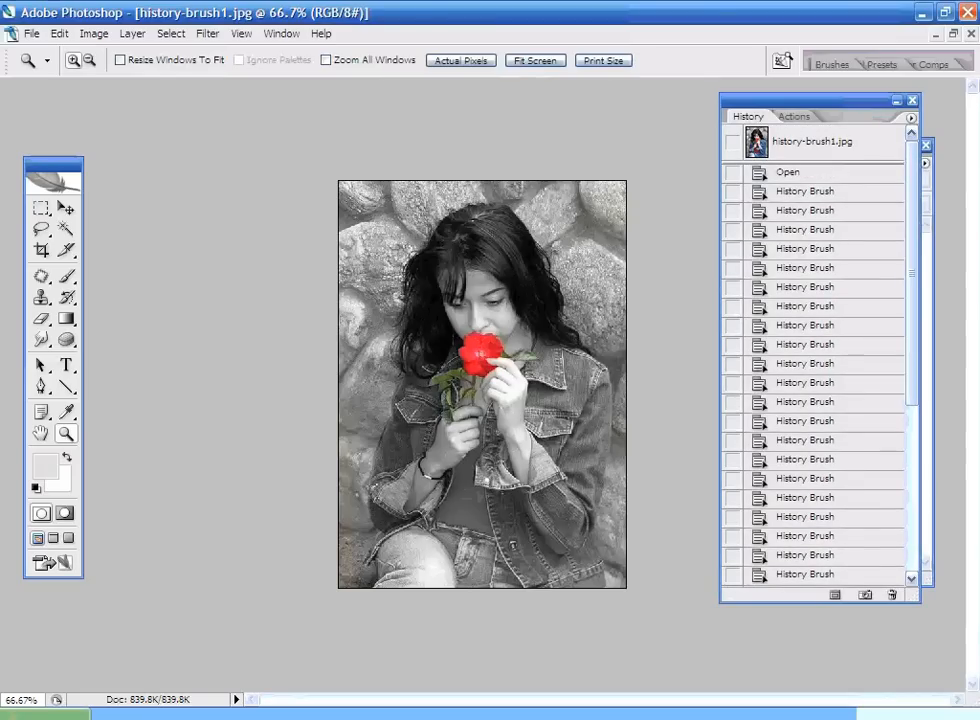
{"action": "left_click", "coordinate": [59, 33]}
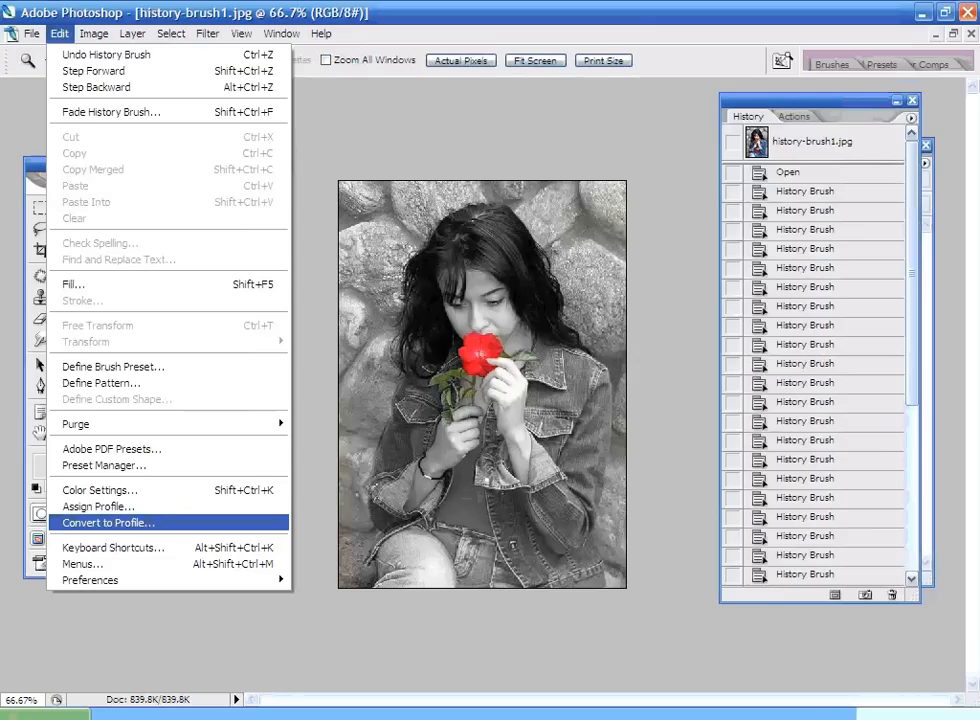
{"action": "mouse_move", "coordinate": [911, 273]}
{"action": "left_mouse_down"}
{"action": "mouse_move", "coordinate": [911, 439]}
{"action": "mouse_move", "coordinate": [911, 259]}
{"action": "mouse_move", "coordinate": [911, 439]}
{"action": "left_mouse_up"}
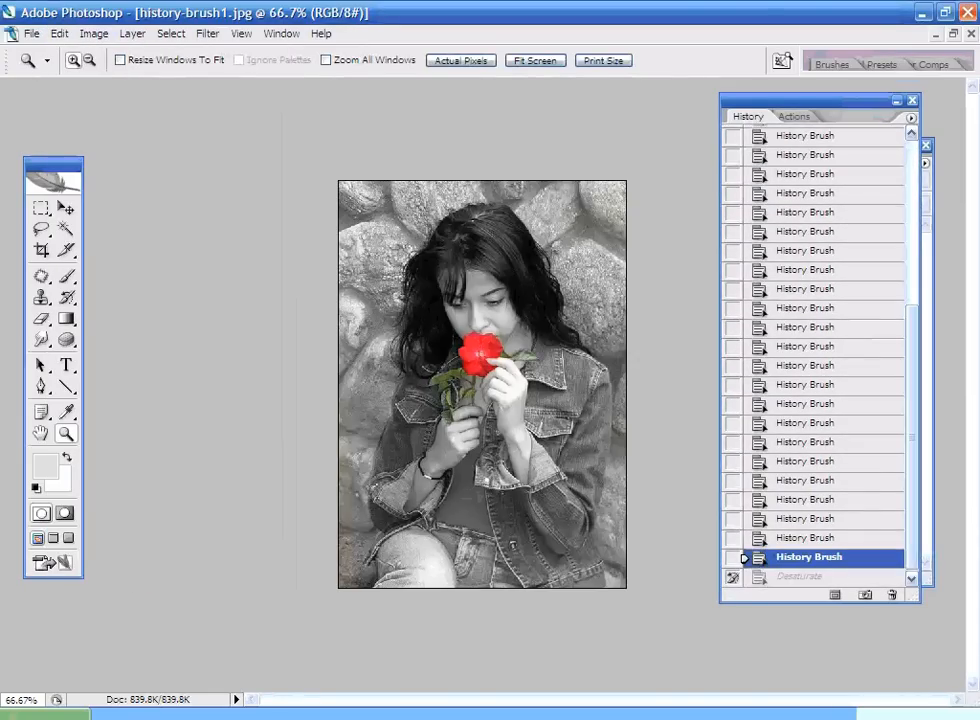
Inspect the History States setting in the General preferences and close the dialog
{"action": "left_click", "coordinate": [59, 33]}
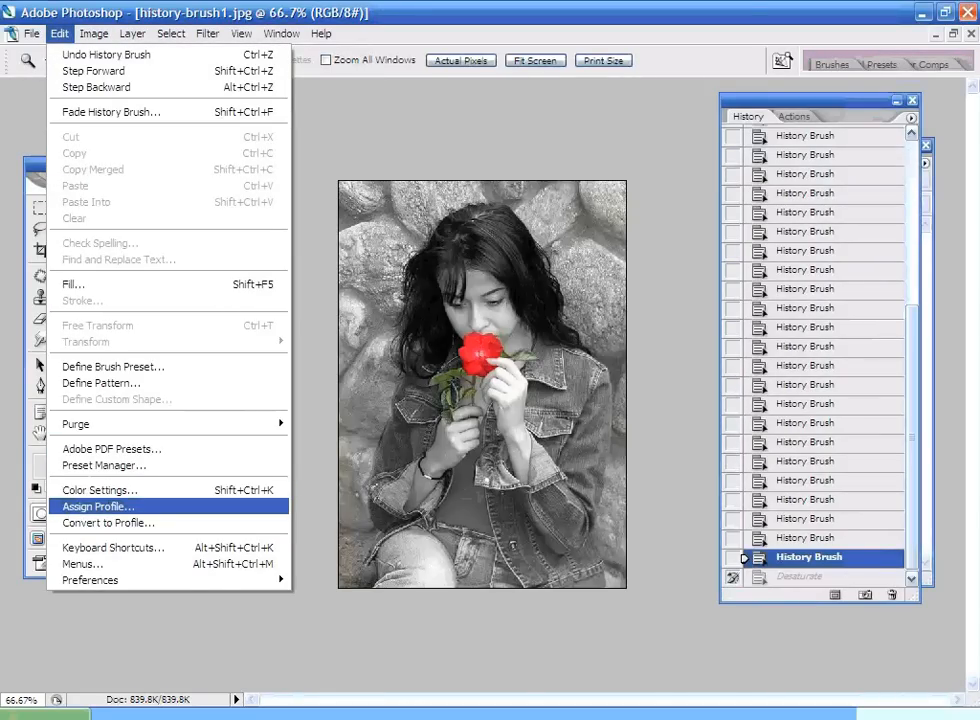
{"action": "mouse_move", "coordinate": [100, 580]}
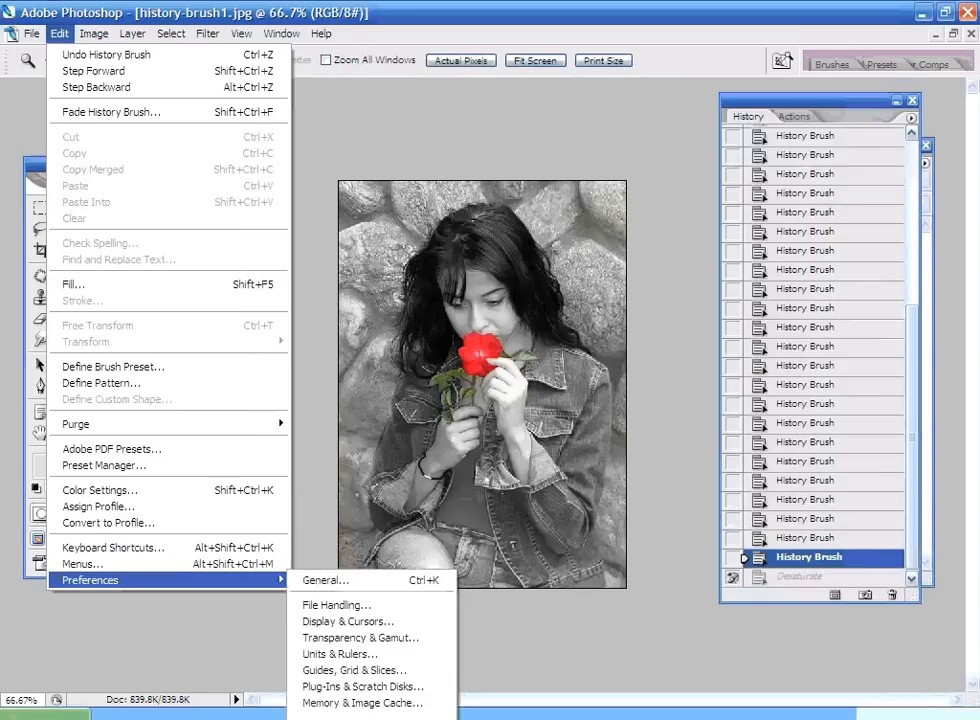
{"action": "left_click", "coordinate": [330, 580]}
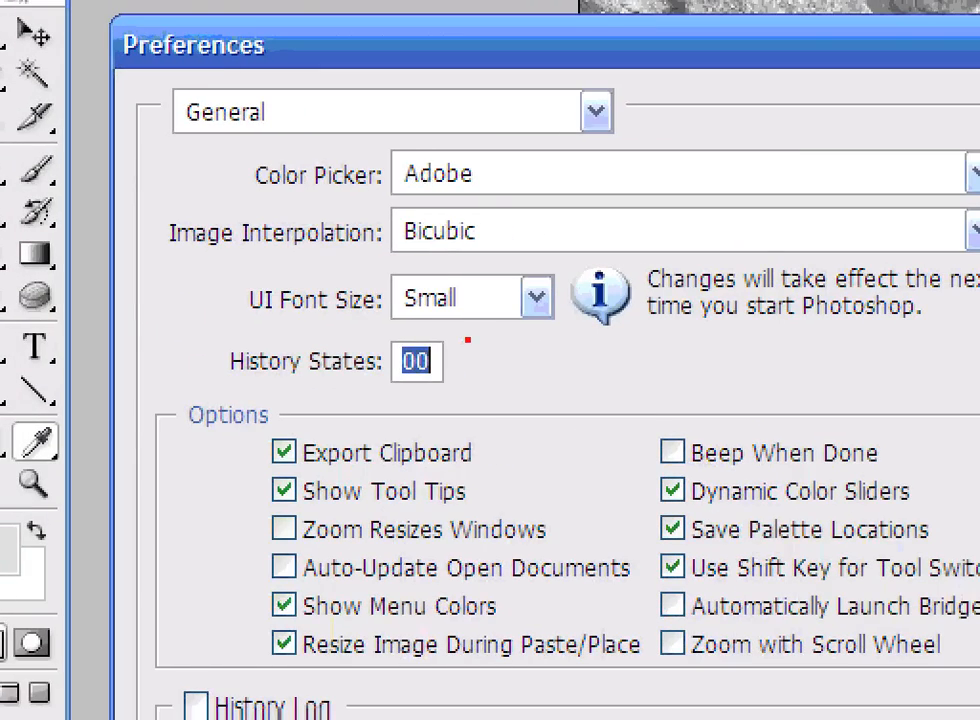
{"action": "mouse_move", "coordinate": [468, 340]}
{"action": "left_mouse_down"}
{"action": "mouse_move", "coordinate": [135, 426]}
{"action": "mouse_move", "coordinate": [137, 354]}
{"action": "mouse_move", "coordinate": [385, 308]}
{"action": "mouse_move", "coordinate": [555, 342]}
{"action": "left_mouse_up"}
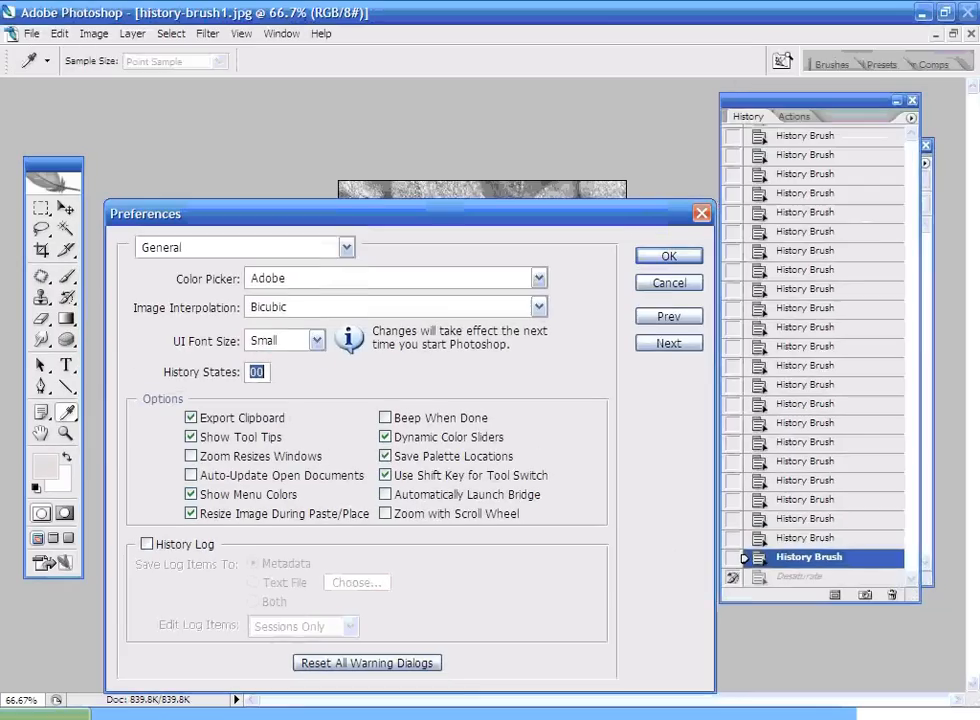
{"action": "left_click", "coordinate": [264, 372]}
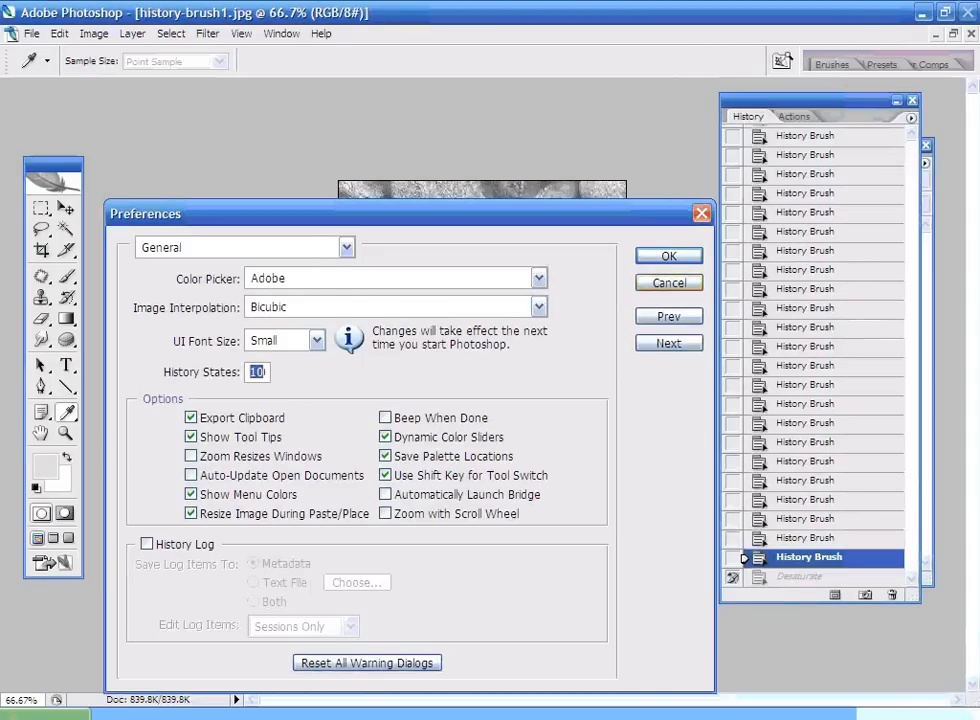
{"action": "key", "text": "Return"}
{"action": "key", "text": "z"}
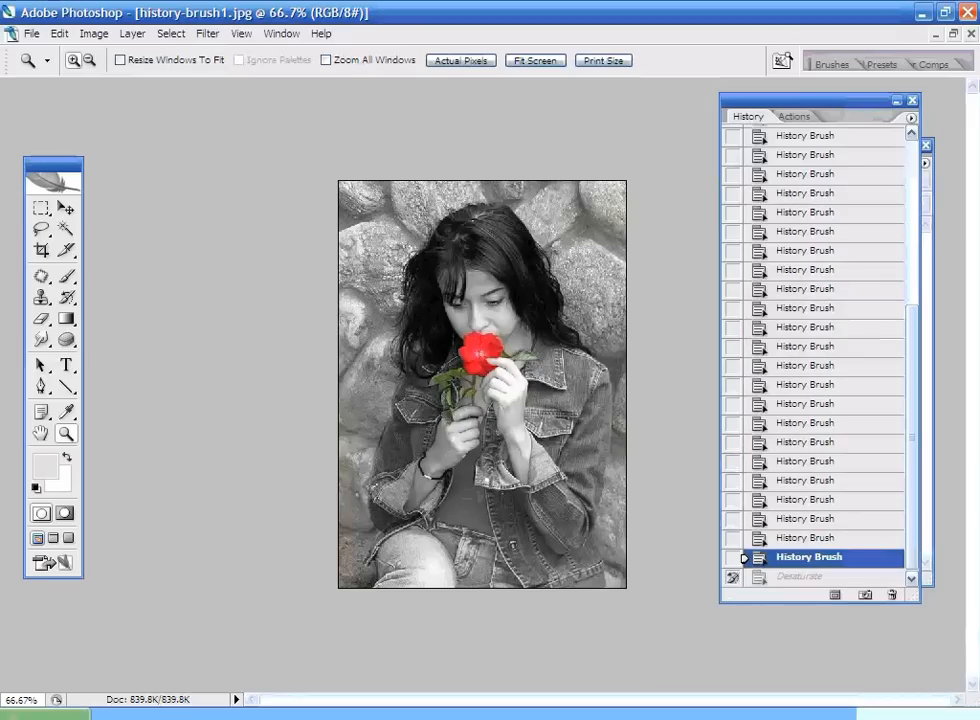
{"action": "left_click", "coordinate": [60, 33]}
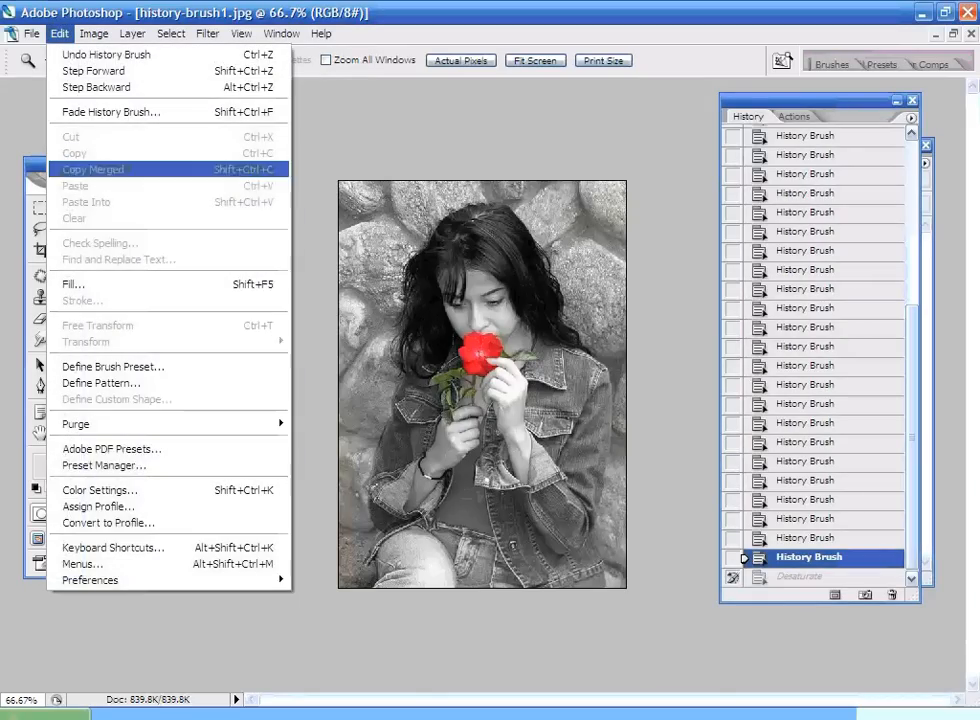
{"action": "mouse_move", "coordinate": [100, 580]}
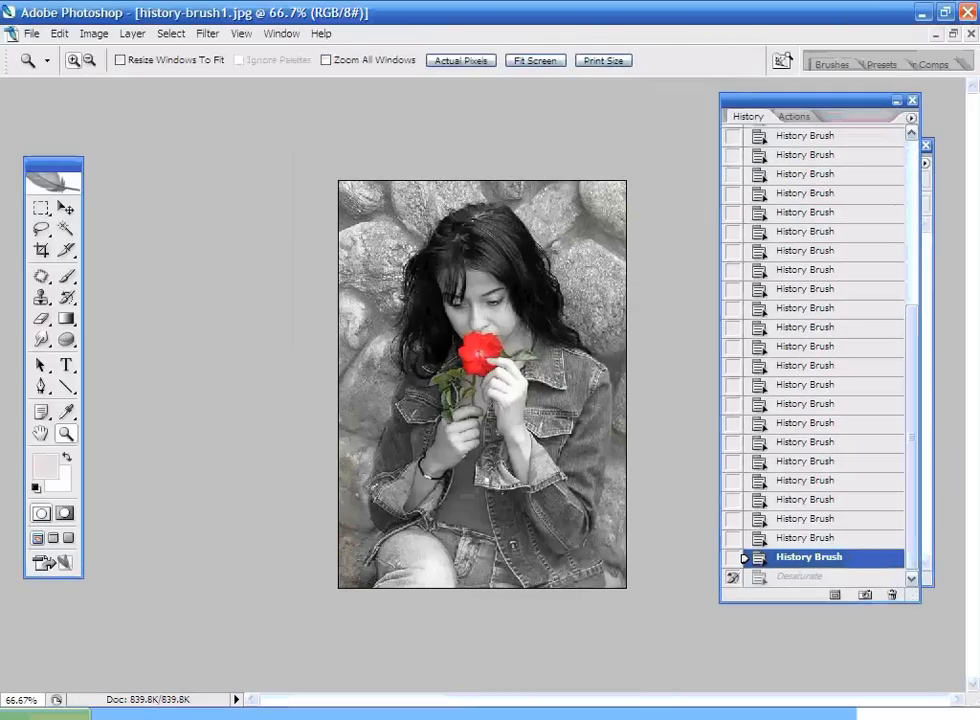
{"action": "left_click", "coordinate": [59, 34]}
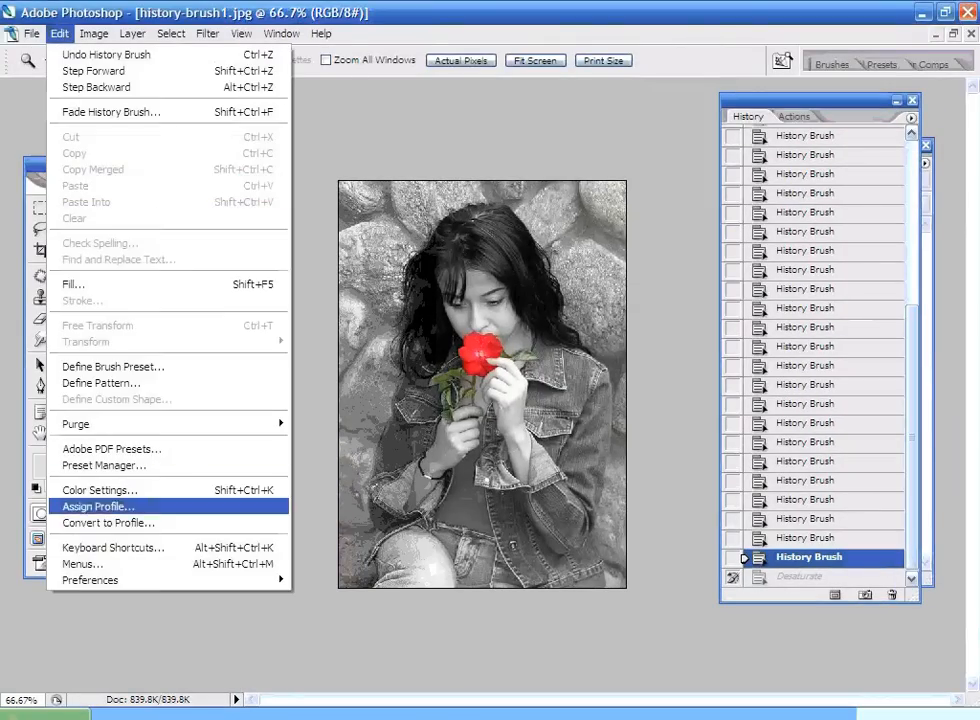
Recheck the number of History States in the General preferences and cancel without changing anything
{"action": "mouse_move", "coordinate": [150, 580]}
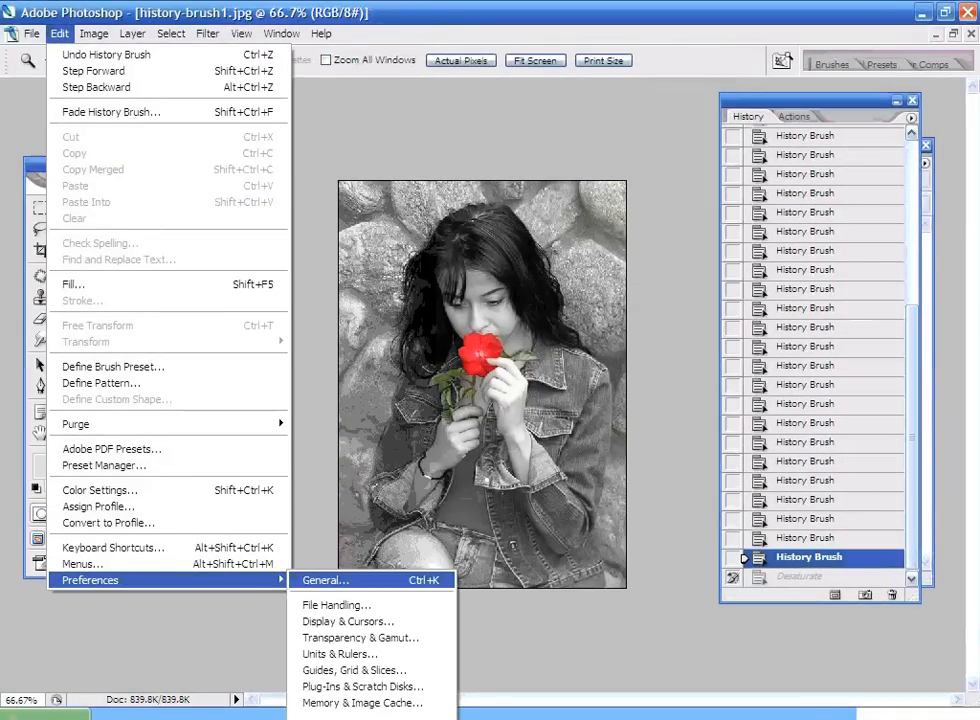
{"action": "left_click", "coordinate": [325, 580]}
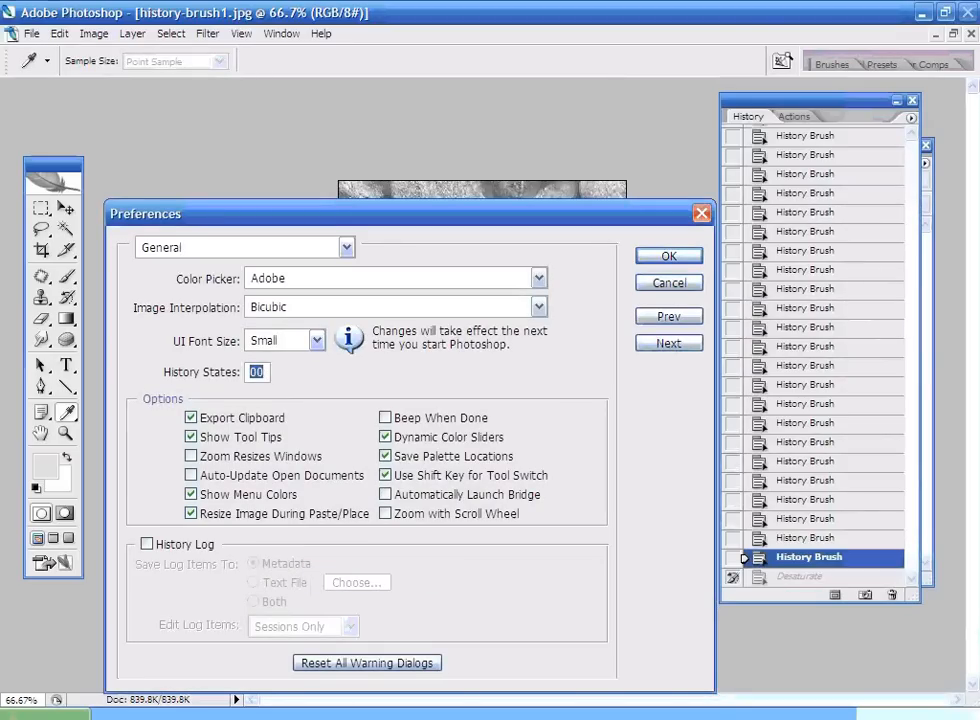
{"action": "left_click", "coordinate": [669, 283]}
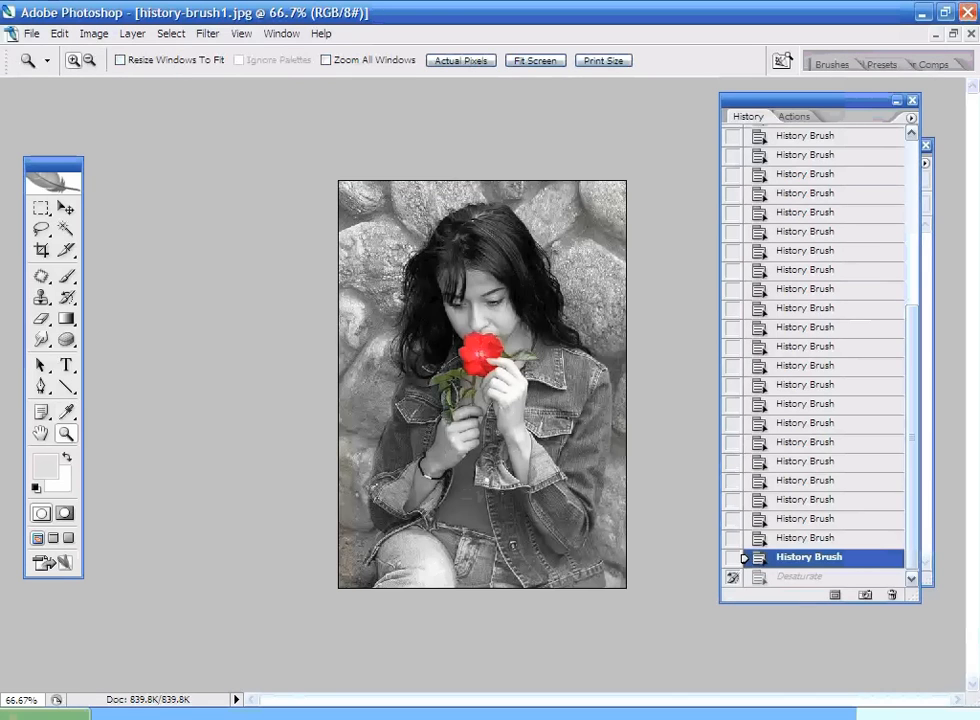
Examine the retouched rose photo up close, from the face and flower down to the hands and jacket
{"action": "left_click_drag", "start_coordinate": [388, 190], "coordinate": [570, 496]}
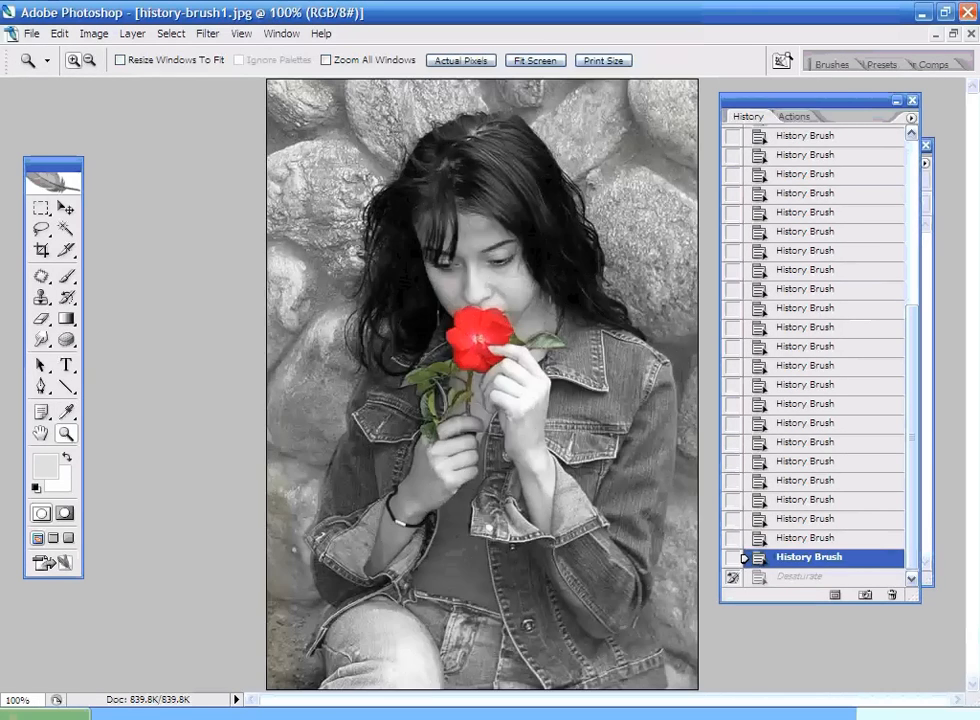
{"action": "left_click_drag", "start_coordinate": [316, 322], "coordinate": [481, 686]}
{"action": "left_click_drag", "start_coordinate": [221, 230], "coordinate": [724, 573]}
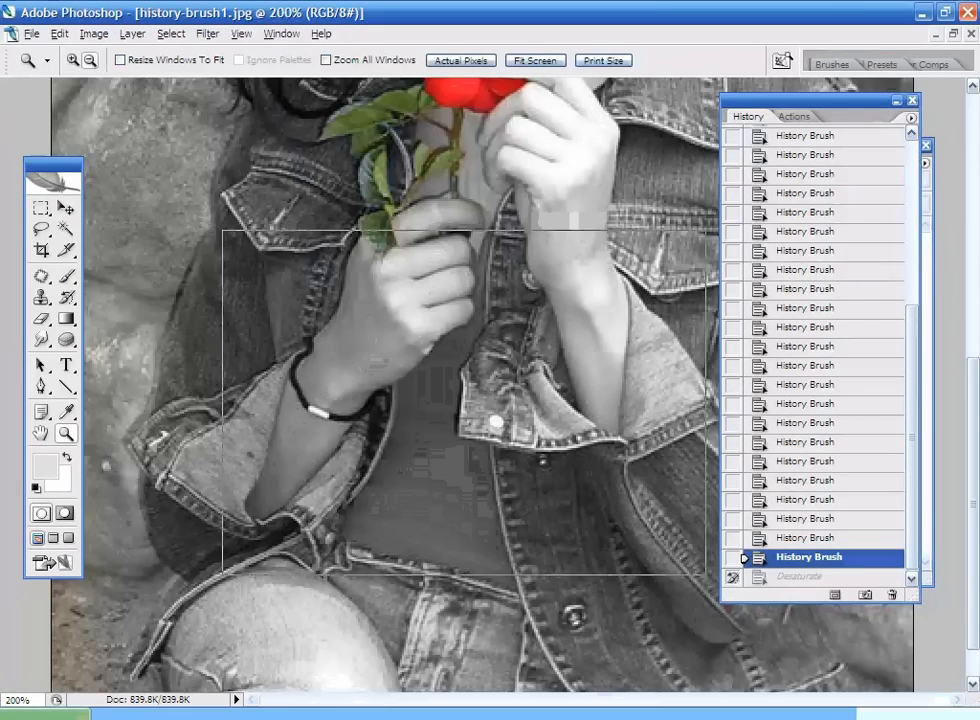
{"action": "left_click", "coordinate": [482, 400], "text": "alt"}
Switch to knitted-cap.jpg, desaturate and undo it to set Desaturate as the source state, and select the History Brush
{"action": "key", "text": "Tab"}
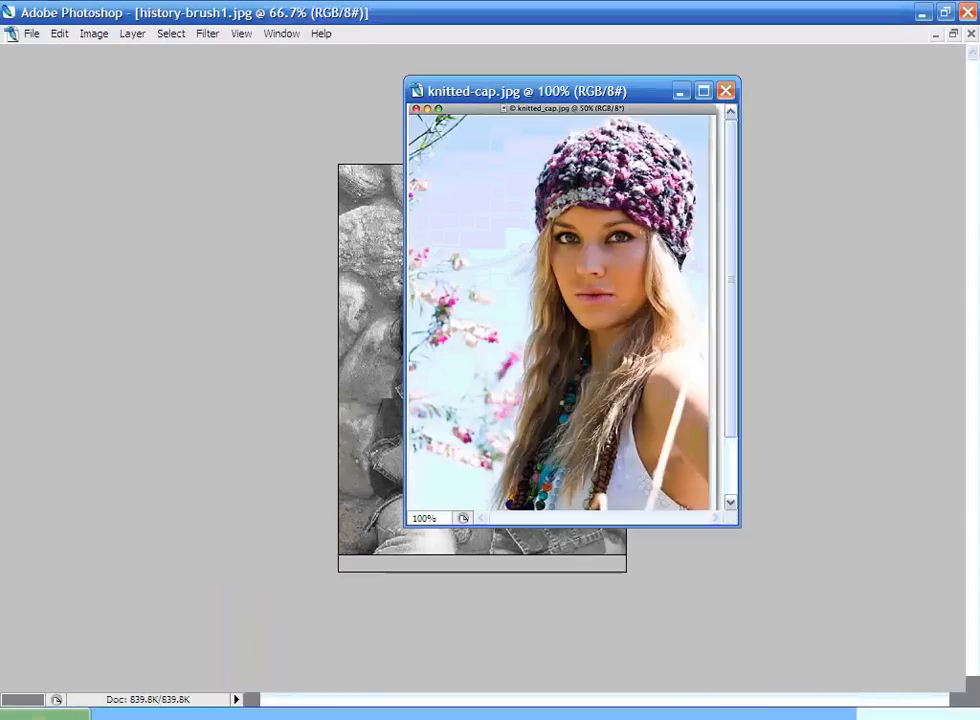
{"action": "key", "text": "f"}
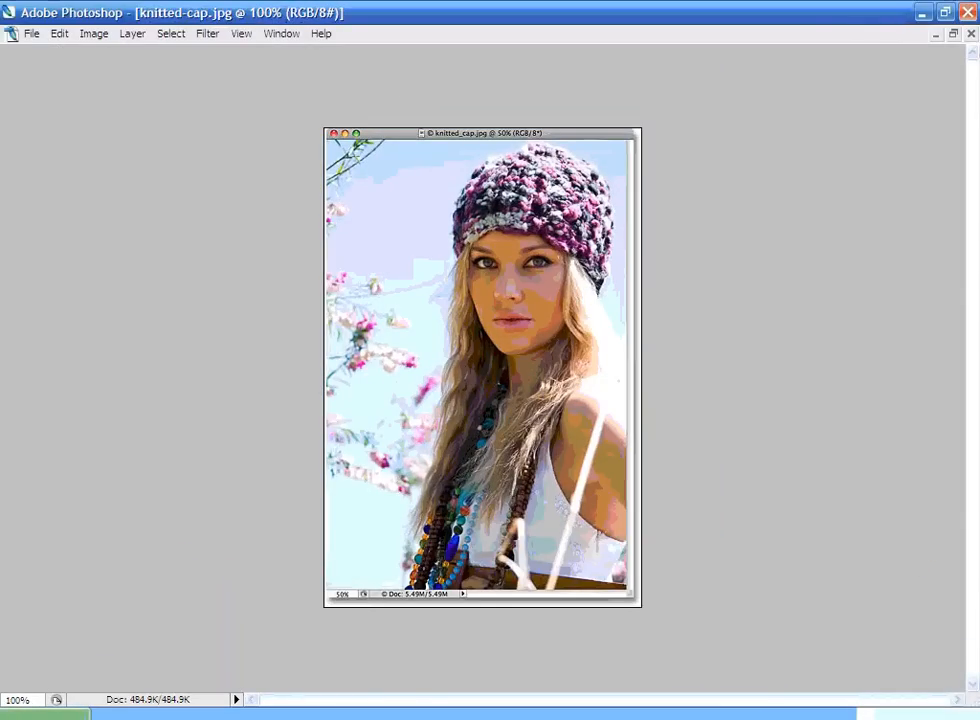
{"action": "key", "text": "ctrl+shift+u"}
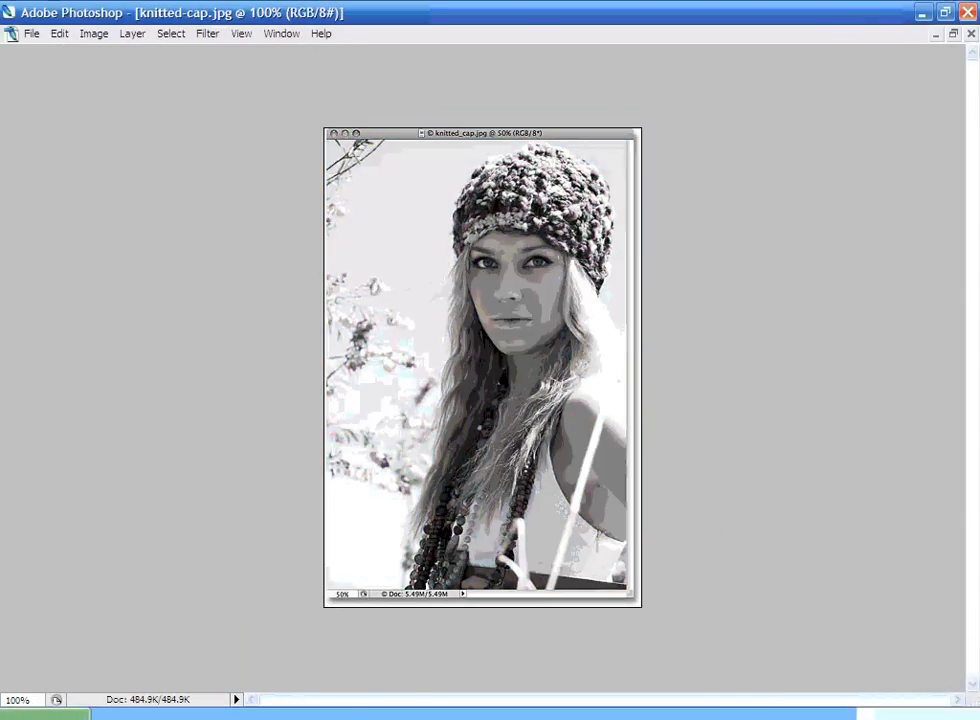
{"action": "key", "text": "Tab"}
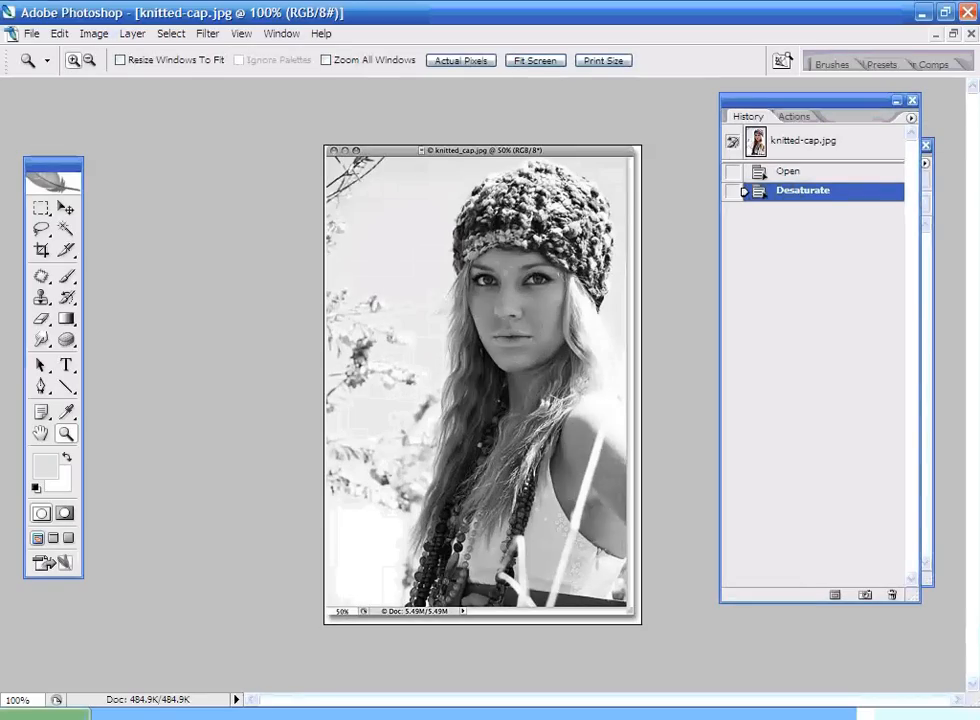
{"action": "key", "text": "ctrl+z"}
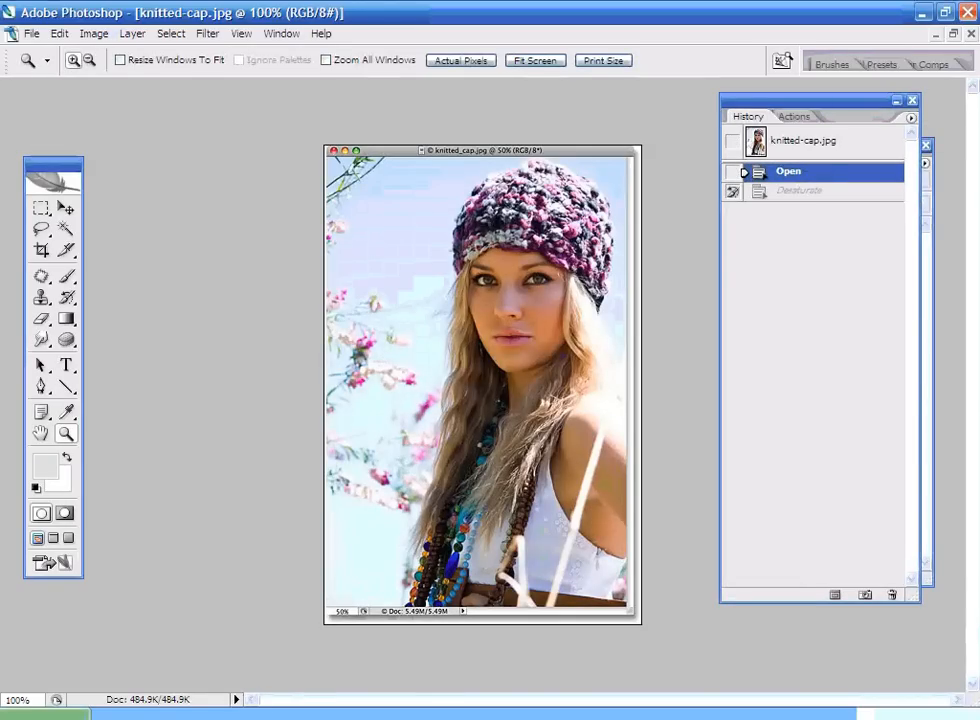
{"action": "key", "text": "u"}
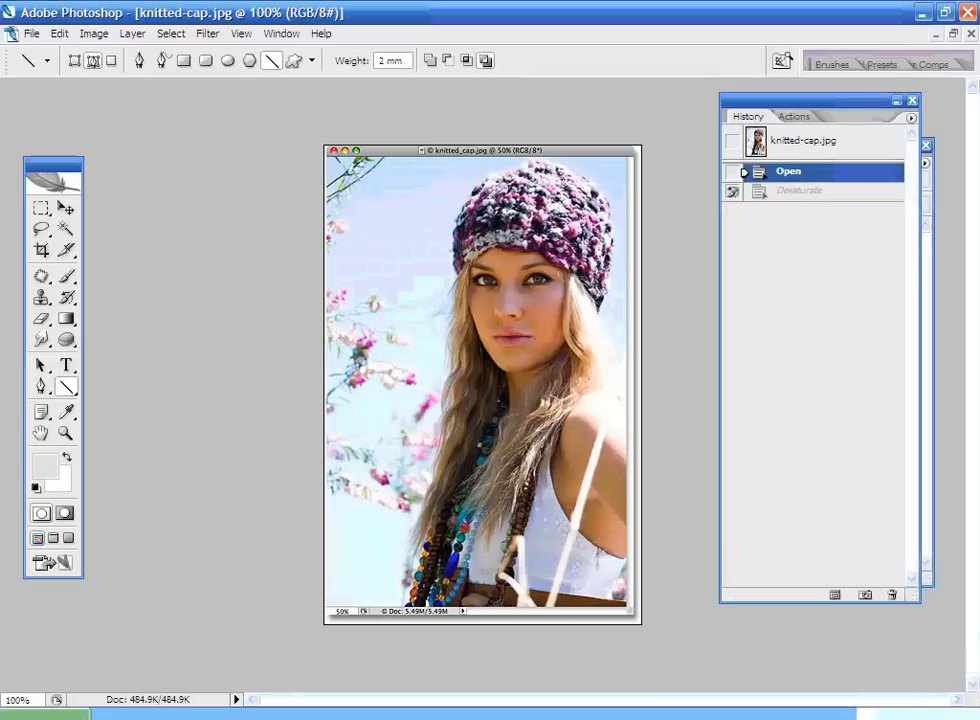
{"action": "key", "text": "y"}
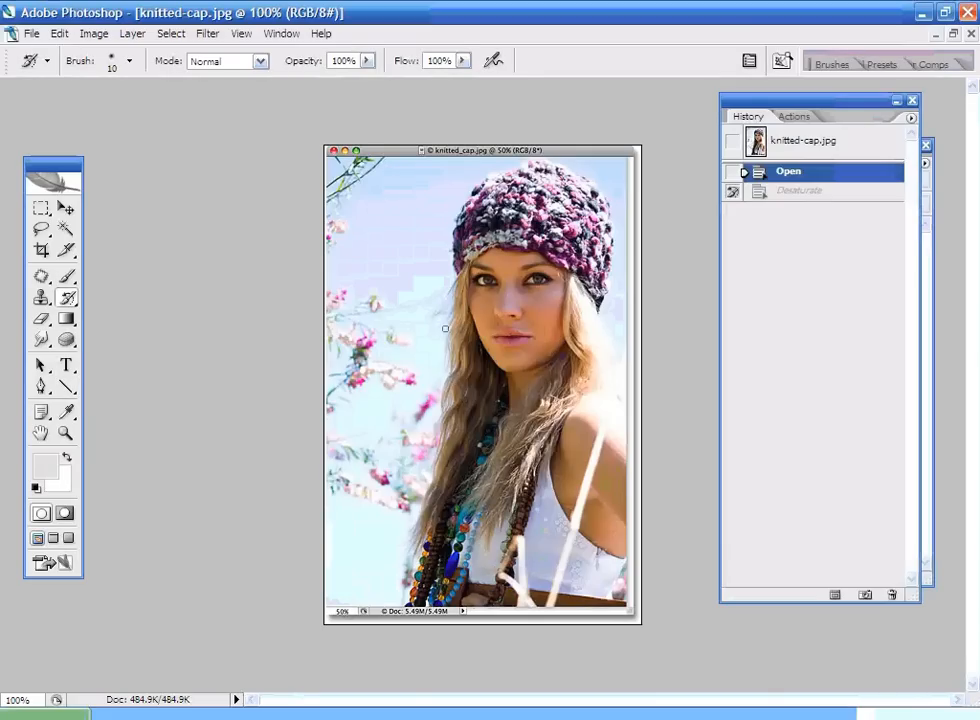
Paint everything except the knitted cap grey with a size 60 History Brush and revert to the opening snapshot
{"action": "mouse_move", "coordinate": [445, 329]}
{"action": "left_mouse_down"}
{"action": "mouse_move", "coordinate": [376, 350]}
{"action": "mouse_move", "coordinate": [304, 295]}
{"action": "mouse_move", "coordinate": [400, 203]}
{"action": "mouse_move", "coordinate": [417, 337]}
{"action": "mouse_move", "coordinate": [437, 304]}
{"action": "mouse_move", "coordinate": [492, 306]}
{"action": "mouse_move", "coordinate": [536, 276]}
{"action": "mouse_move", "coordinate": [556, 305]}
{"action": "mouse_move", "coordinate": [515, 285]}
{"action": "mouse_move", "coordinate": [470, 300]}
{"action": "mouse_move", "coordinate": [595, 339]}
{"action": "mouse_move", "coordinate": [492, 427]}
{"action": "mouse_move", "coordinate": [456, 373]}
{"action": "mouse_move", "coordinate": [486, 281]}
{"action": "mouse_move", "coordinate": [508, 277]}
{"action": "mouse_move", "coordinate": [478, 289]}
{"action": "mouse_move", "coordinate": [498, 527]}
{"action": "mouse_move", "coordinate": [560, 480]}
{"action": "mouse_move", "coordinate": [605, 495]}
{"action": "mouse_move", "coordinate": [578, 336]}
{"action": "mouse_move", "coordinate": [477, 590]}
{"action": "mouse_move", "coordinate": [392, 582]}
{"action": "mouse_move", "coordinate": [424, 420]}
{"action": "mouse_move", "coordinate": [389, 429]}
{"action": "mouse_move", "coordinate": [341, 516]}
{"action": "mouse_move", "coordinate": [660, 248]}
{"action": "left_mouse_up"}
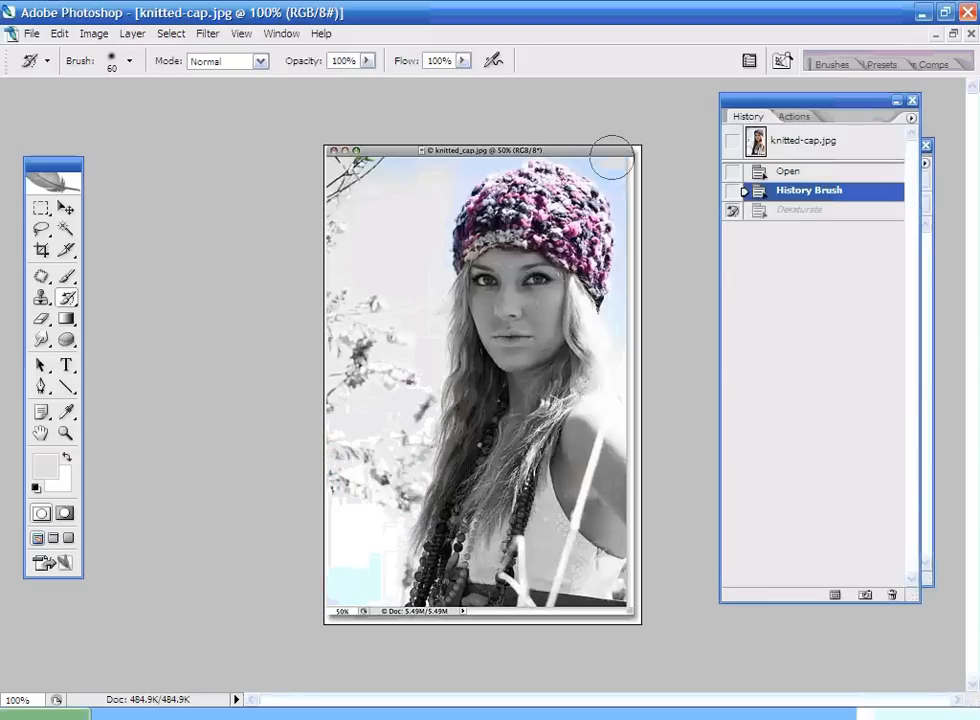
{"action": "mouse_move", "coordinate": [612, 158]}
{"action": "left_mouse_down"}
{"action": "mouse_move", "coordinate": [642, 268]}
{"action": "mouse_move", "coordinate": [642, 297]}
{"action": "mouse_move", "coordinate": [626, 321]}
{"action": "mouse_move", "coordinate": [619, 173]}
{"action": "mouse_move", "coordinate": [567, 150]}
{"action": "mouse_move", "coordinate": [493, 152]}
{"action": "mouse_move", "coordinate": [430, 214]}
{"action": "mouse_move", "coordinate": [369, 170]}
{"action": "mouse_move", "coordinate": [412, 163]}
{"action": "mouse_move", "coordinate": [340, 438]}
{"action": "mouse_move", "coordinate": [410, 495]}
{"action": "mouse_move", "coordinate": [368, 589]}
{"action": "mouse_move", "coordinate": [313, 603]}
{"action": "mouse_move", "coordinate": [350, 530]}
{"action": "left_mouse_up"}
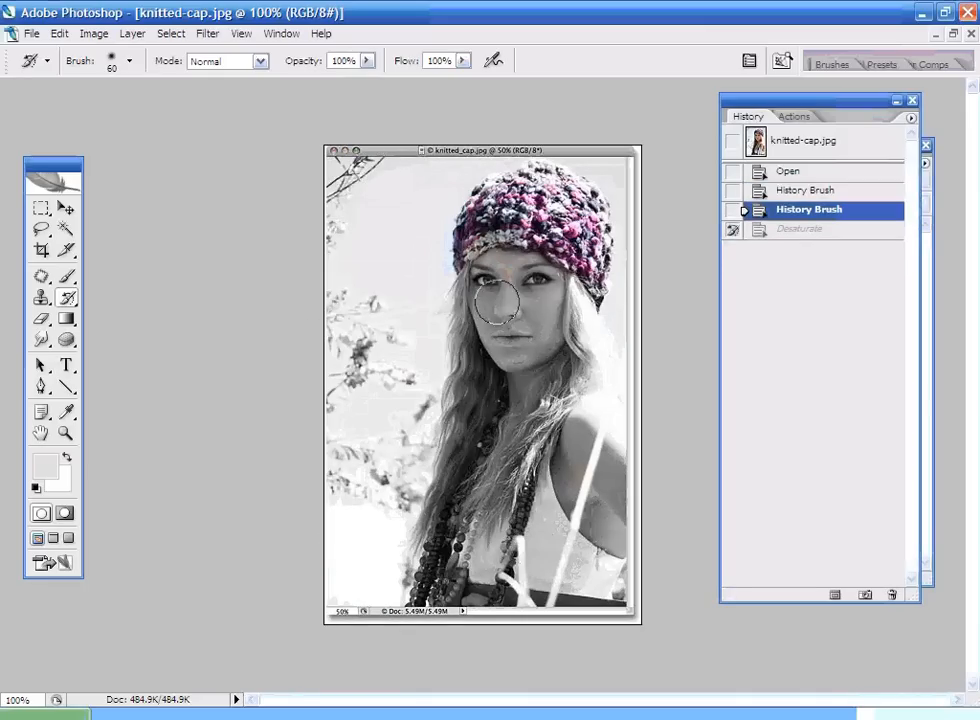
{"action": "mouse_move", "coordinate": [497, 302]}
{"action": "left_mouse_down"}
{"action": "mouse_move", "coordinate": [532, 304]}
{"action": "mouse_move", "coordinate": [538, 285]}
{"action": "mouse_move", "coordinate": [489, 335]}
{"action": "mouse_move", "coordinate": [514, 282]}
{"action": "mouse_move", "coordinate": [544, 348]}
{"action": "left_mouse_up"}
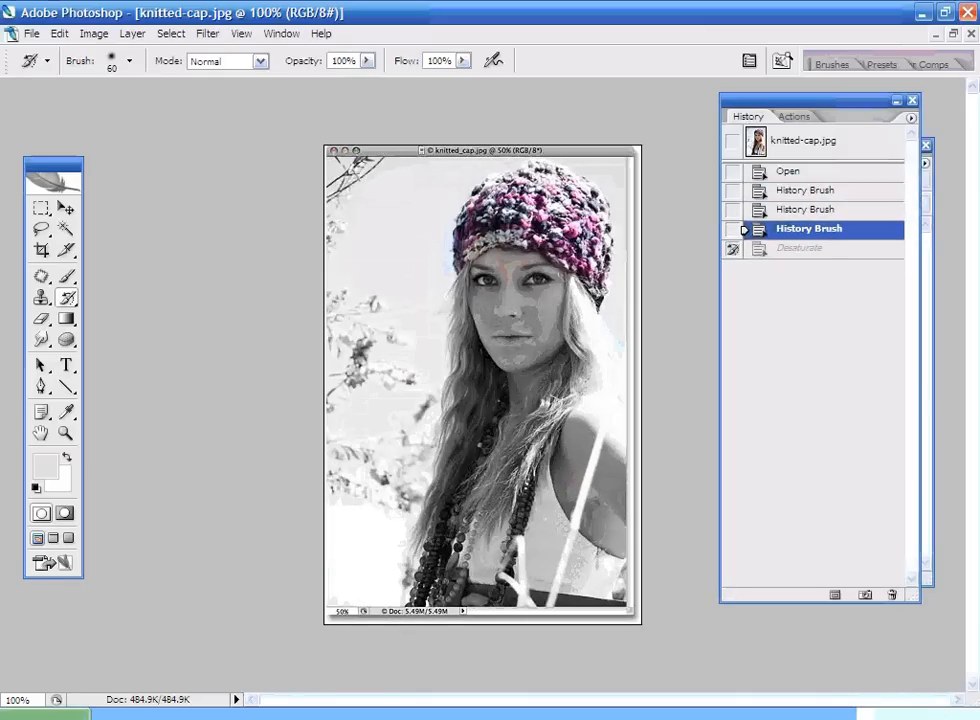
{"action": "left_click", "coordinate": [744, 145]}
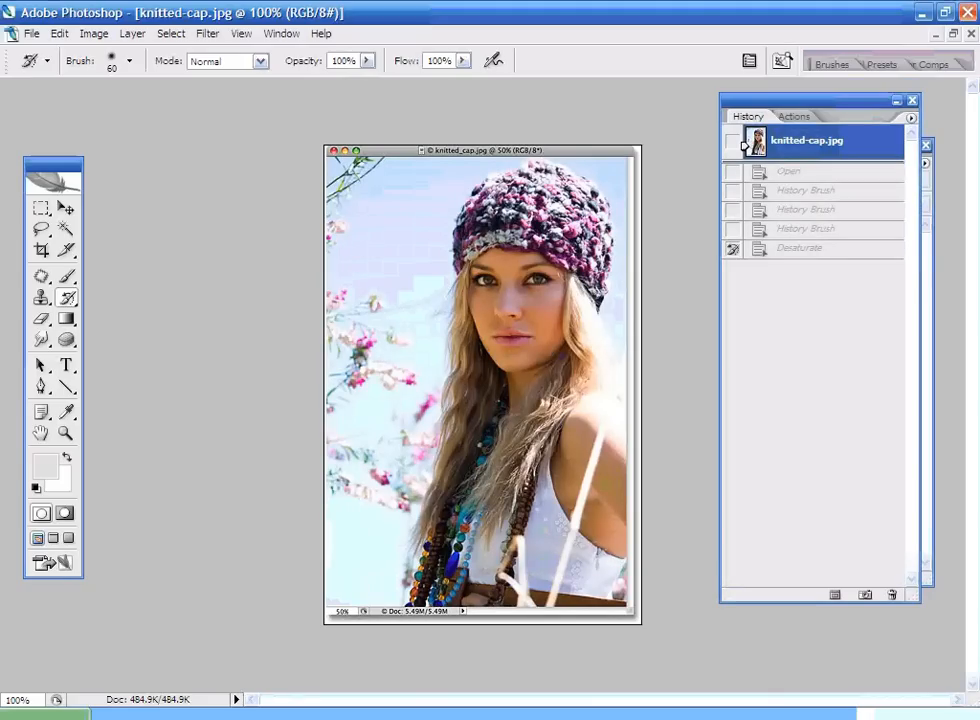
Brighten the knitted-cap photo with a Levels adjustment using input levels 10, 1.55 and 235
{"action": "key", "text": "z"}
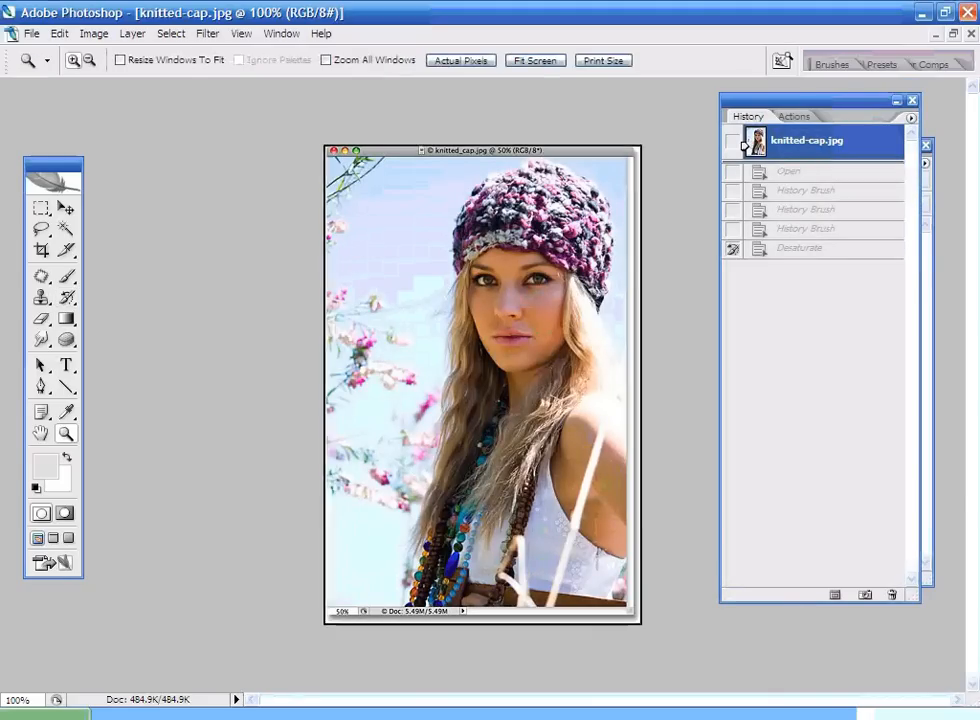
{"action": "left_click", "coordinate": [550, 324]}
{"action": "key", "text": "Tab"}
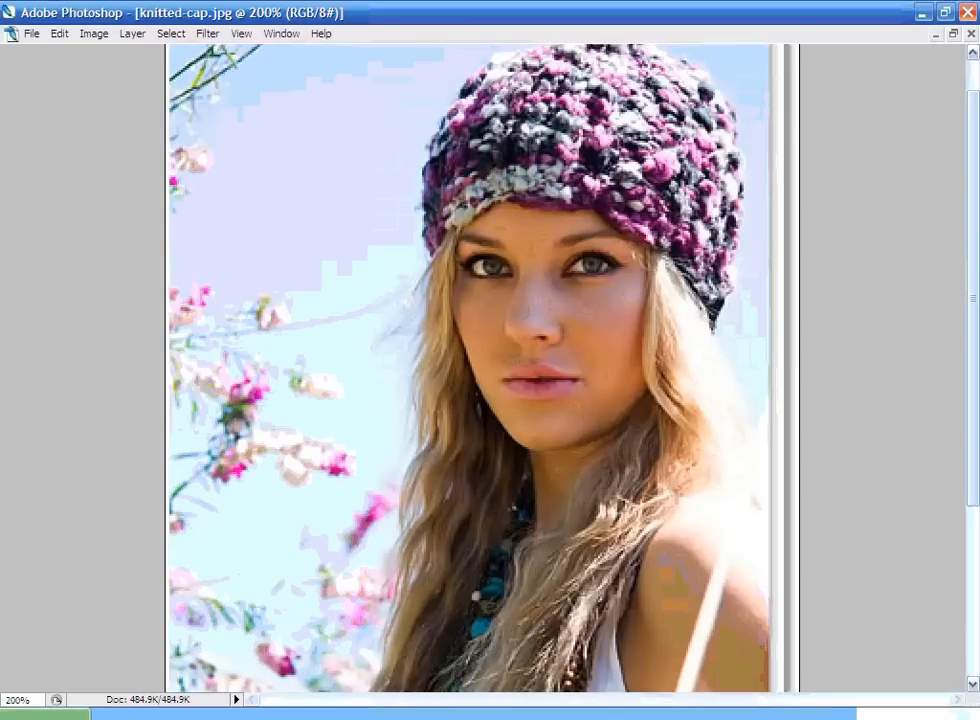
{"action": "key", "text": "ctrl+l"}
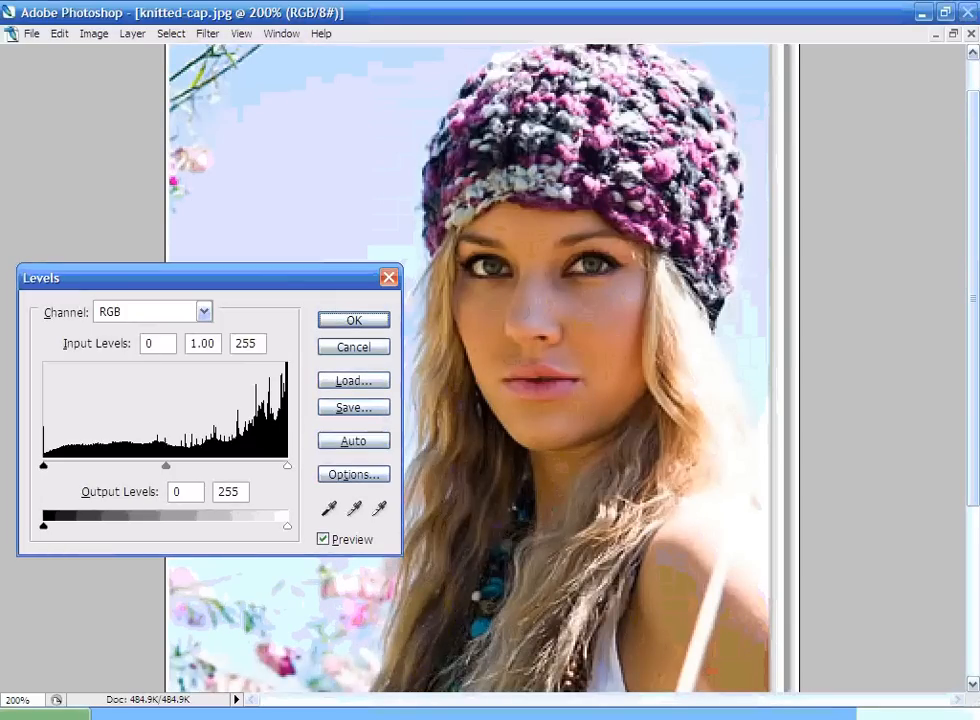
{"action": "left_click_drag", "start_coordinate": [166, 466], "coordinate": [120, 466]}
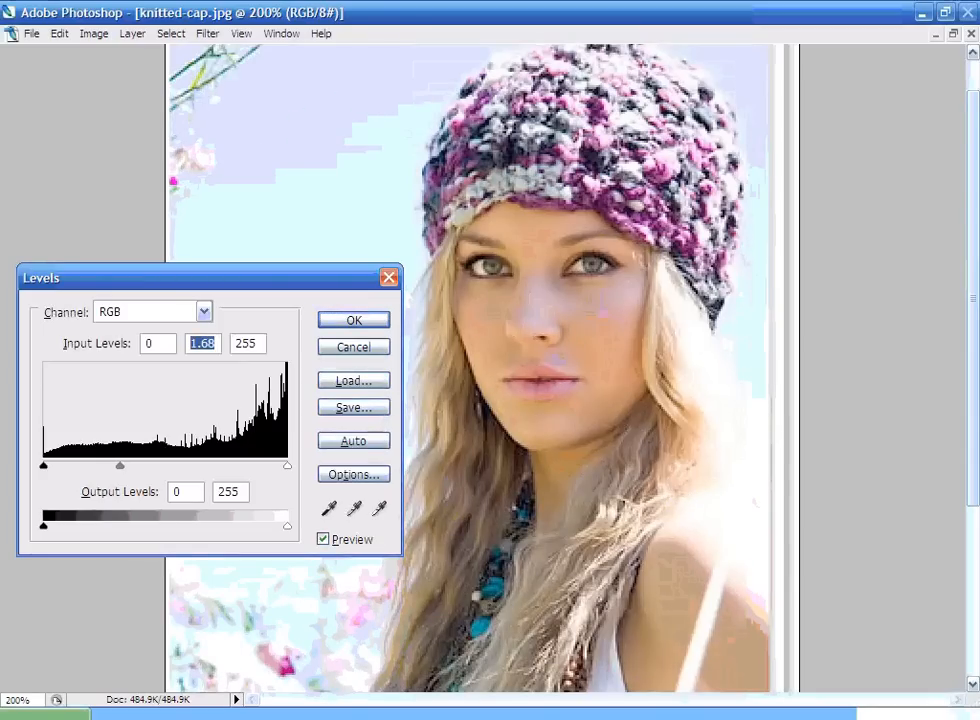
{"action": "left_click_drag", "start_coordinate": [287, 466], "coordinate": [268, 466]}
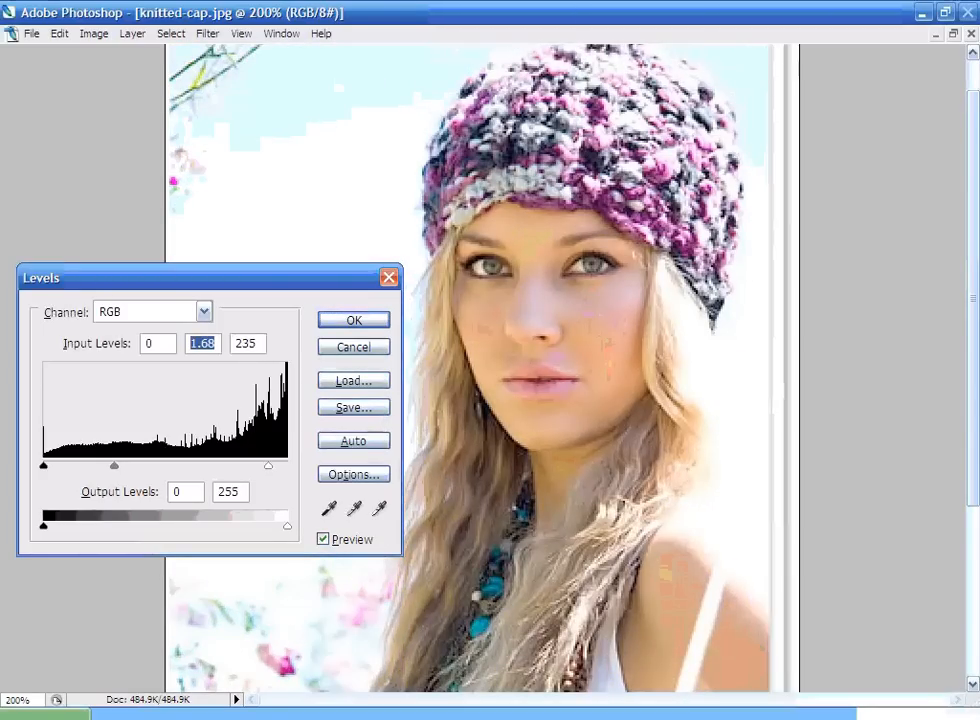
{"action": "left_click_drag", "start_coordinate": [114, 466], "coordinate": [119, 466]}
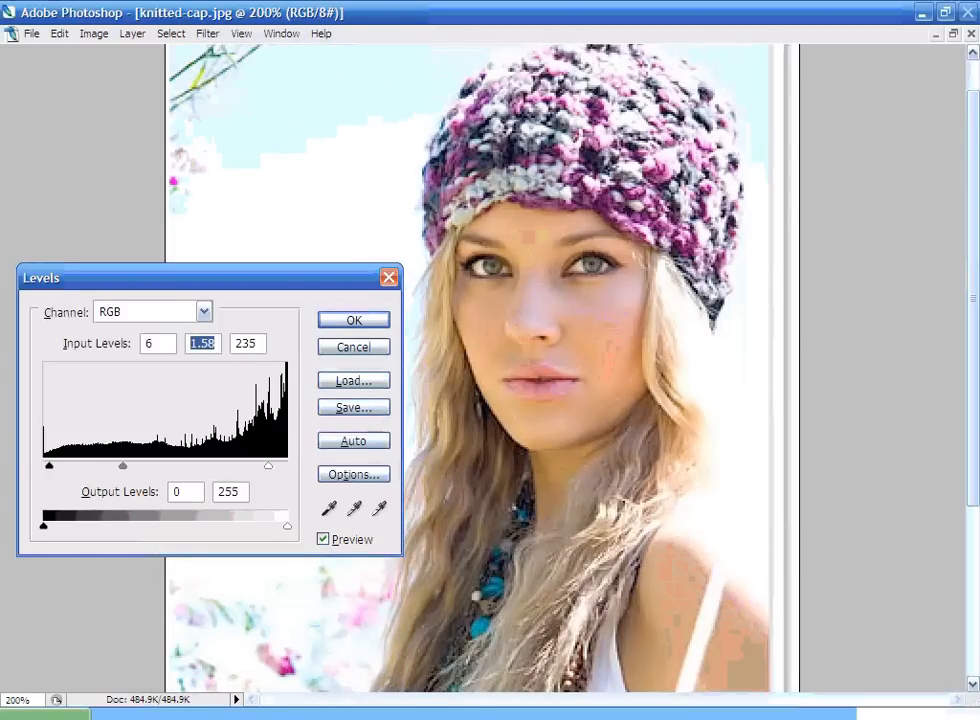
{"action": "left_click_drag", "start_coordinate": [49, 466], "coordinate": [53, 466]}
{"action": "key", "text": "Tab"}
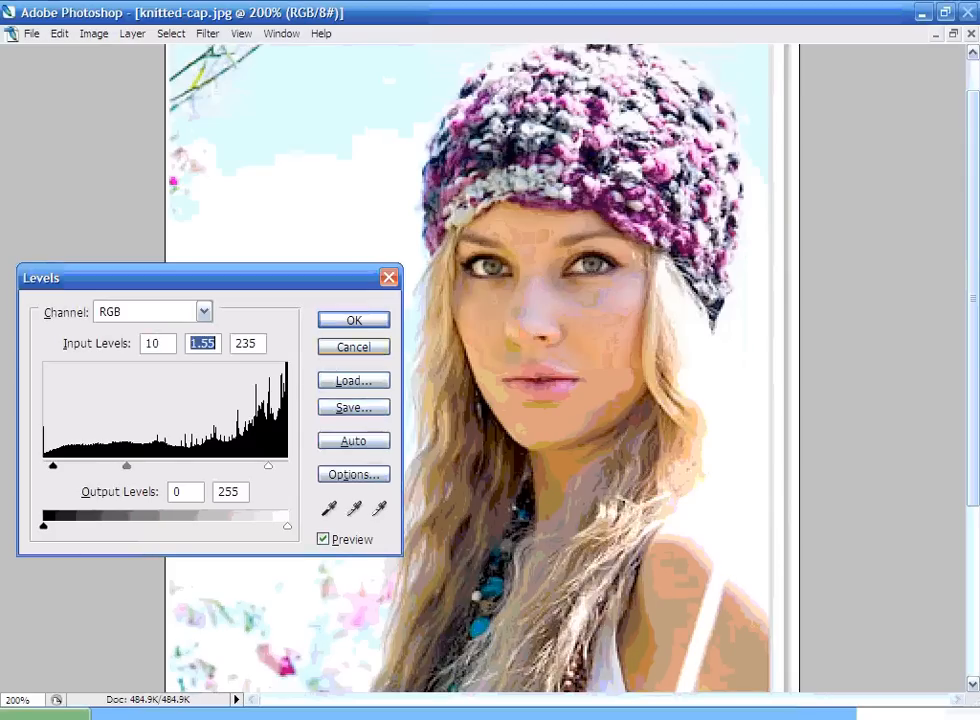
{"action": "key", "text": "Return"}
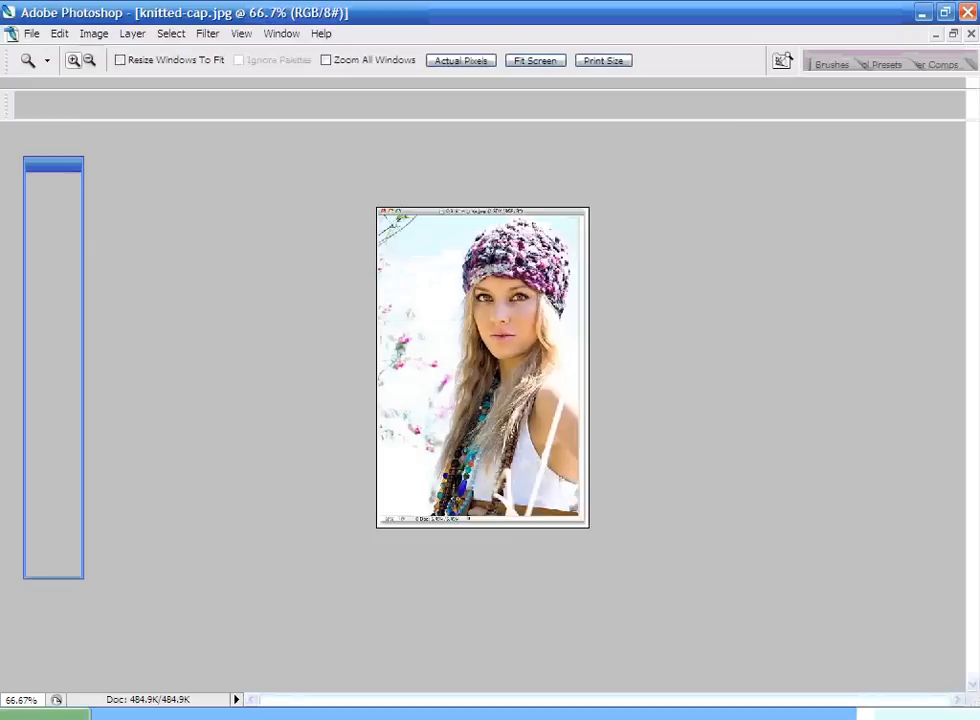
Make the Levels state the History Brush source, compare it with the original snapshot and return to the snapshot
{"action": "left_click", "coordinate": [738, 172]}
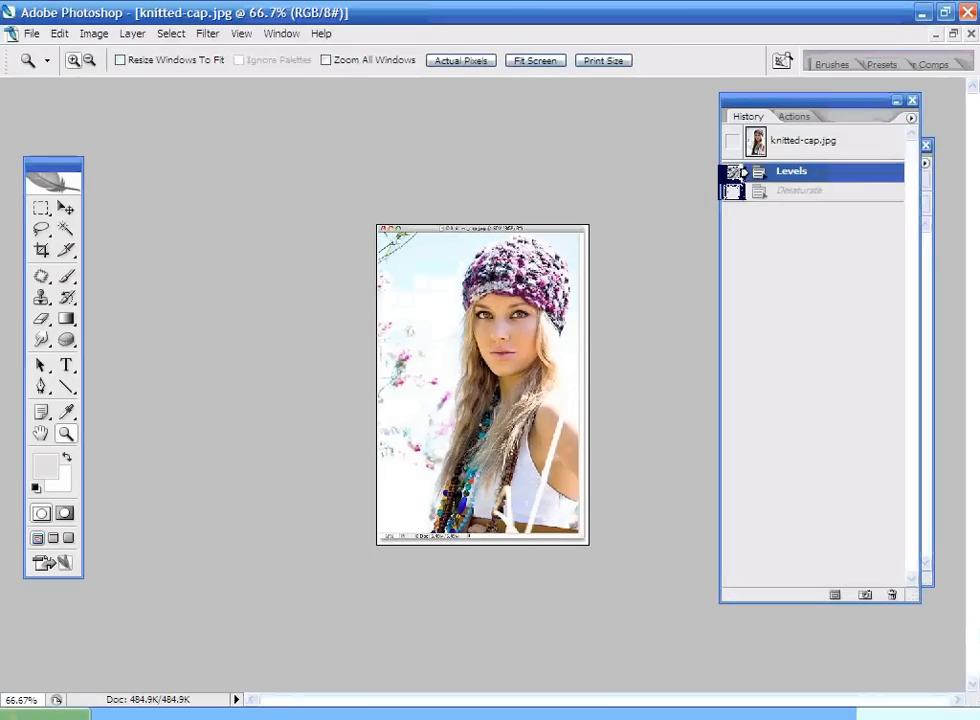
{"action": "left_click", "coordinate": [746, 142]}
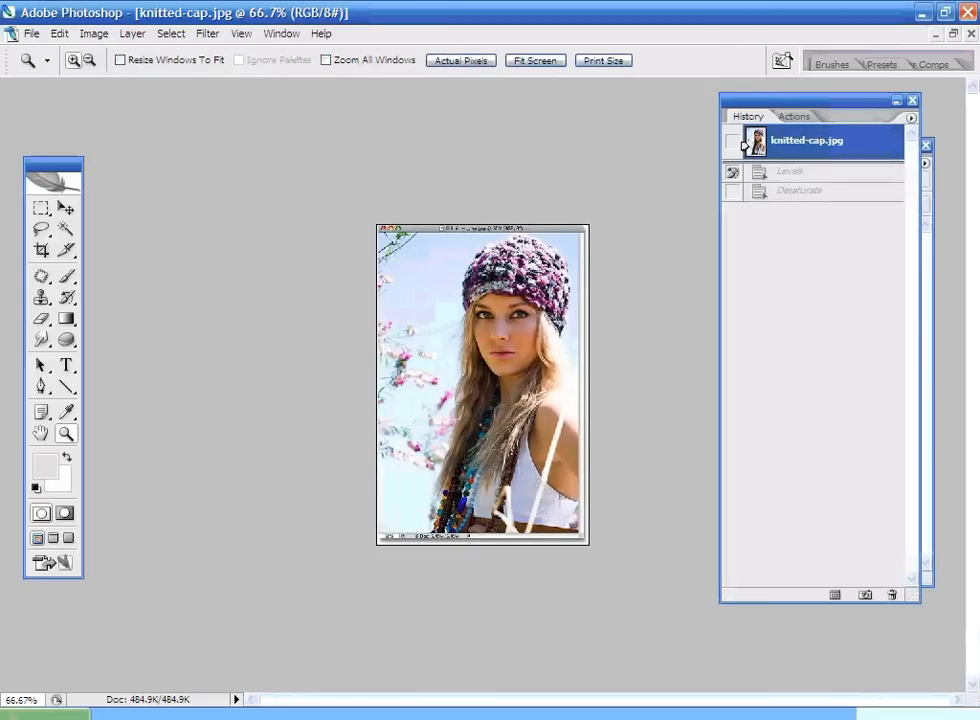
{"action": "left_click", "coordinate": [744, 172]}
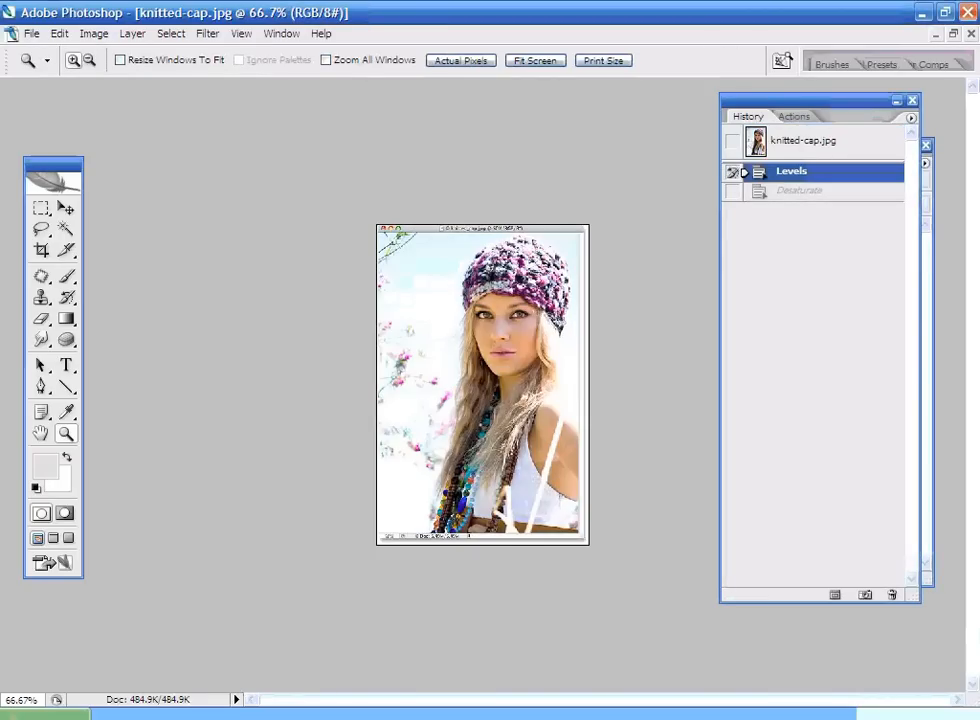
{"action": "left_click", "coordinate": [744, 144]}
{"action": "left_click", "coordinate": [744, 172]}
{"action": "left_click", "coordinate": [744, 142]}
{"action": "left_click", "coordinate": [744, 172]}
{"action": "left_click", "coordinate": [744, 142]}
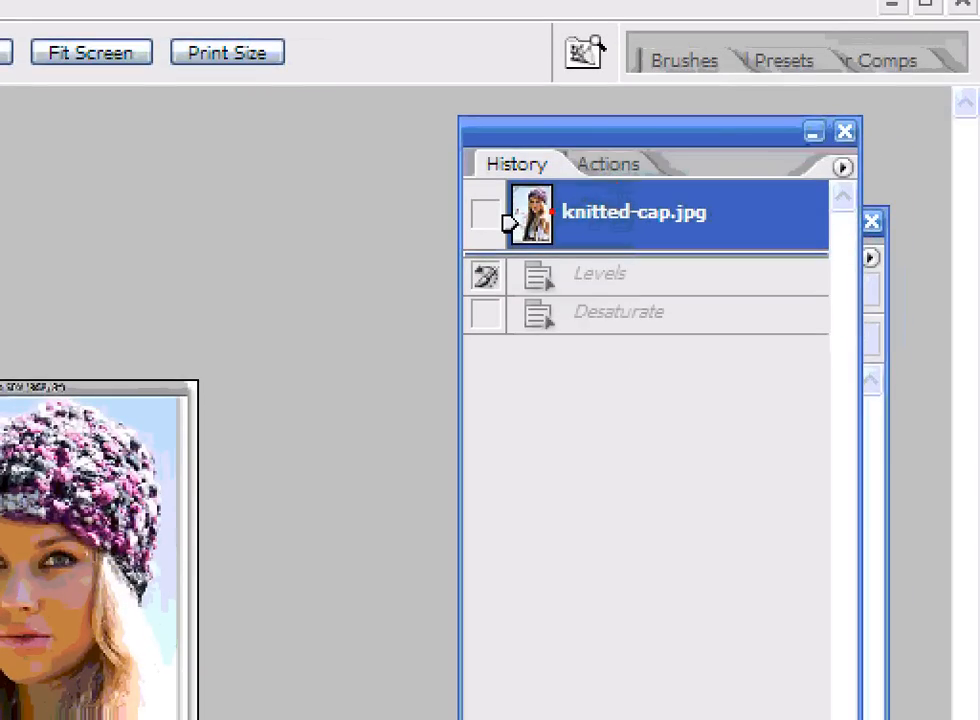
{"action": "mouse_move", "coordinate": [488, 178]}
{"action": "left_mouse_down"}
{"action": "mouse_move", "coordinate": [484, 244]}
{"action": "mouse_move", "coordinate": [602, 265]}
{"action": "mouse_move", "coordinate": [601, 167]}
{"action": "mouse_move", "coordinate": [477, 158]}
{"action": "left_mouse_up"}
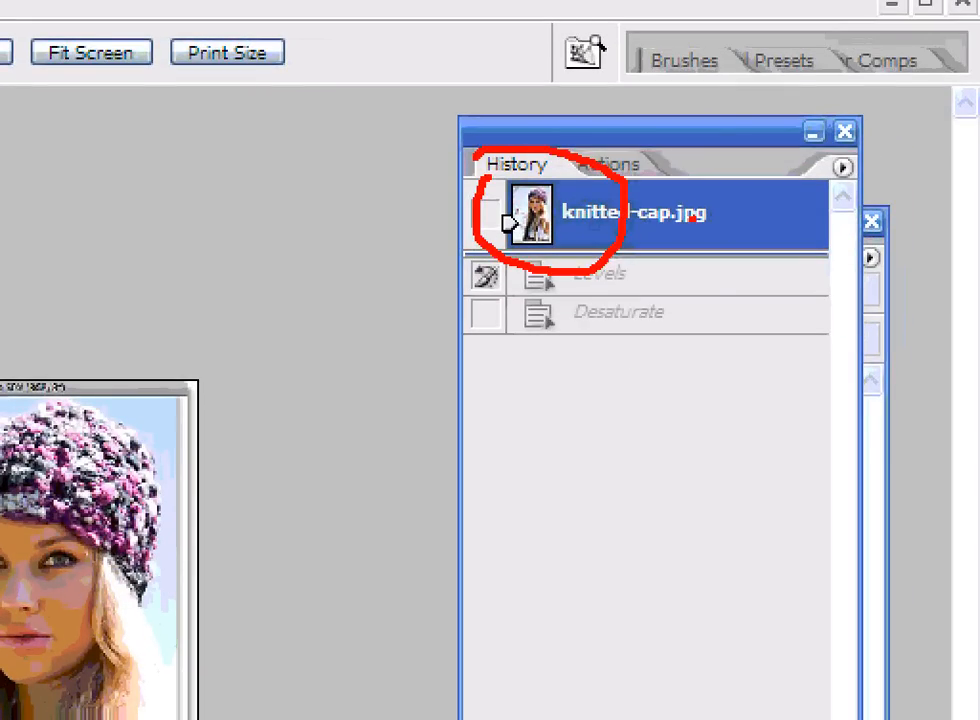
{"action": "left_click_drag", "start_coordinate": [690, 217], "coordinate": [797, 217]}
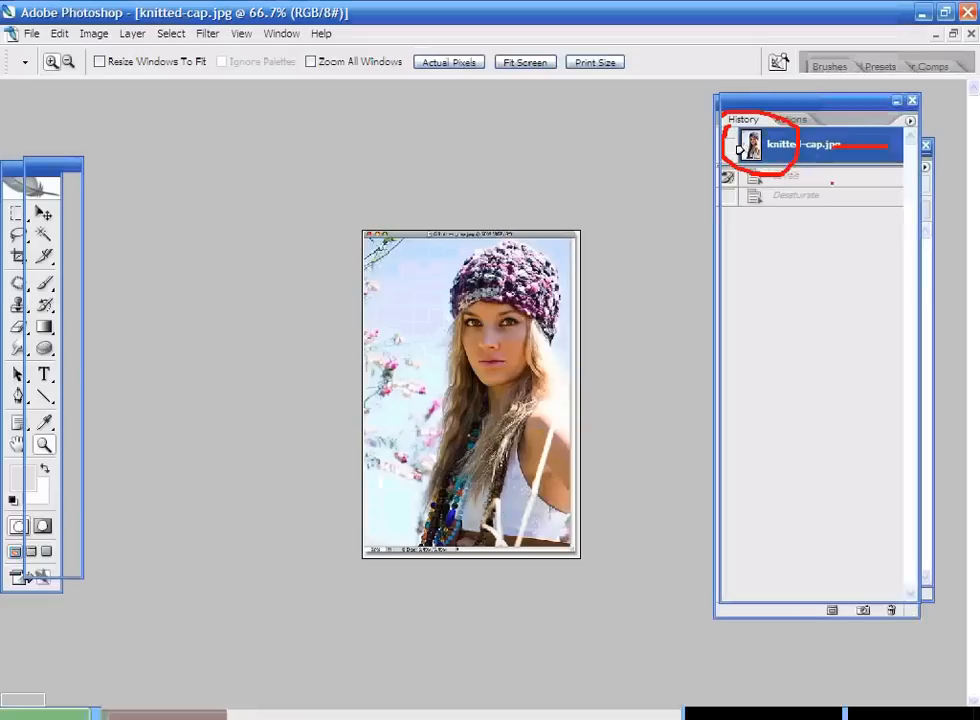
Lighten the woman's face and hair from the Levels state with the size 60 History Brush, toggling strokes to compare
{"action": "key", "text": "ctrl+plus"}
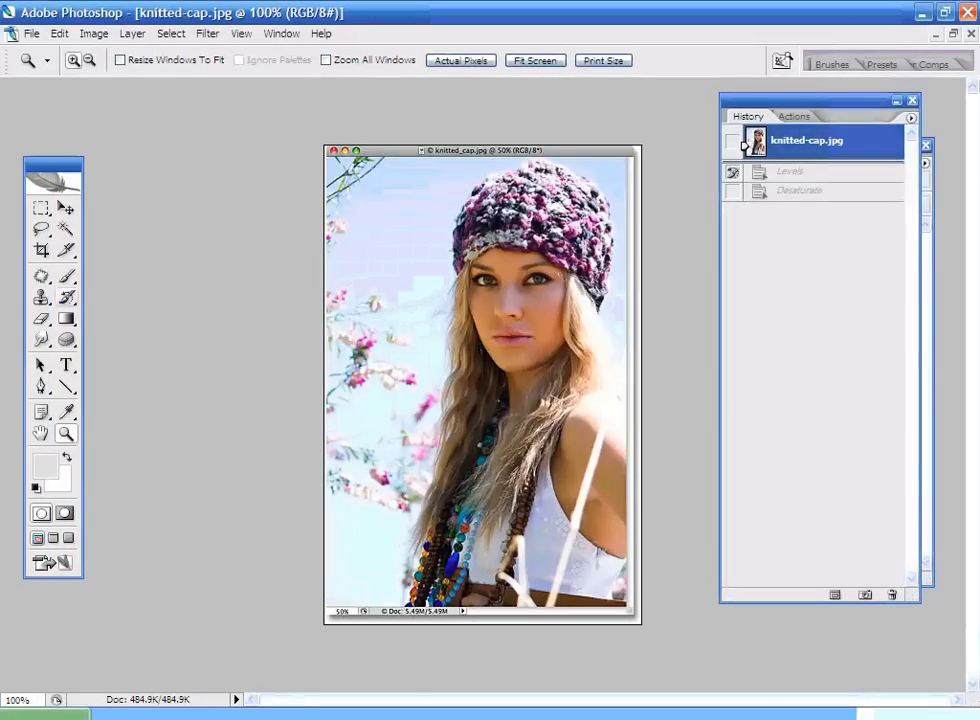
{"action": "key", "text": "j"}
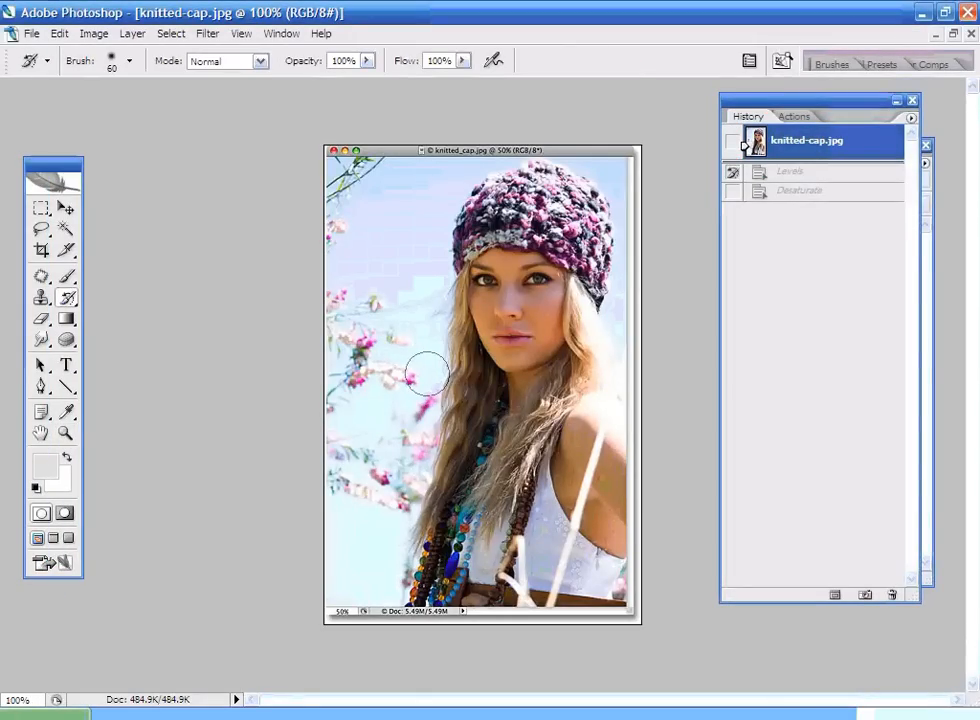
{"action": "mouse_move", "coordinate": [501, 368]}
{"action": "left_mouse_down"}
{"action": "mouse_move", "coordinate": [515, 297]}
{"action": "mouse_move", "coordinate": [536, 303]}
{"action": "mouse_move", "coordinate": [538, 319]}
{"action": "mouse_move", "coordinate": [538, 287]}
{"action": "mouse_move", "coordinate": [520, 274]}
{"action": "mouse_move", "coordinate": [505, 275]}
{"action": "mouse_move", "coordinate": [491, 298]}
{"action": "mouse_move", "coordinate": [525, 349]}
{"action": "mouse_move", "coordinate": [544, 337]}
{"action": "mouse_move", "coordinate": [512, 379]}
{"action": "mouse_move", "coordinate": [587, 430]}
{"action": "mouse_move", "coordinate": [570, 457]}
{"action": "mouse_move", "coordinate": [604, 525]}
{"action": "mouse_move", "coordinate": [606, 488]}
{"action": "mouse_move", "coordinate": [618, 518]}
{"action": "left_mouse_up"}
{"action": "key", "text": "ctrl+z"}
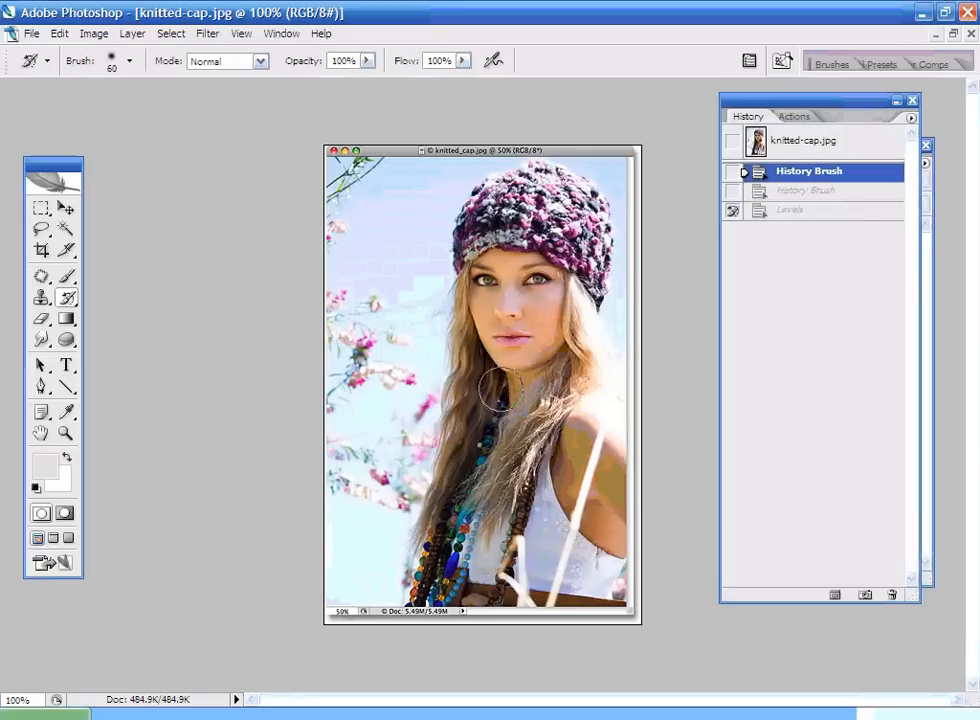
{"action": "key", "text": "ctrl+z"}
{"action": "mouse_move", "coordinate": [471, 393]}
{"action": "left_mouse_down"}
{"action": "mouse_move", "coordinate": [466, 443]}
{"action": "mouse_move", "coordinate": [453, 413]}
{"action": "mouse_move", "coordinate": [420, 516]}
{"action": "mouse_move", "coordinate": [458, 463]}
{"action": "mouse_move", "coordinate": [382, 457]}
{"action": "mouse_move", "coordinate": [405, 416]}
{"action": "left_mouse_up"}
{"action": "key", "text": "ctrl+z"}
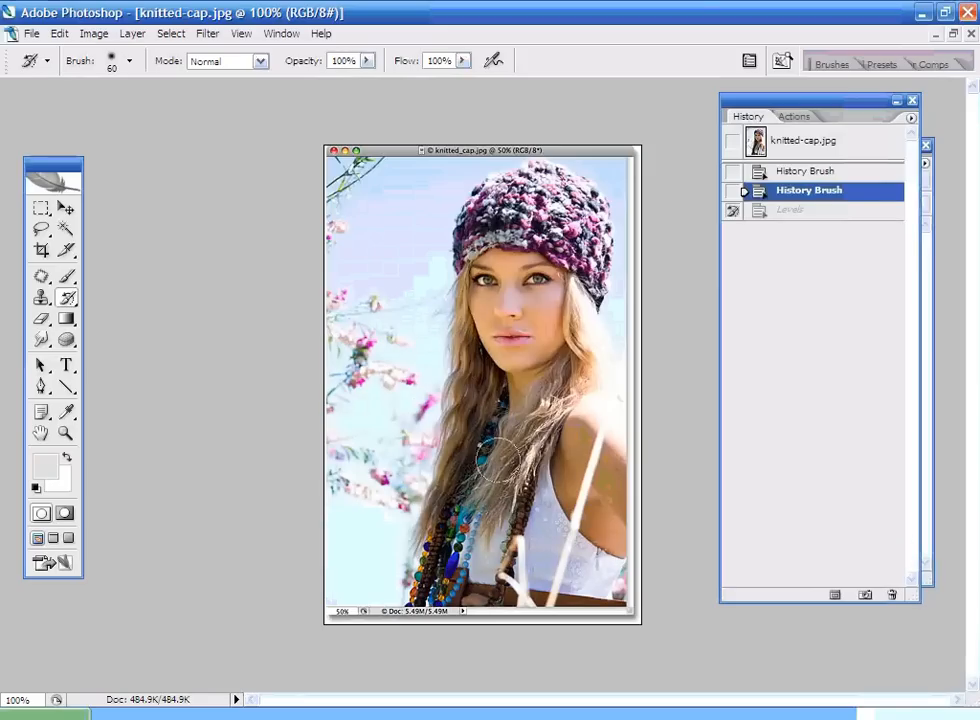
{"action": "mouse_move", "coordinate": [415, 292]}
{"action": "left_mouse_down"}
{"action": "mouse_move", "coordinate": [385, 450]}
{"action": "mouse_move", "coordinate": [400, 440]}
{"action": "left_mouse_up"}
{"action": "key", "text": "ctrl+z"}
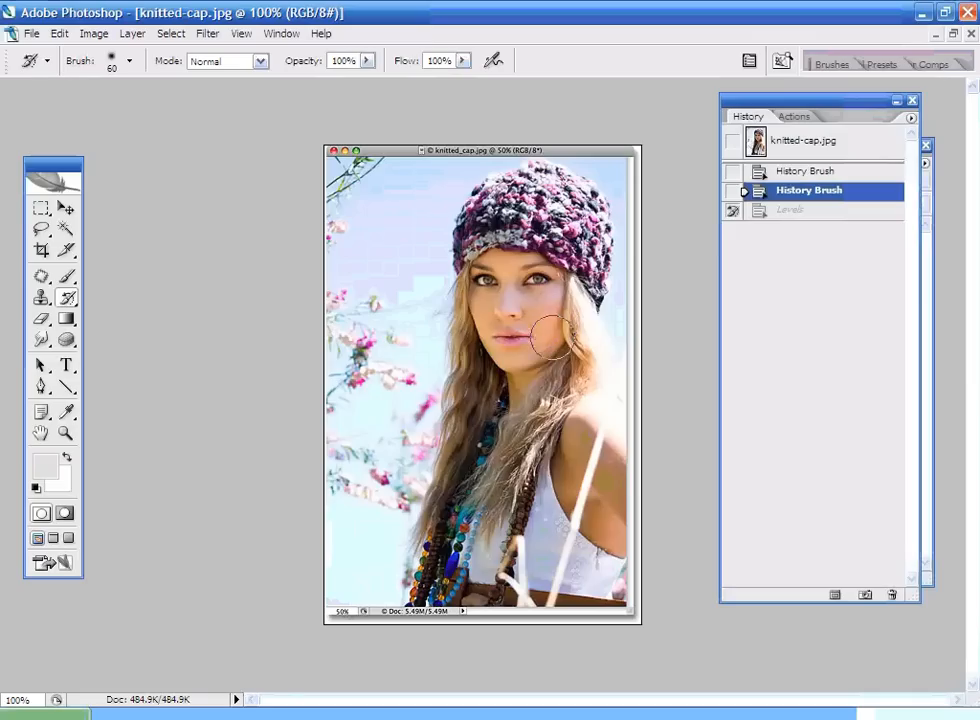
Lighten the woman's lower face, neck, arm, top, belt, bead necklaces and hair from the Levels state with the size 60 History Brush
{"action": "mouse_move", "coordinate": [540, 330]}
{"action": "left_mouse_down"}
{"action": "mouse_move", "coordinate": [514, 264]}
{"action": "mouse_move", "coordinate": [486, 274]}
{"action": "mouse_move", "coordinate": [499, 395]}
{"action": "left_mouse_up"}
{"action": "mouse_move", "coordinate": [595, 465]}
{"action": "left_mouse_down"}
{"action": "mouse_move", "coordinate": [630, 549]}
{"action": "mouse_move", "coordinate": [582, 481]}
{"action": "mouse_move", "coordinate": [568, 447]}
{"action": "mouse_move", "coordinate": [573, 416]}
{"action": "mouse_move", "coordinate": [603, 433]}
{"action": "mouse_move", "coordinate": [573, 469]}
{"action": "mouse_move", "coordinate": [572, 495]}
{"action": "mouse_move", "coordinate": [599, 517]}
{"action": "mouse_move", "coordinate": [618, 483]}
{"action": "mouse_move", "coordinate": [618, 530]}
{"action": "left_mouse_up"}
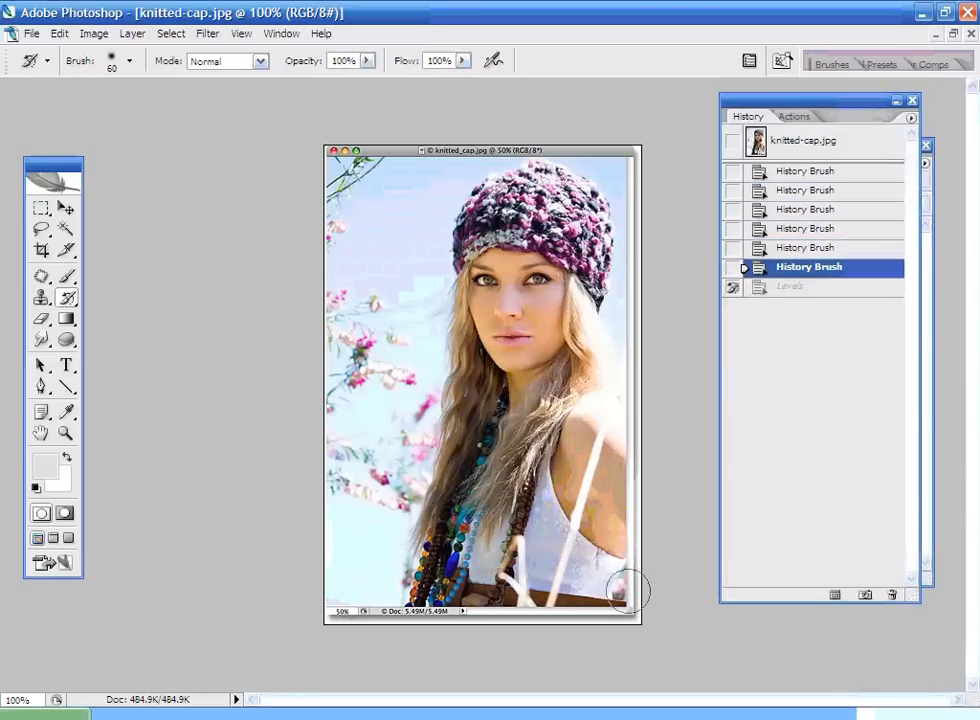
{"action": "mouse_move", "coordinate": [567, 601]}
{"action": "left_mouse_down"}
{"action": "mouse_move", "coordinate": [376, 607]}
{"action": "mouse_move", "coordinate": [421, 596]}
{"action": "left_mouse_up"}
{"action": "left_click_drag", "start_coordinate": [421, 594], "coordinate": [435, 477]}
{"action": "left_click_drag", "start_coordinate": [432, 530], "coordinate": [413, 600]}
{"action": "mouse_move", "coordinate": [492, 349]}
{"action": "left_mouse_down"}
{"action": "mouse_move", "coordinate": [478, 395]}
{"action": "mouse_move", "coordinate": [450, 415]}
{"action": "left_mouse_up"}
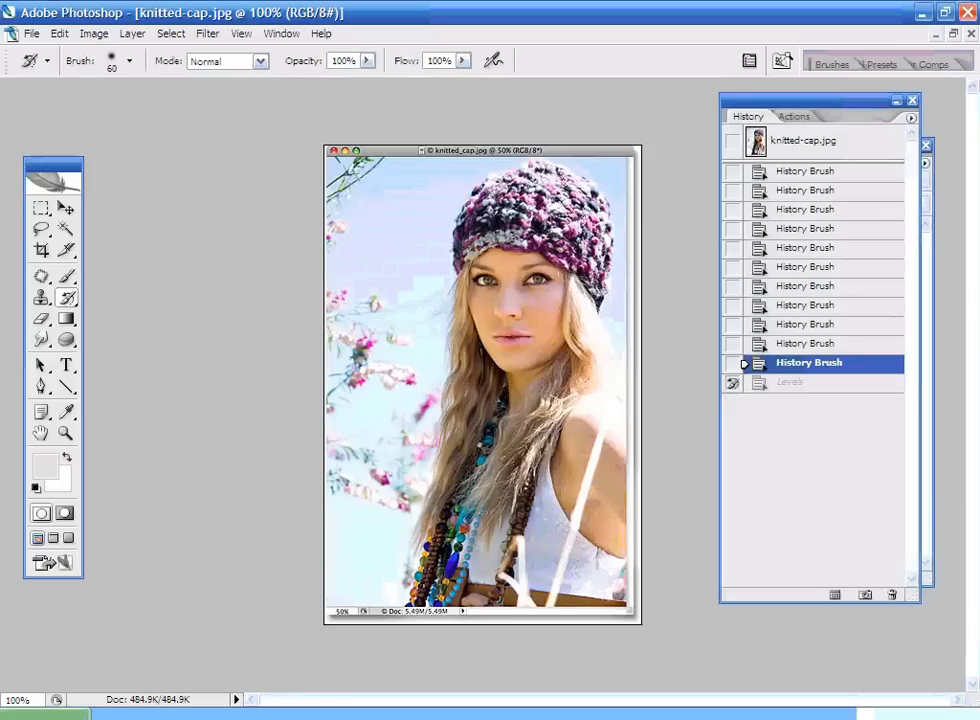
Apply Hue/Saturation with Hue +143 and Saturation +34 as the History Brush source state, and return to the last History Brush state
{"action": "key", "text": "ctrl+u"}
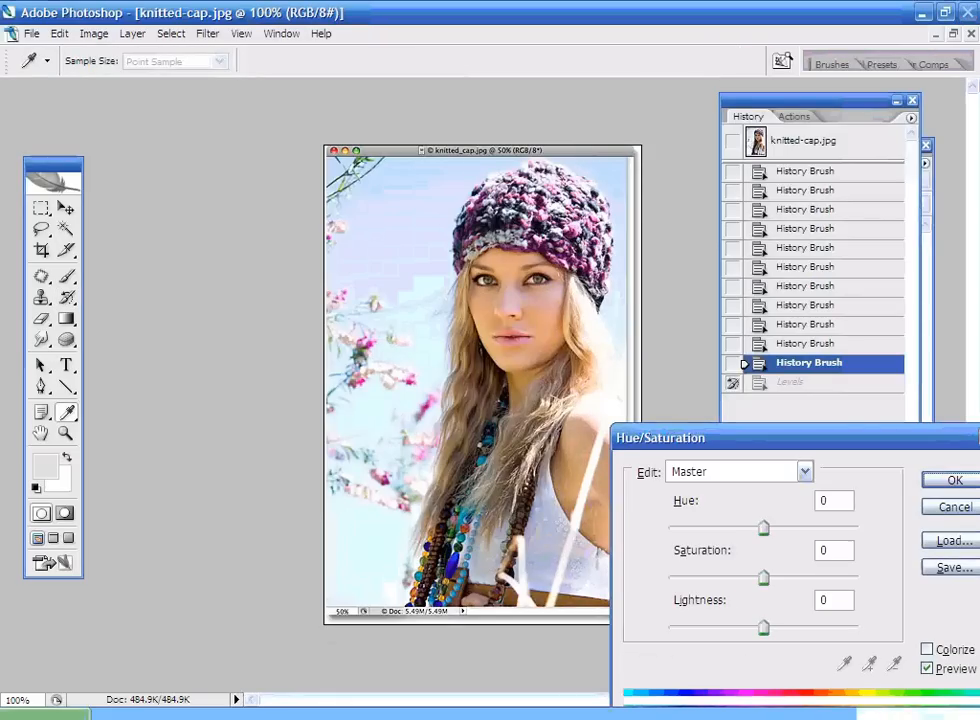
{"action": "left_click_drag", "start_coordinate": [764, 528], "coordinate": [845, 528]}
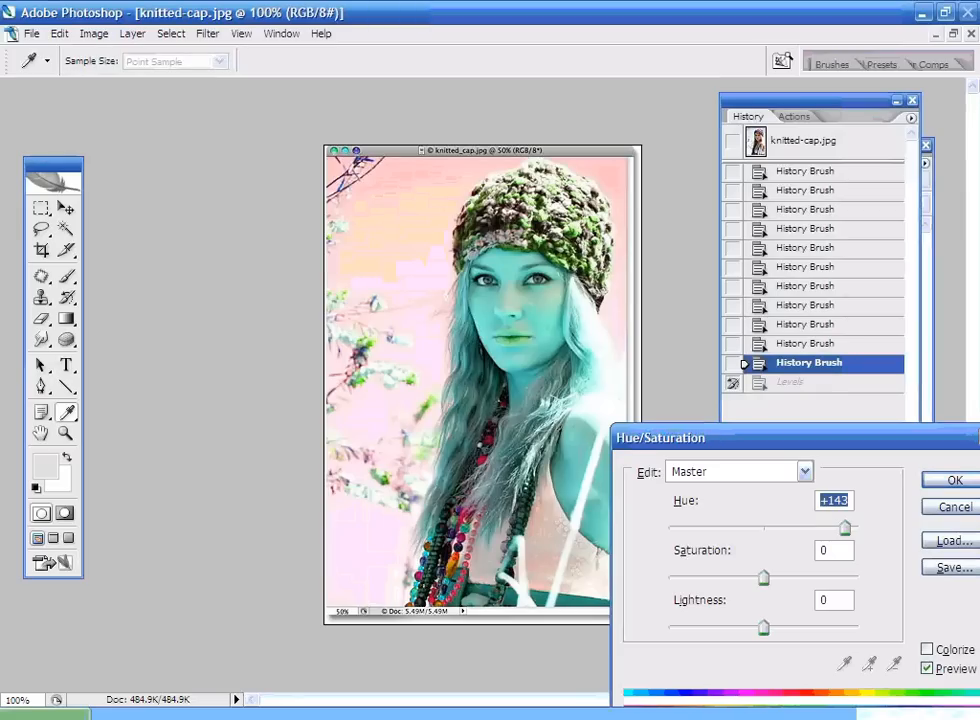
{"action": "left_click_drag", "start_coordinate": [764, 578], "coordinate": [804, 578]}
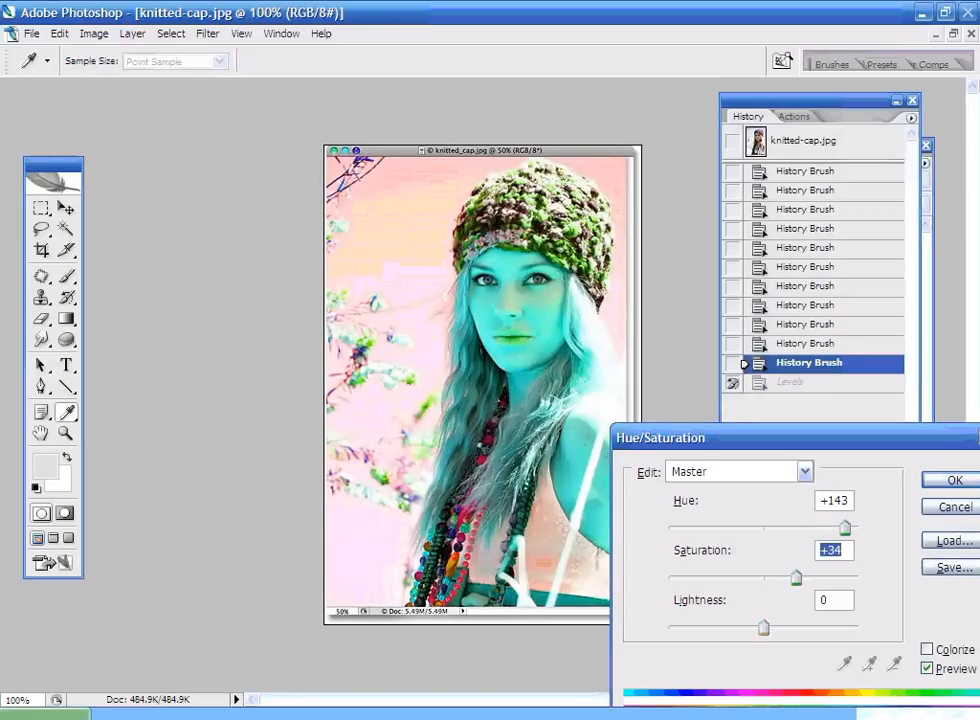
{"action": "key", "text": "Return"}
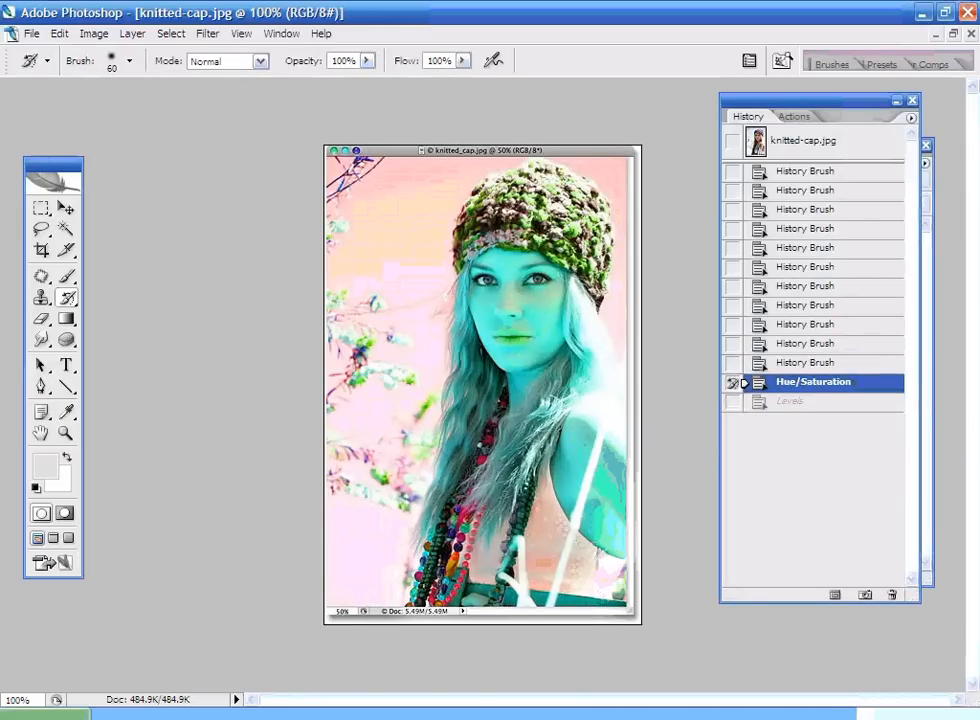
{"action": "left_click", "coordinate": [809, 363]}
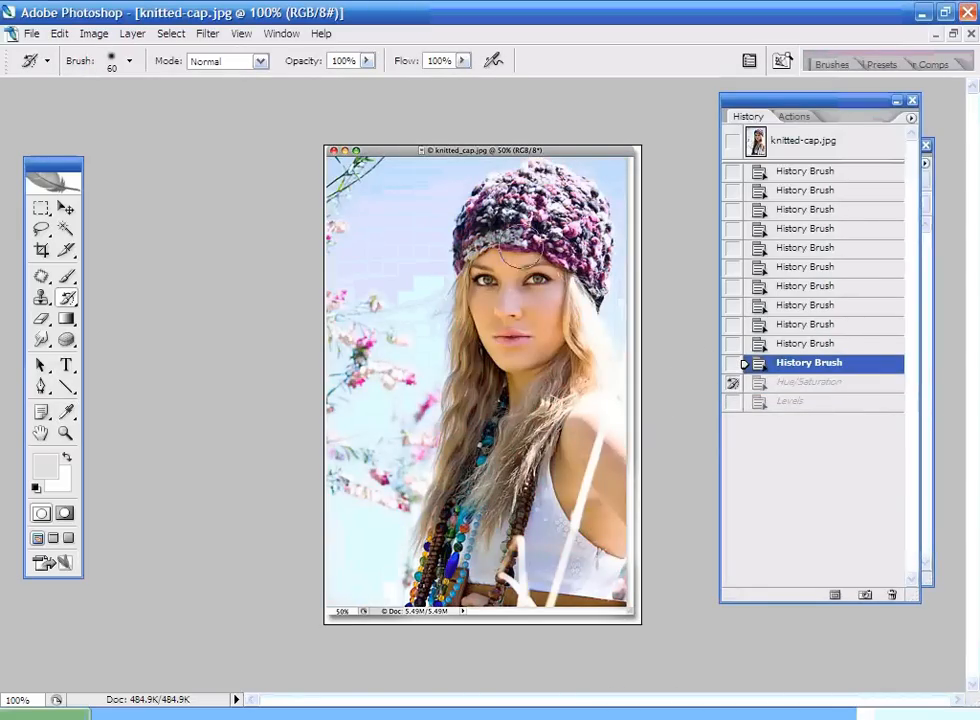
Recolour the knitted cap and the bead necklaces from the Hue/Saturation state using a size 40 History Brush
{"action": "mouse_move", "coordinate": [539, 205]}
{"action": "left_mouse_down"}
{"action": "mouse_move", "coordinate": [521, 200]}
{"action": "mouse_move", "coordinate": [582, 228]}
{"action": "mouse_move", "coordinate": [588, 248]}
{"action": "mouse_move", "coordinate": [597, 222]}
{"action": "mouse_move", "coordinate": [565, 178]}
{"action": "mouse_move", "coordinate": [515, 180]}
{"action": "mouse_move", "coordinate": [475, 205]}
{"action": "mouse_move", "coordinate": [458, 238]}
{"action": "left_mouse_up"}
{"action": "left_click", "coordinate": [809, 363]}
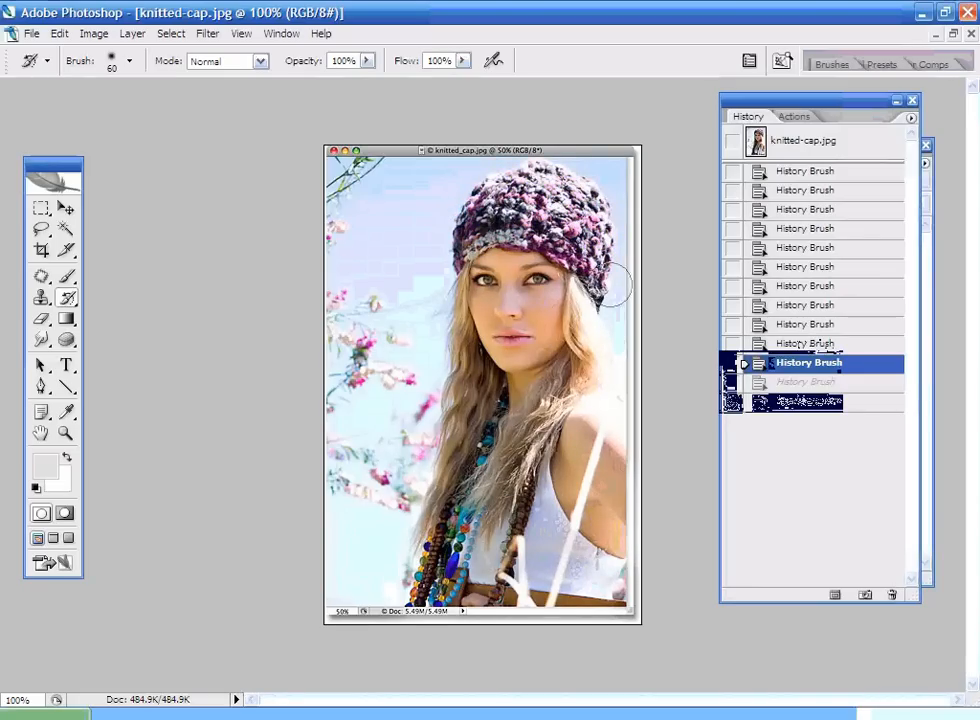
{"action": "key", "text": "bracketleft"}
{"action": "mouse_move", "coordinate": [570, 212]}
{"action": "left_mouse_down"}
{"action": "mouse_move", "coordinate": [574, 222]}
{"action": "mouse_move", "coordinate": [508, 208]}
{"action": "mouse_move", "coordinate": [579, 249]}
{"action": "mouse_move", "coordinate": [587, 247]}
{"action": "mouse_move", "coordinate": [582, 205]}
{"action": "left_mouse_up"}
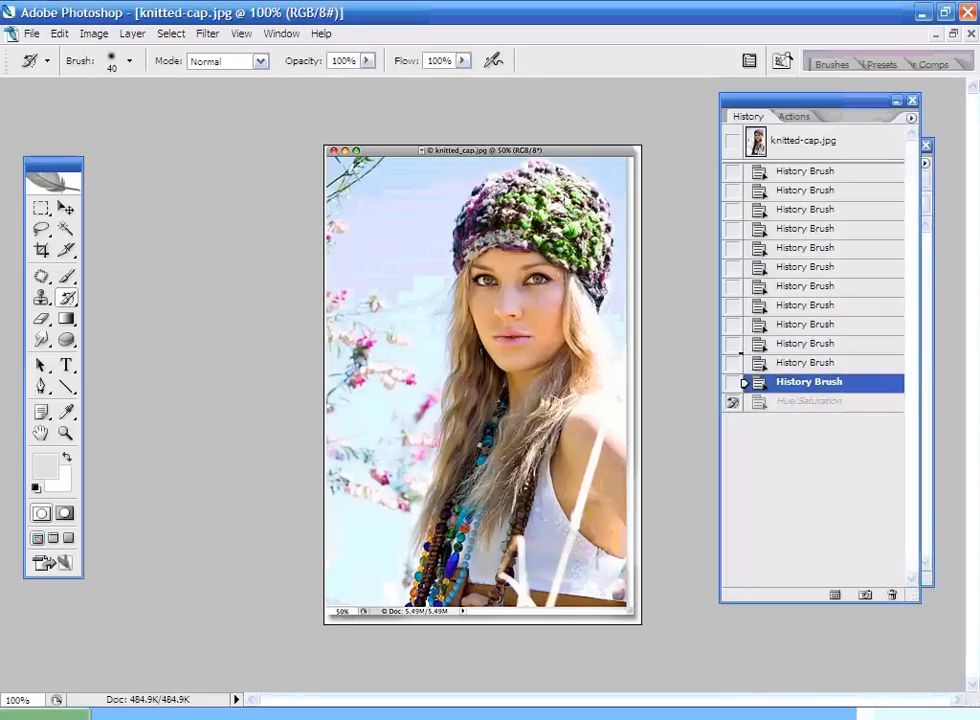
{"action": "left_click_drag", "start_coordinate": [505, 195], "coordinate": [468, 225]}
{"action": "left_click", "coordinate": [470, 236]}
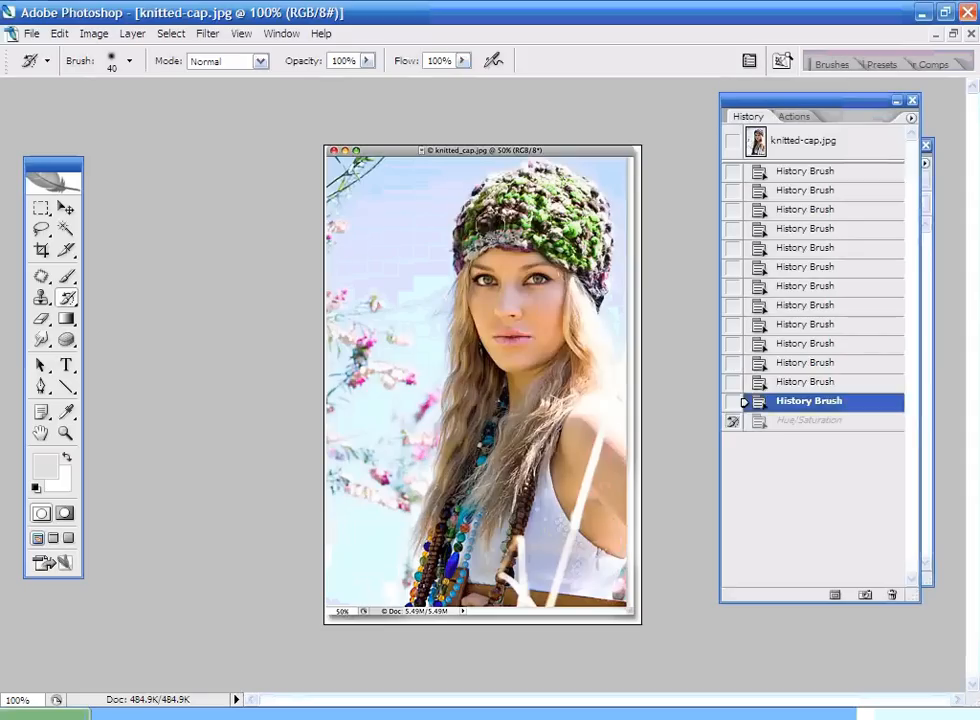
{"action": "left_click", "coordinate": [497, 192]}
{"action": "left_click", "coordinate": [557, 180]}
{"action": "mouse_move", "coordinate": [597, 223]}
{"action": "left_mouse_down"}
{"action": "mouse_move", "coordinate": [597, 269]}
{"action": "mouse_move", "coordinate": [578, 275]}
{"action": "left_mouse_up"}
{"action": "mouse_move", "coordinate": [475, 535]}
{"action": "left_mouse_down"}
{"action": "mouse_move", "coordinate": [452, 575]}
{"action": "mouse_move", "coordinate": [417, 573]}
{"action": "mouse_move", "coordinate": [453, 493]}
{"action": "mouse_move", "coordinate": [495, 524]}
{"action": "left_mouse_up"}
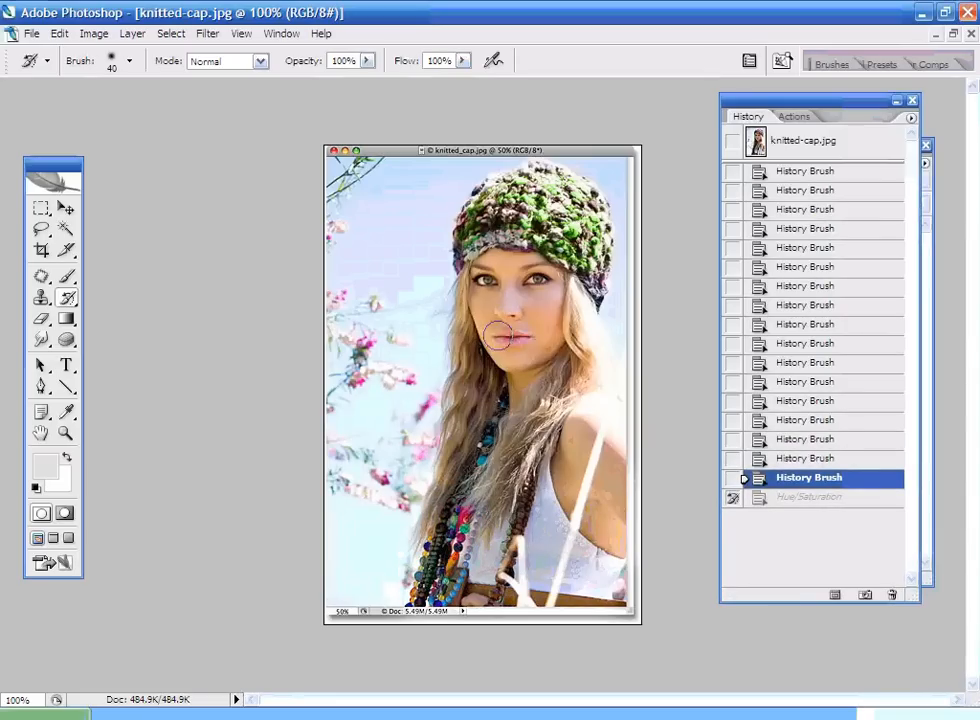
Try recolouring the pink background flowers from the Hue/Saturation state and undo that stroke
{"action": "left_click_drag", "start_coordinate": [350, 338], "coordinate": [358, 383]}
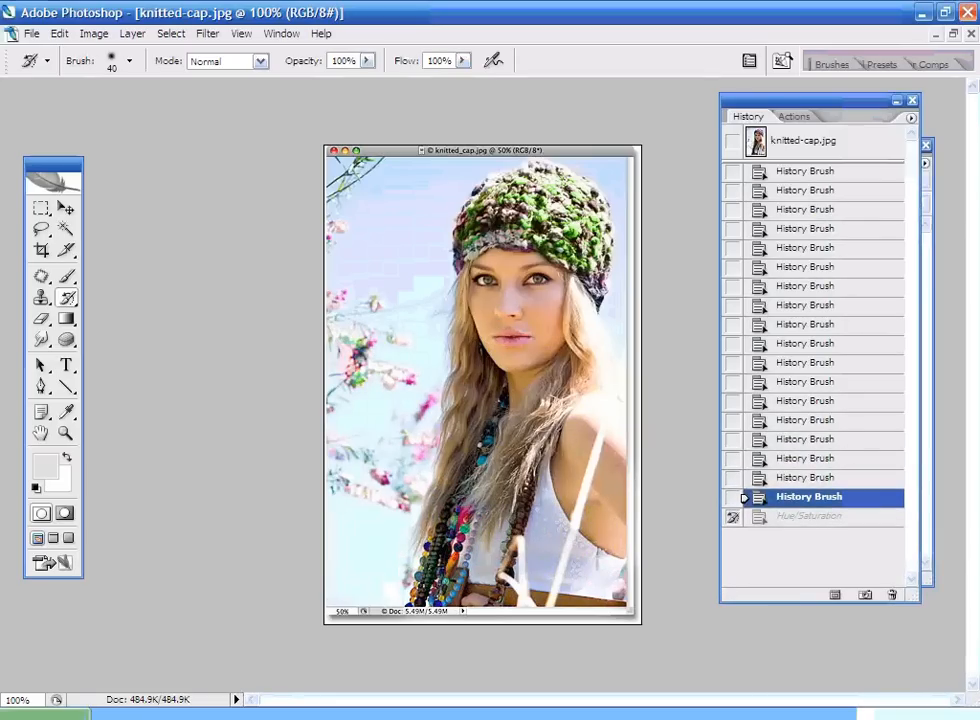
{"action": "key", "text": "ctrl+z"}
{"action": "key", "text": "z"}
{"action": "mouse_move", "coordinate": [379, 572]}
{"action": "left_mouse_down"}
{"action": "mouse_move", "coordinate": [640, 173]}
{"action": "mouse_move", "coordinate": [590, 232]}
{"action": "left_mouse_up"}
{"action": "key", "text": "ctrl+minus"}
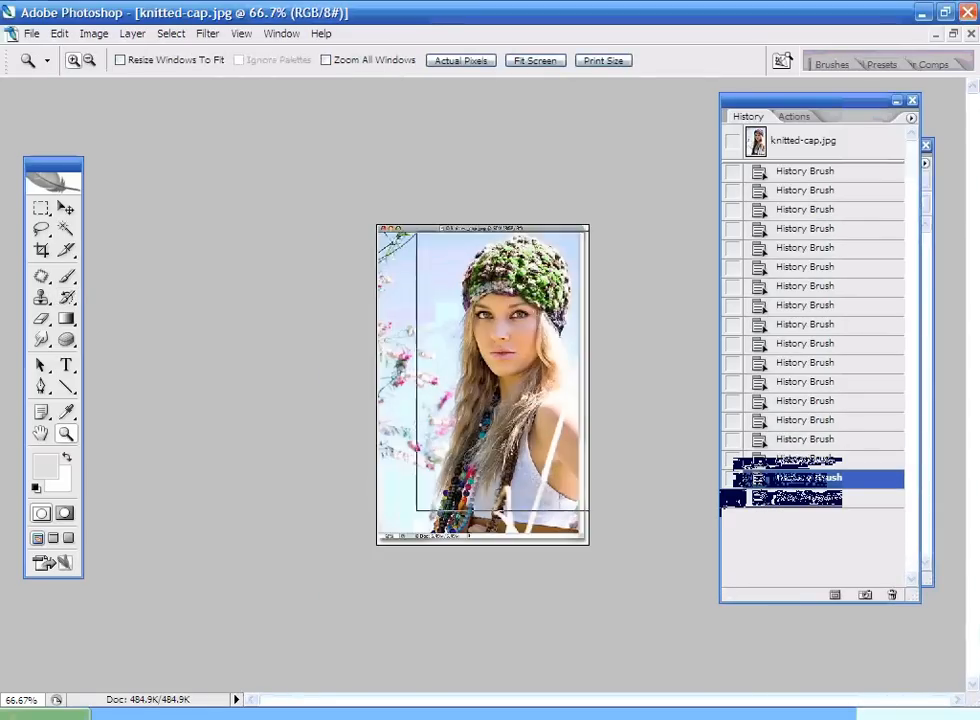
{"action": "key", "text": "ctrl+plus"}
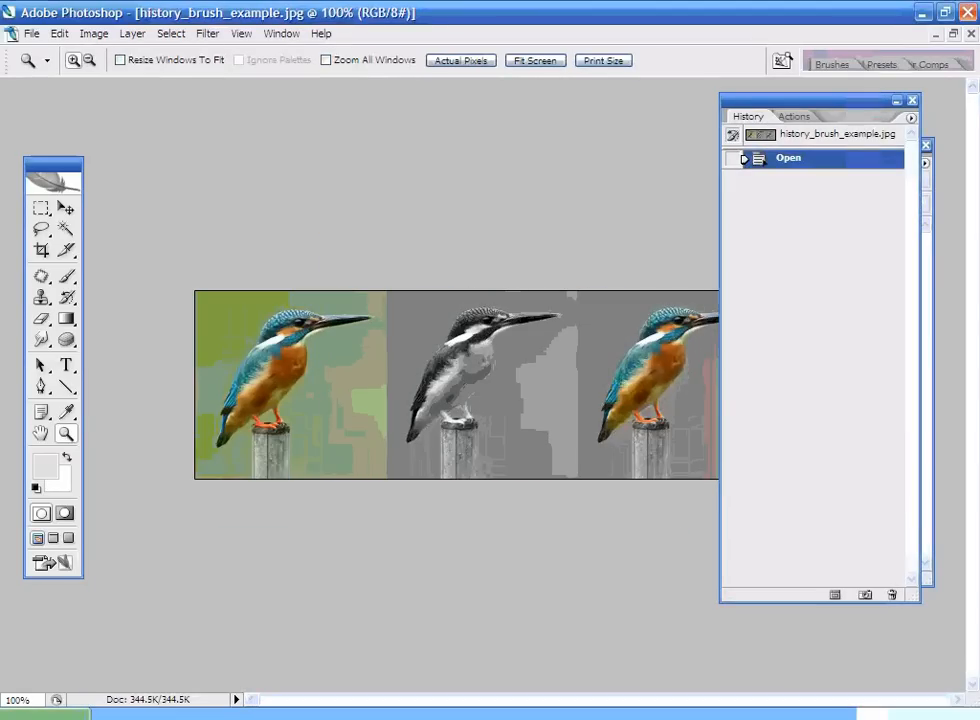
Desaturate history_brush_example.jpg, set the Desaturate state as the History Brush source and return to the Open state
{"action": "key", "text": "ctrl+plus"}
{"action": "key", "text": "Tab"}
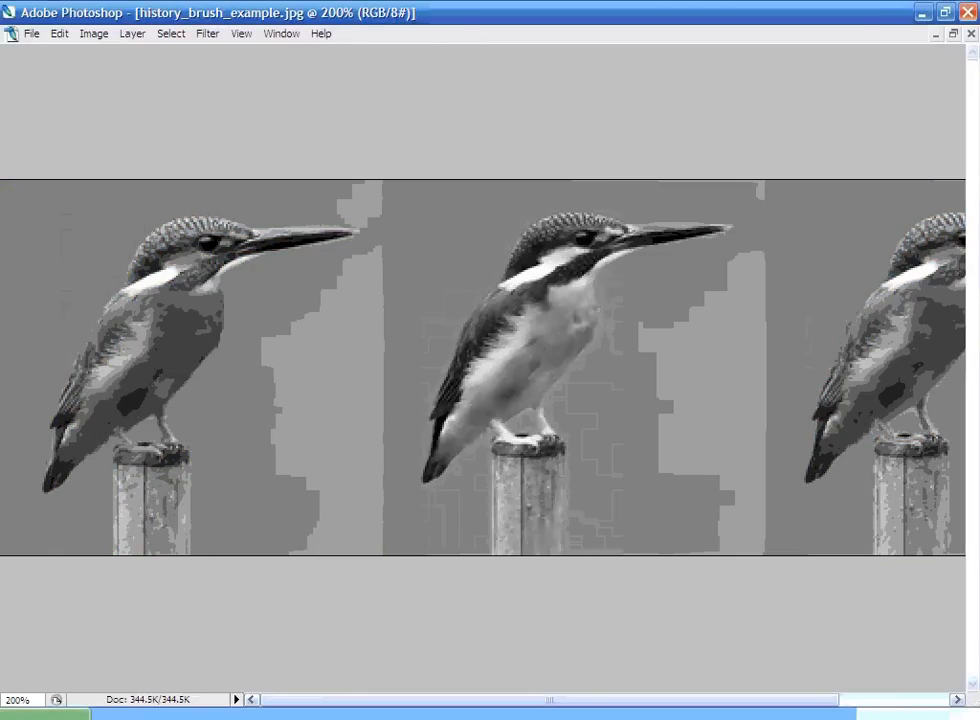
{"action": "key", "text": "F7"}
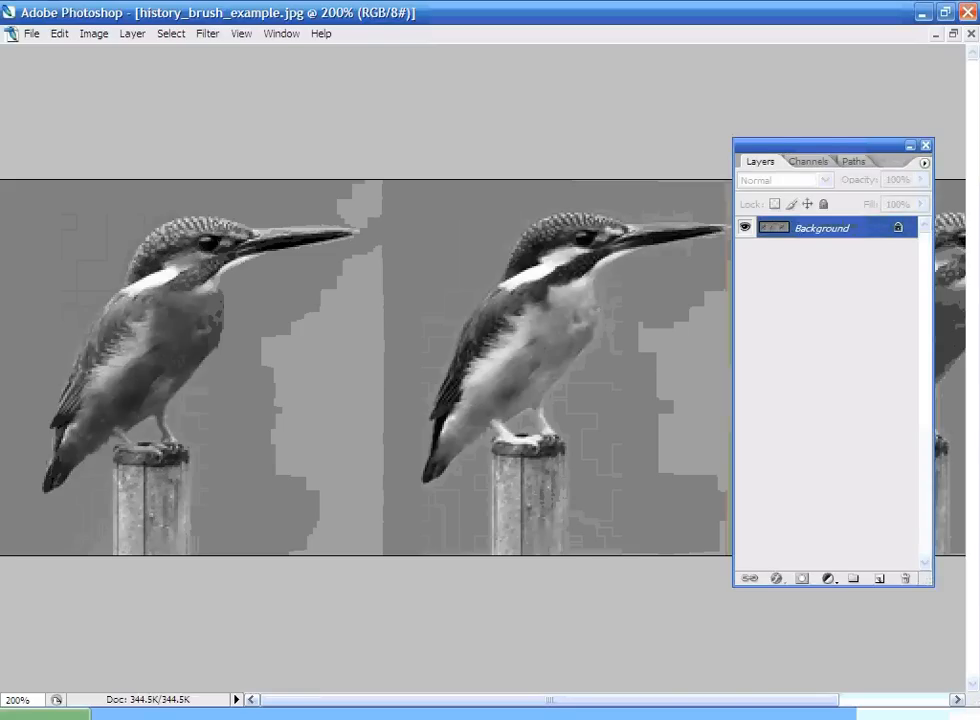
{"action": "left_click", "coordinate": [281, 33]}
{"action": "left_click", "coordinate": [328, 210]}
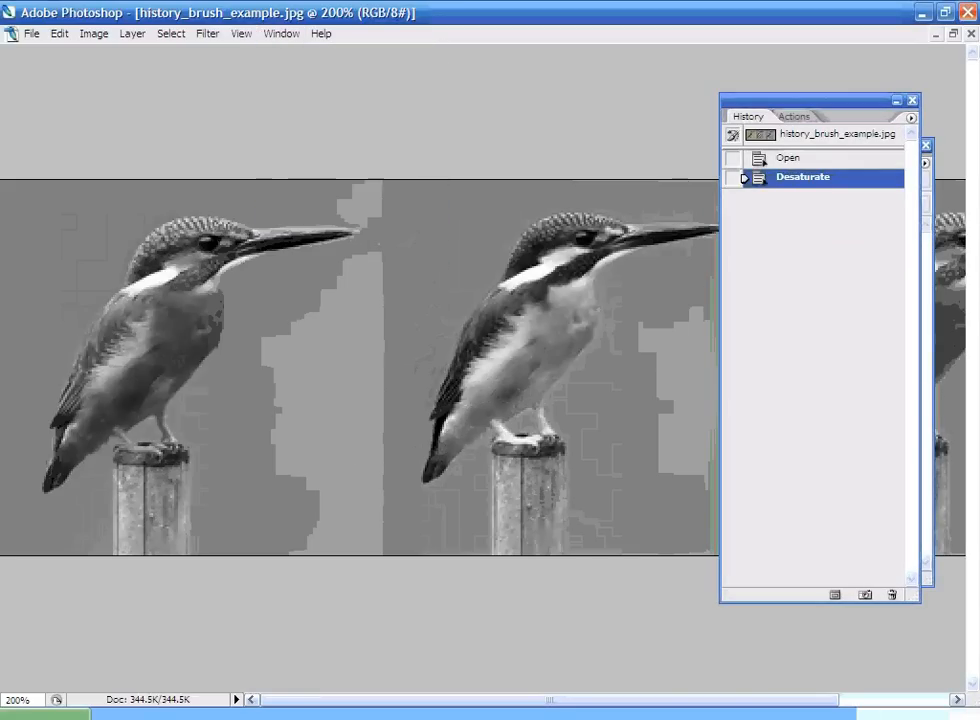
{"action": "left_click", "coordinate": [733, 178]}
{"action": "left_click", "coordinate": [789, 158]}
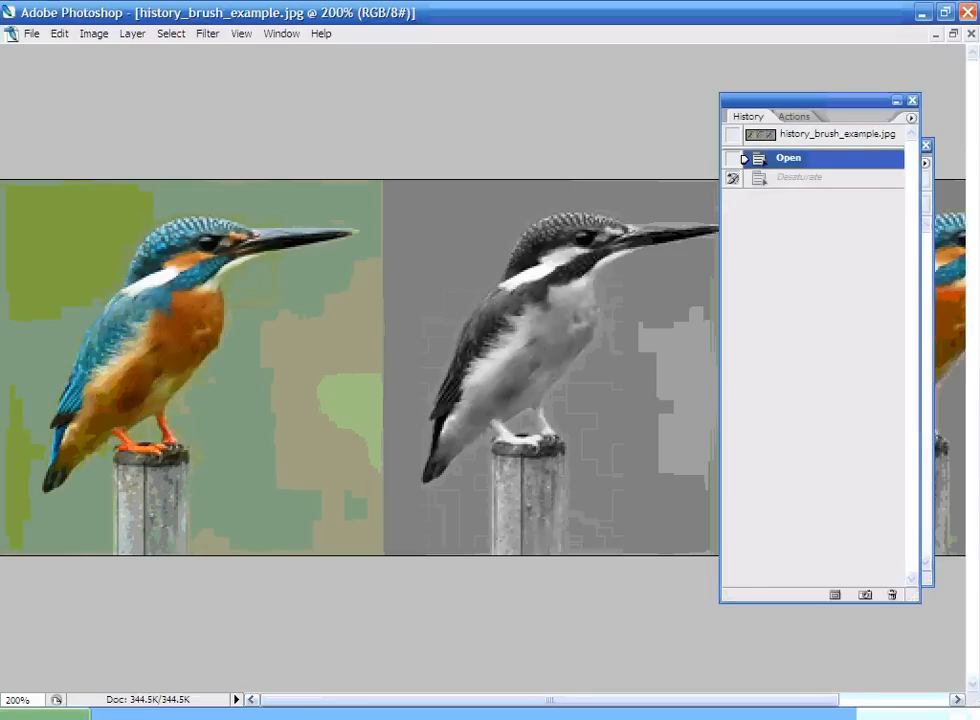
Paint the first kingfisher's background and post grey from the Desaturate state, reducing the History Brush size around its legs and beak
{"action": "mouse_move", "coordinate": [261, 406]}
{"action": "left_mouse_down"}
{"action": "mouse_move", "coordinate": [281, 348]}
{"action": "mouse_move", "coordinate": [263, 371]}
{"action": "mouse_move", "coordinate": [257, 303]}
{"action": "mouse_move", "coordinate": [337, 281]}
{"action": "mouse_move", "coordinate": [352, 544]}
{"action": "mouse_move", "coordinate": [375, 436]}
{"action": "mouse_move", "coordinate": [374, 504]}
{"action": "mouse_move", "coordinate": [291, 397]}
{"action": "mouse_move", "coordinate": [241, 466]}
{"action": "mouse_move", "coordinate": [218, 403]}
{"action": "mouse_move", "coordinate": [204, 424]}
{"action": "mouse_move", "coordinate": [230, 478]}
{"action": "mouse_move", "coordinate": [213, 574]}
{"action": "mouse_move", "coordinate": [61, 574]}
{"action": "mouse_move", "coordinate": [104, 502]}
{"action": "mouse_move", "coordinate": [150, 490]}
{"action": "mouse_move", "coordinate": [152, 537]}
{"action": "mouse_move", "coordinate": [106, 480]}
{"action": "mouse_move", "coordinate": [56, 531]}
{"action": "mouse_move", "coordinate": [8, 532]}
{"action": "mouse_move", "coordinate": [10, 248]}
{"action": "mouse_move", "coordinate": [5, 464]}
{"action": "mouse_move", "coordinate": [99, 214]}
{"action": "mouse_move", "coordinate": [2, 200]}
{"action": "mouse_move", "coordinate": [122, 183]}
{"action": "mouse_move", "coordinate": [47, 245]}
{"action": "mouse_move", "coordinate": [201, 185]}
{"action": "left_mouse_up"}
{"action": "mouse_move", "coordinate": [333, 179]}
{"action": "left_mouse_down"}
{"action": "mouse_move", "coordinate": [258, 187]}
{"action": "mouse_move", "coordinate": [384, 204]}
{"action": "mouse_move", "coordinate": [382, 263]}
{"action": "mouse_move", "coordinate": [283, 278]}
{"action": "mouse_move", "coordinate": [377, 301]}
{"action": "mouse_move", "coordinate": [378, 341]}
{"action": "mouse_move", "coordinate": [275, 348]}
{"action": "mouse_move", "coordinate": [237, 414]}
{"action": "mouse_move", "coordinate": [260, 289]}
{"action": "mouse_move", "coordinate": [256, 337]}
{"action": "mouse_move", "coordinate": [203, 410]}
{"action": "mouse_move", "coordinate": [258, 543]}
{"action": "mouse_move", "coordinate": [276, 552]}
{"action": "mouse_move", "coordinate": [171, 582]}
{"action": "mouse_move", "coordinate": [101, 531]}
{"action": "mouse_move", "coordinate": [88, 490]}
{"action": "left_mouse_up"}
{"action": "key", "text": "bracketleft"}
{"action": "key", "text": "bracketleft"}
{"action": "key", "text": "bracketleft"}
{"action": "key", "text": "bracketleft"}
{"action": "key", "text": "bracketleft"}
{"action": "mouse_move", "coordinate": [141, 437]}
{"action": "left_mouse_down"}
{"action": "mouse_move", "coordinate": [150, 422]}
{"action": "mouse_move", "coordinate": [160, 441]}
{"action": "mouse_move", "coordinate": [173, 417]}
{"action": "left_mouse_up"}
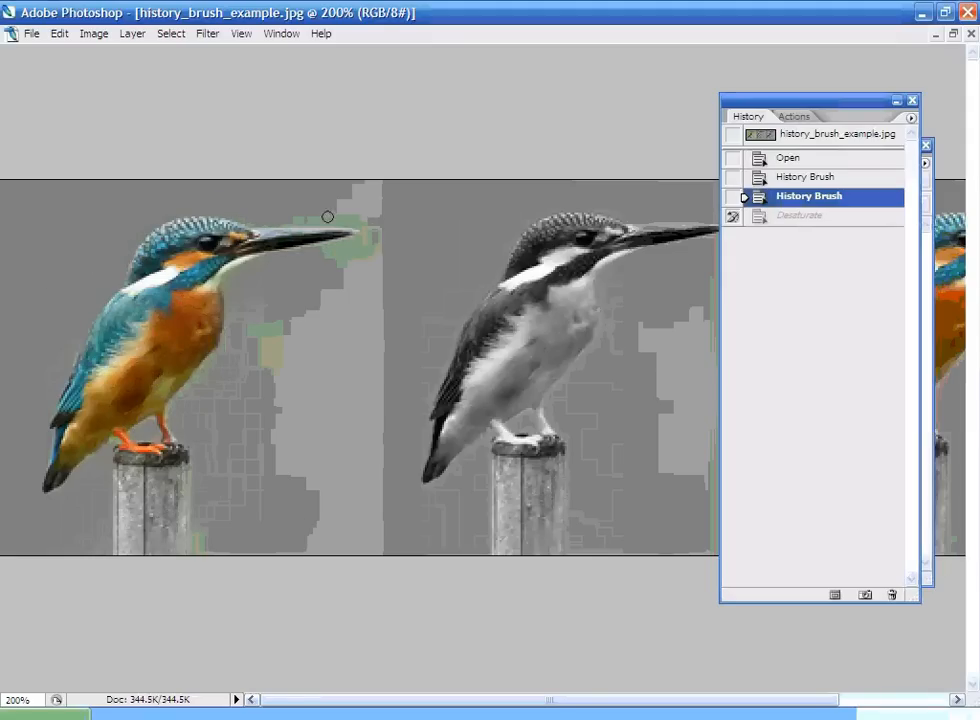
{"action": "left_click_drag", "start_coordinate": [367, 231], "coordinate": [200, 212]}
Examine the painted kingfisher beside the other example birds at 100% and 200% zoom with the palettes shown
{"action": "key", "text": "z"}
{"action": "key", "text": "ctrl+minus"}
{"action": "key", "text": "ctrl+minus"}
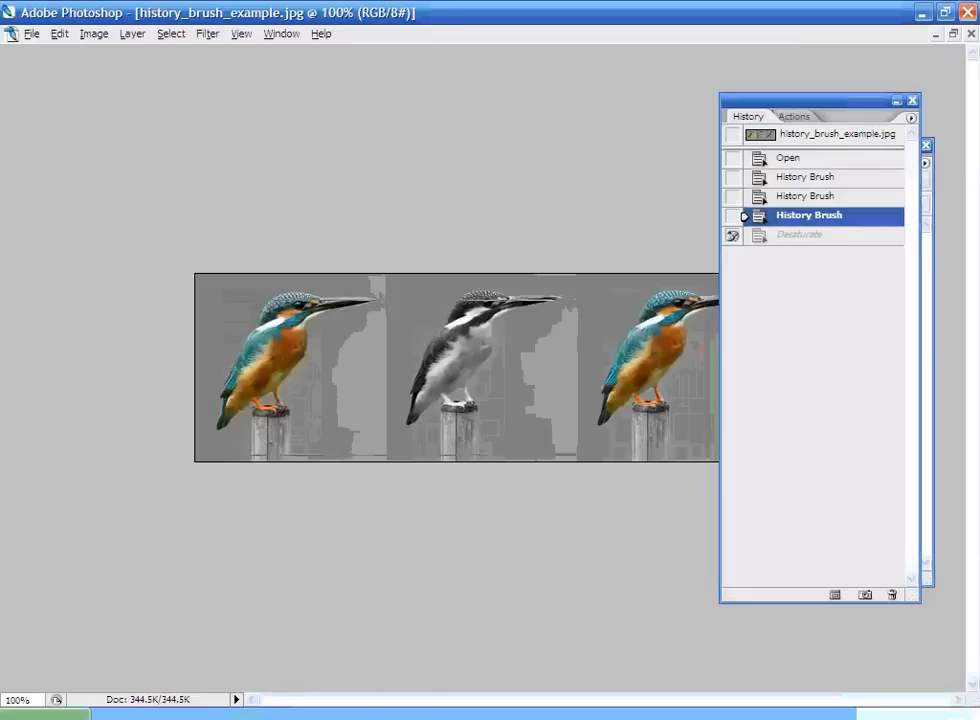
{"action": "key", "text": "Tab"}
{"action": "key", "text": "ctrl+plus"}
{"action": "left_click", "coordinate": [423, 346]}
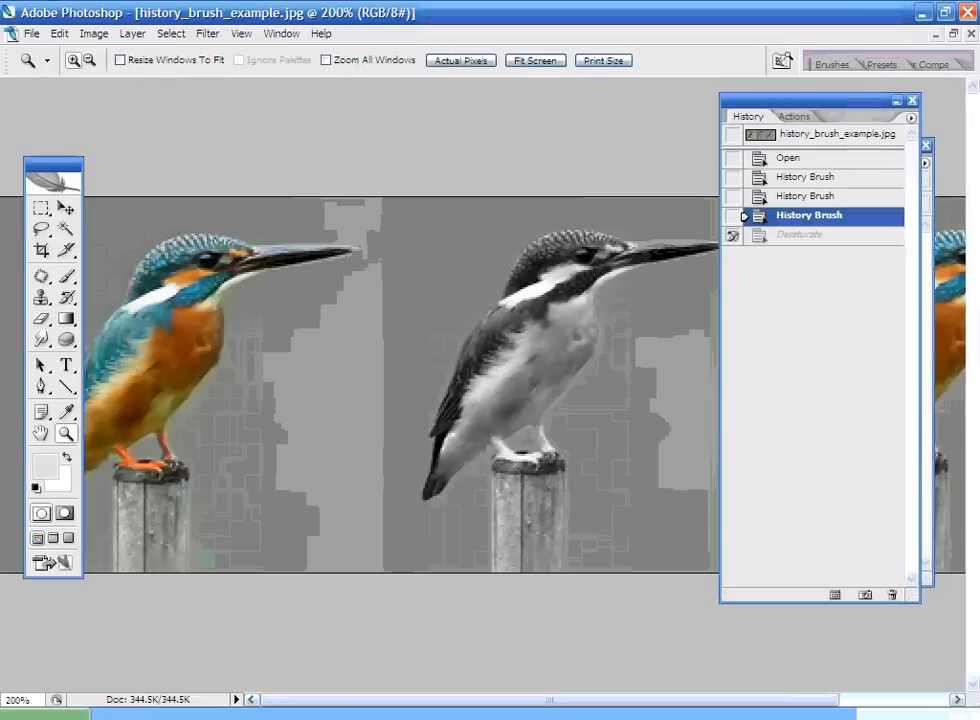
{"action": "key", "text": "ctrl+minus"}
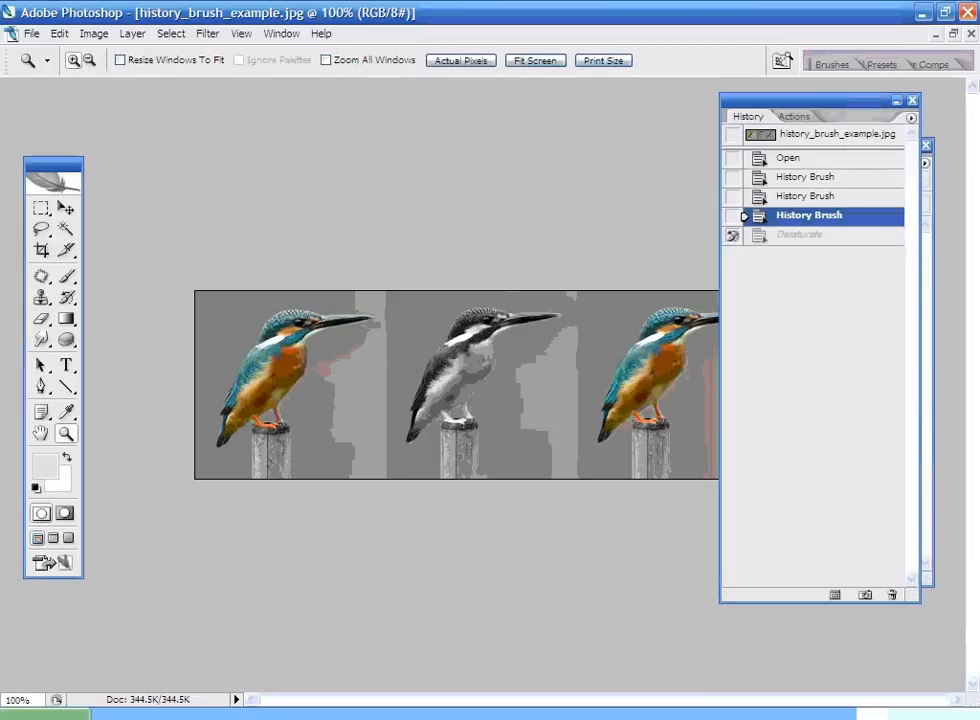